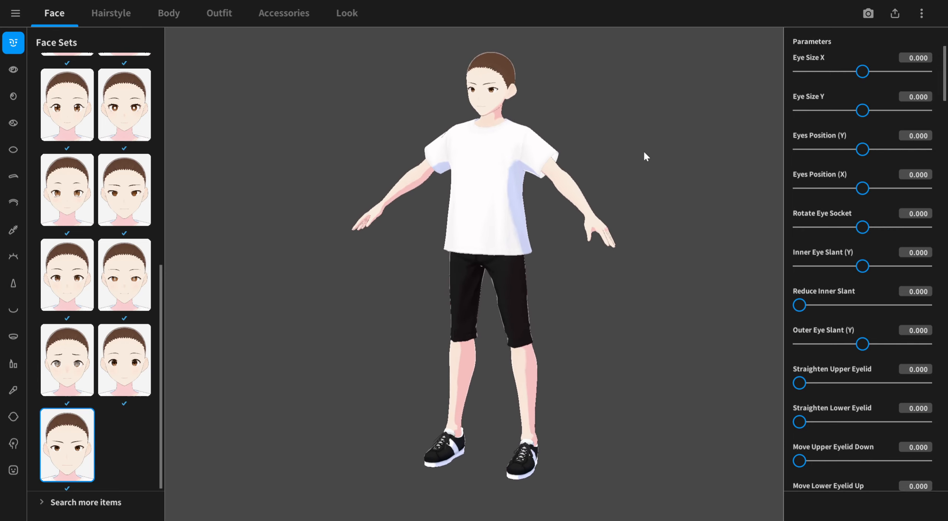
{"action": "middle_click_drag", "start_coordinate": [644, 155], "coordinate": [636, 188]}
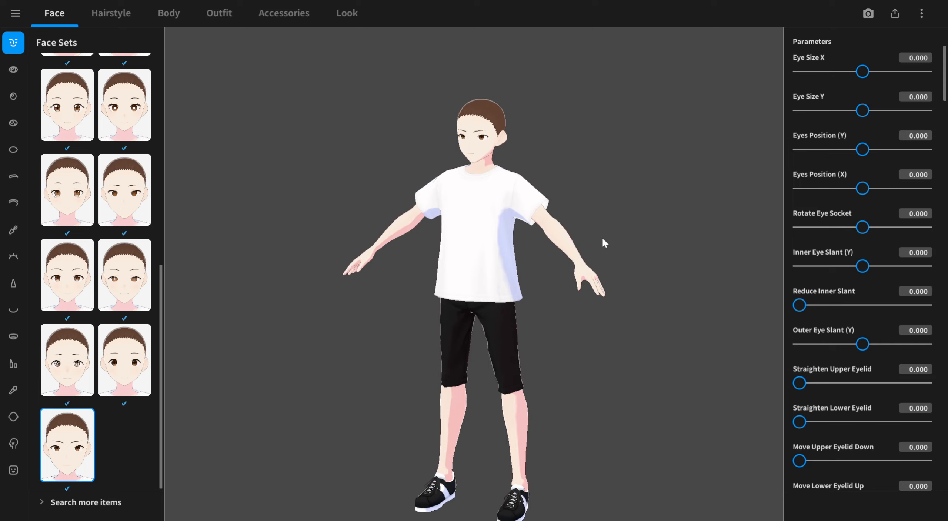
{"action": "middle_click_drag", "start_coordinate": [603, 241], "coordinate": [597, 202]}
{"action": "mouse_move", "coordinate": [599, 203]}
{"action": "right_mouse_down"}
{"action": "mouse_move", "coordinate": [597, 192]}
{"action": "mouse_move", "coordinate": [615, 203]}
{"action": "mouse_move", "coordinate": [586, 186]}
{"action": "mouse_move", "coordinate": [599, 192]}
{"action": "right_mouse_up"}
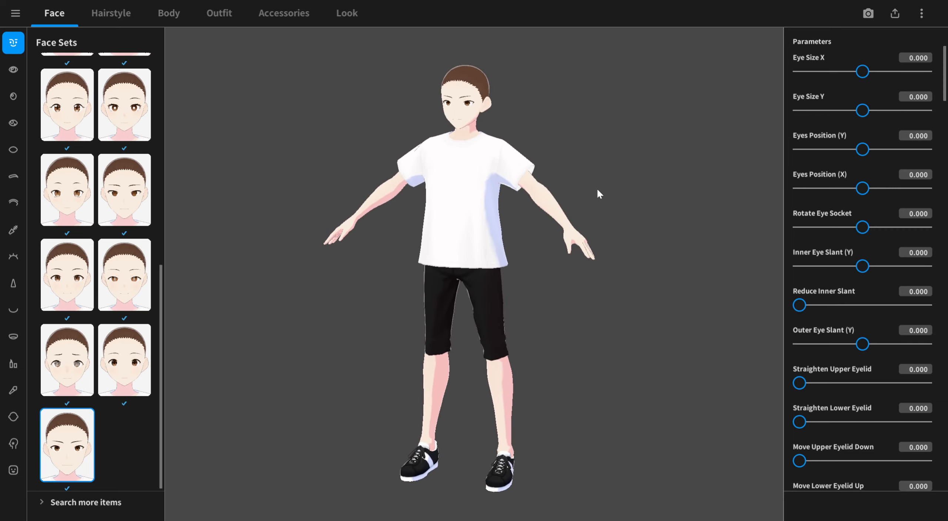
{"action": "middle_click_drag", "start_coordinate": [581, 178], "coordinate": [604, 178]}
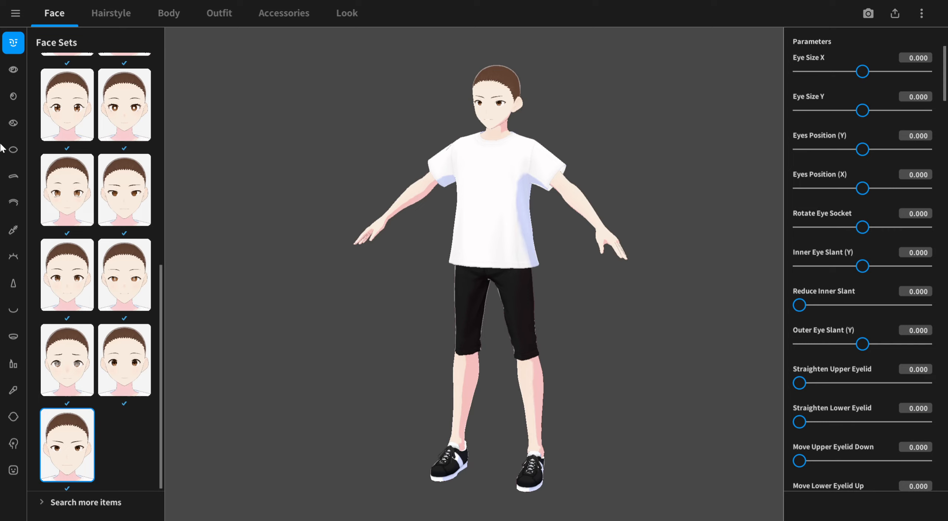
Examine the eye-related face categories, from face and eye sets through irises, highlights, scleras, eyebrows and eyelids to eyeliner
{"action": "left_click", "coordinate": [13, 126]}
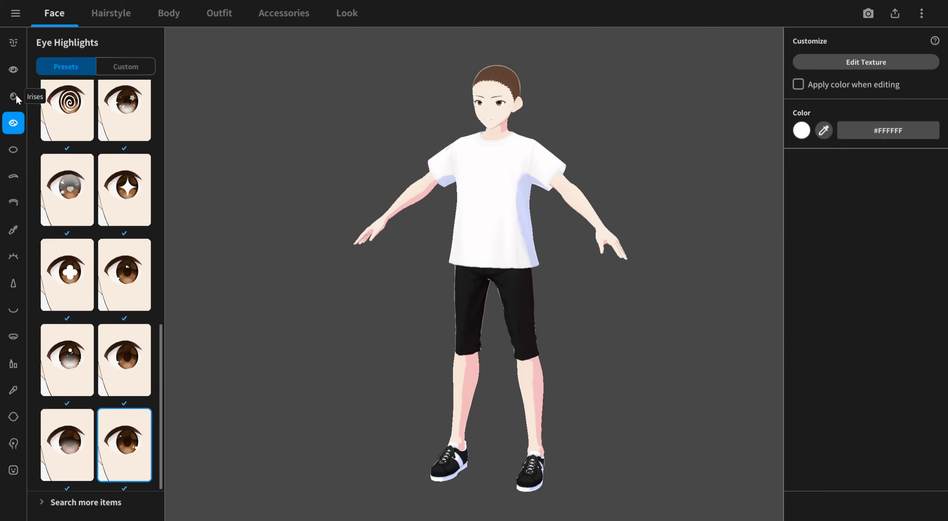
{"action": "left_click", "coordinate": [11, 45]}
{"action": "left_click", "coordinate": [14, 70]}
{"action": "left_click", "coordinate": [14, 96]}
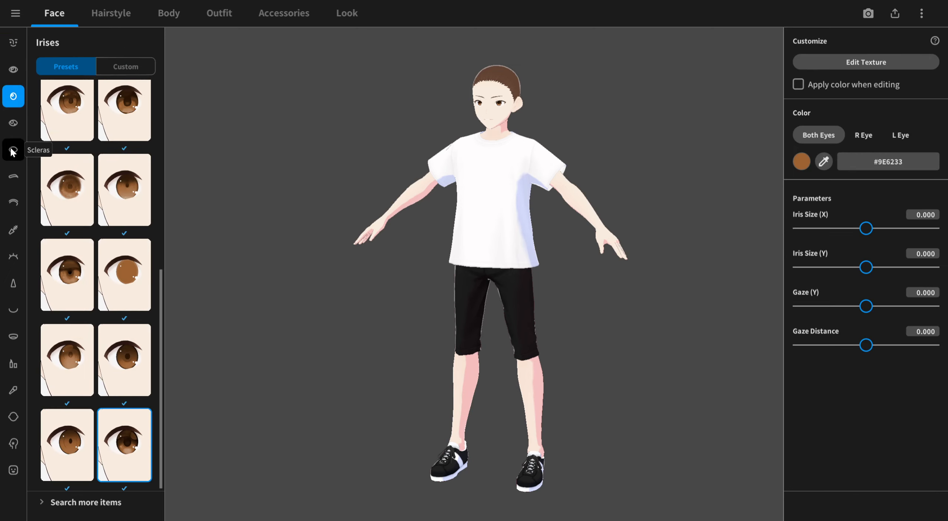
{"action": "left_click", "coordinate": [14, 122]}
{"action": "left_click", "coordinate": [13, 150]}
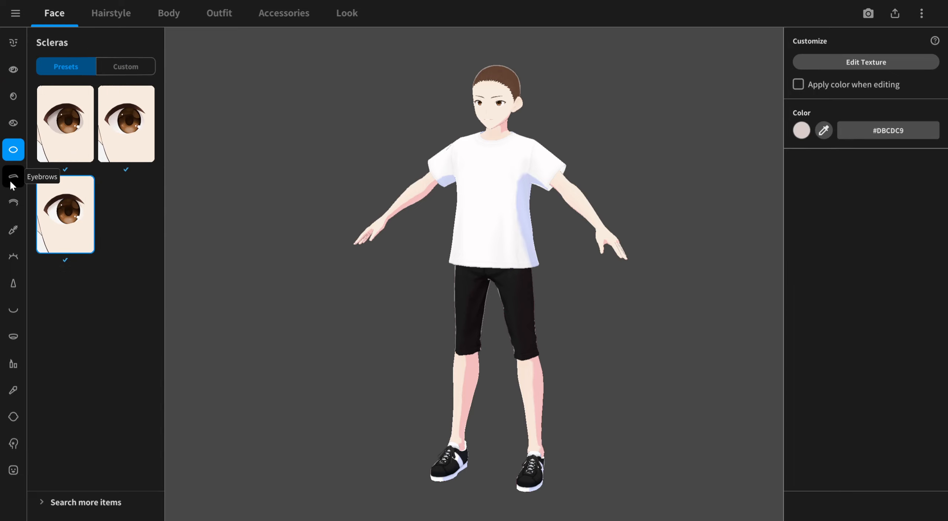
{"action": "left_click", "coordinate": [13, 176]}
{"action": "left_click", "coordinate": [11, 204]}
{"action": "left_click", "coordinate": [11, 233]}
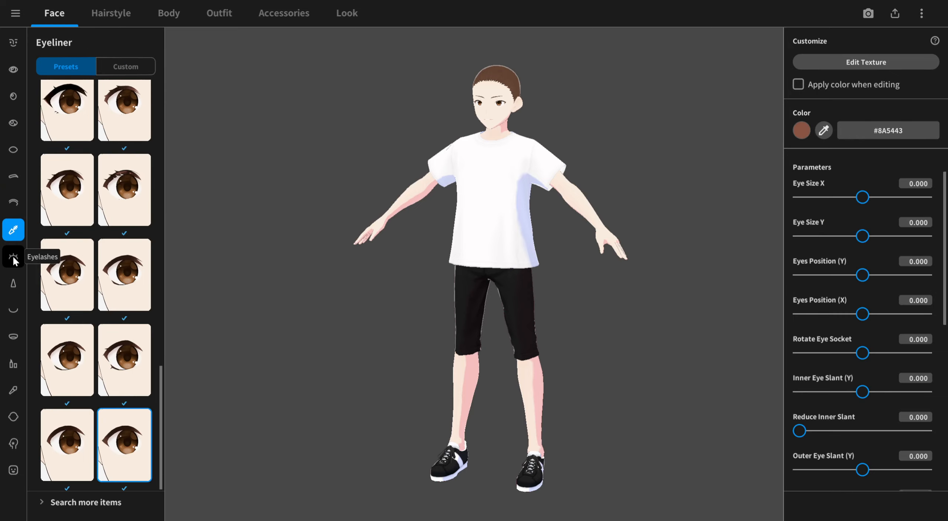
Look through the remaining face categories, from eyelashes and nose through mouth, lips and cheeks to face paint
{"action": "left_click", "coordinate": [13, 254]}
{"action": "left_click", "coordinate": [13, 283]}
{"action": "left_click", "coordinate": [13, 336]}
{"action": "left_click", "coordinate": [13, 364]}
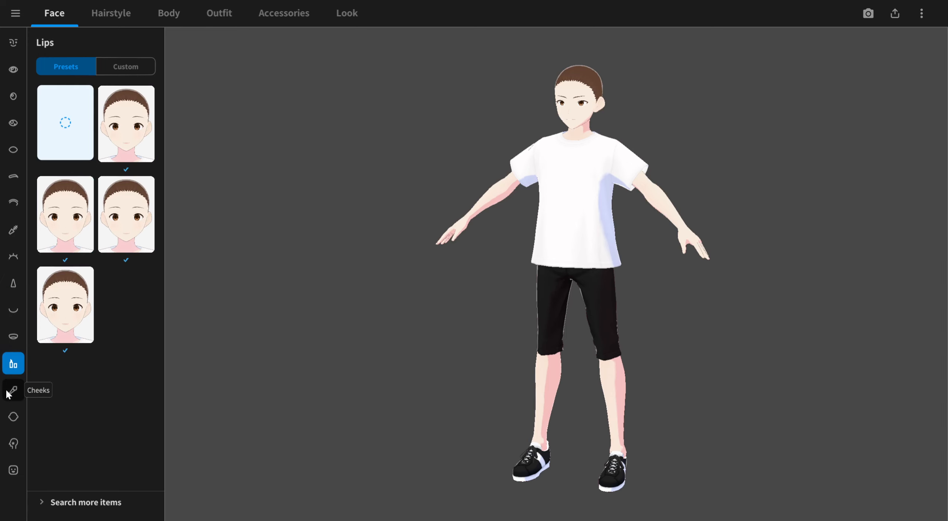
{"action": "left_click", "coordinate": [11, 396]}
{"action": "left_click", "coordinate": [14, 416]}
{"action": "left_click", "coordinate": [14, 443]}
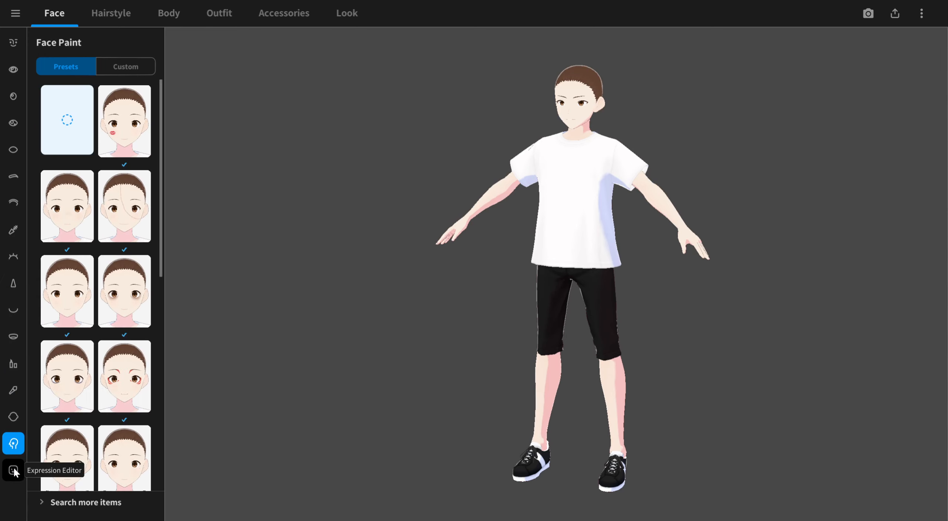
Preview the Smiling, Sad and Closed expressions in the Expression Editor and return the face to Neutral
{"action": "left_click", "coordinate": [13, 469]}
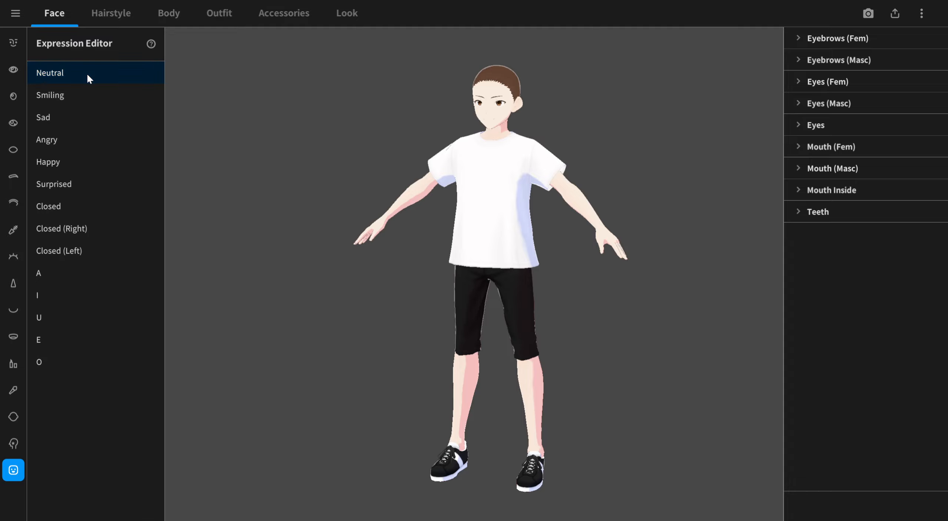
{"action": "left_click", "coordinate": [86, 93]}
{"action": "left_click", "coordinate": [87, 117]}
{"action": "left_click", "coordinate": [96, 206]}
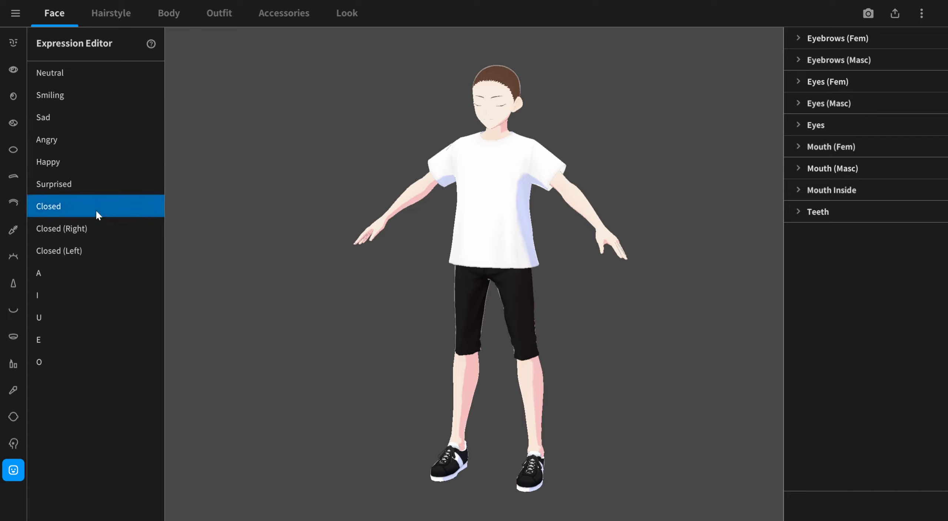
{"action": "left_click", "coordinate": [97, 74]}
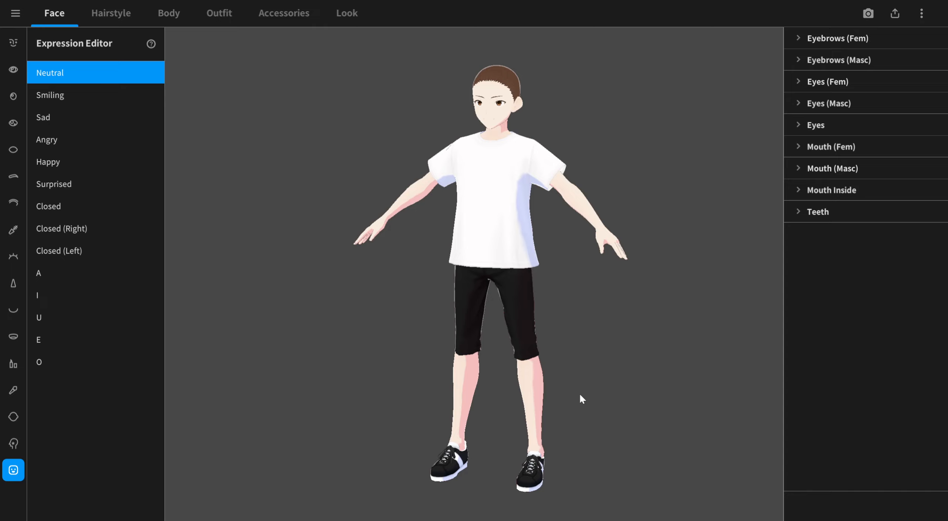
Try a different preset from the face sets on the character and reapply the last face set in the list
{"action": "left_click", "coordinate": [13, 42]}
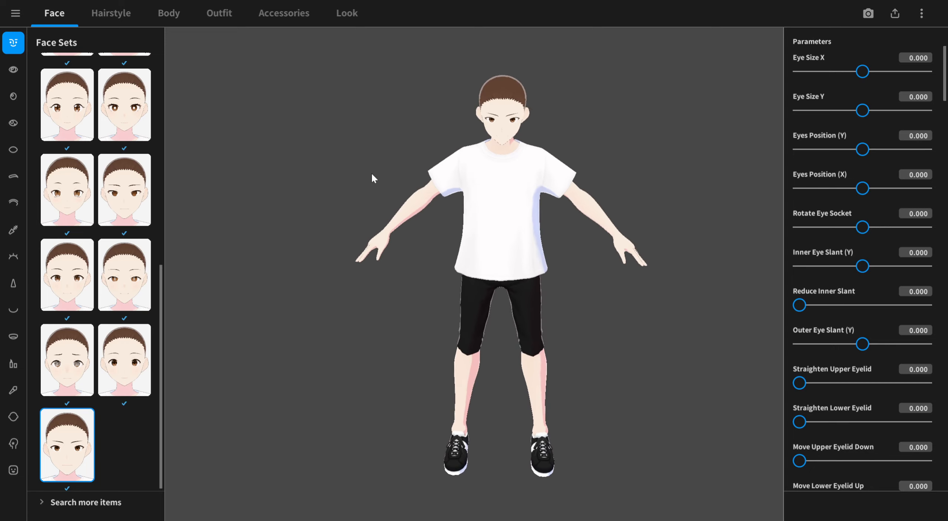
{"action": "scroll", "coordinate": [82, 326], "scroll_direction": "up", "scroll_amount": 8}
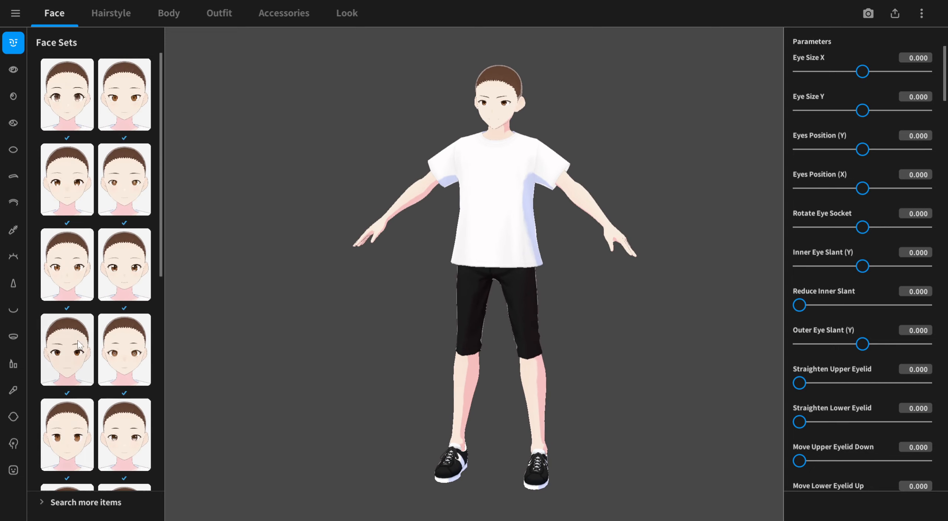
{"action": "scroll", "coordinate": [79, 345], "scroll_direction": "down", "scroll_amount": 8}
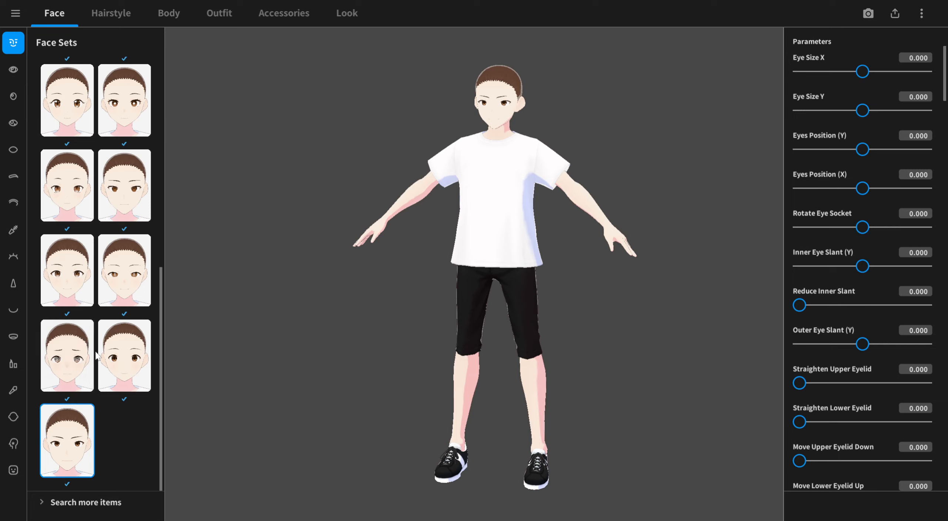
{"action": "left_click", "coordinate": [124, 185]}
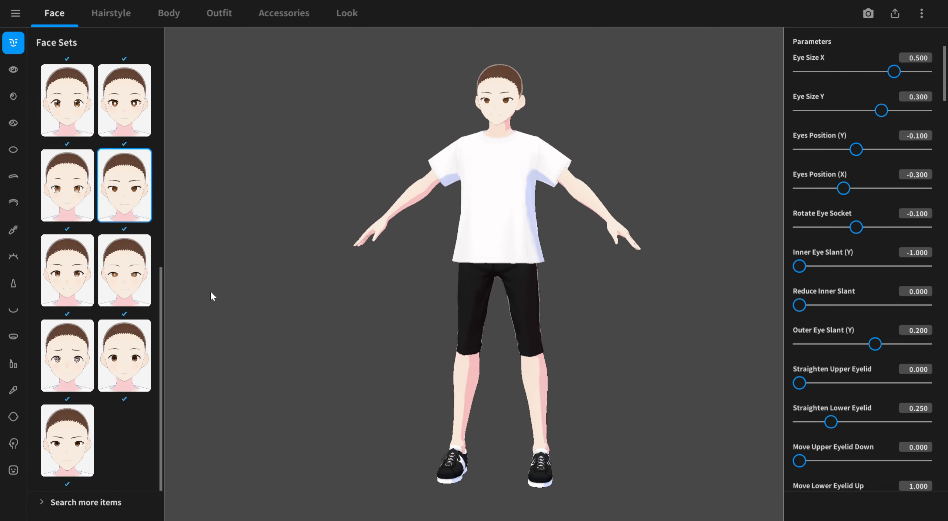
{"action": "left_click", "coordinate": [83, 459]}
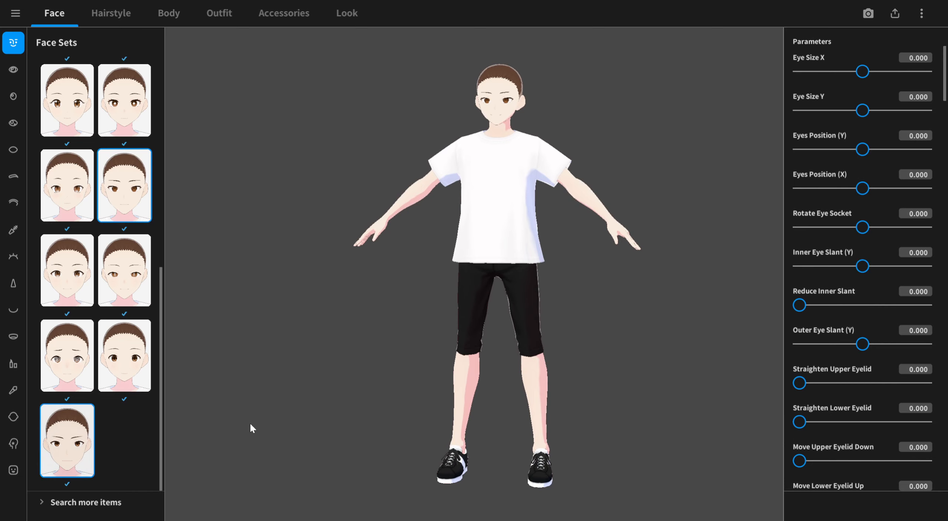
Compare face set presets on the character and apply the one with Eye Size X 0.500 and Eye Size Y 0.300
{"action": "scroll", "coordinate": [85, 313], "scroll_direction": "up", "scroll_amount": 2}
{"action": "scroll", "coordinate": [85, 315], "scroll_direction": "up", "scroll_amount": 2}
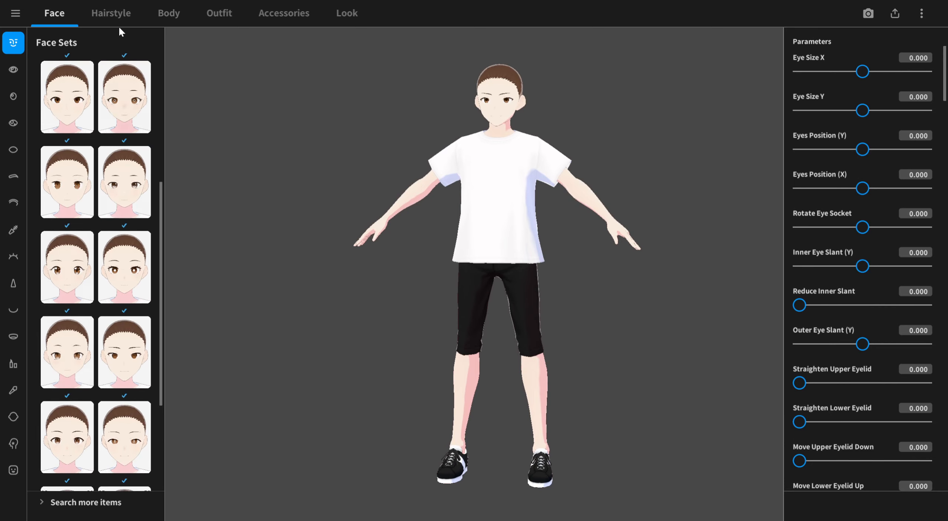
{"action": "scroll", "coordinate": [126, 113], "scroll_direction": "up", "scroll_amount": 5}
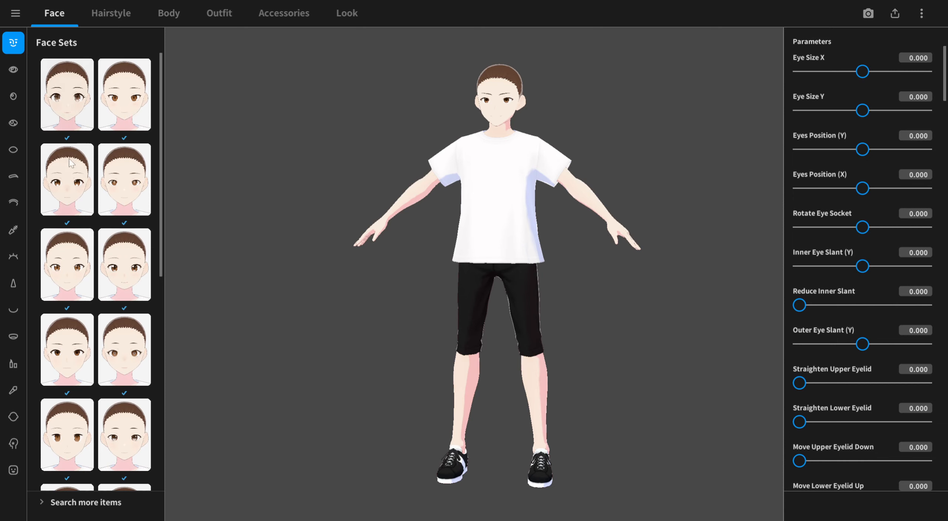
{"action": "scroll", "coordinate": [108, 292], "scroll_direction": "down", "scroll_amount": 2}
{"action": "scroll", "coordinate": [108, 293], "scroll_direction": "down", "scroll_amount": 4}
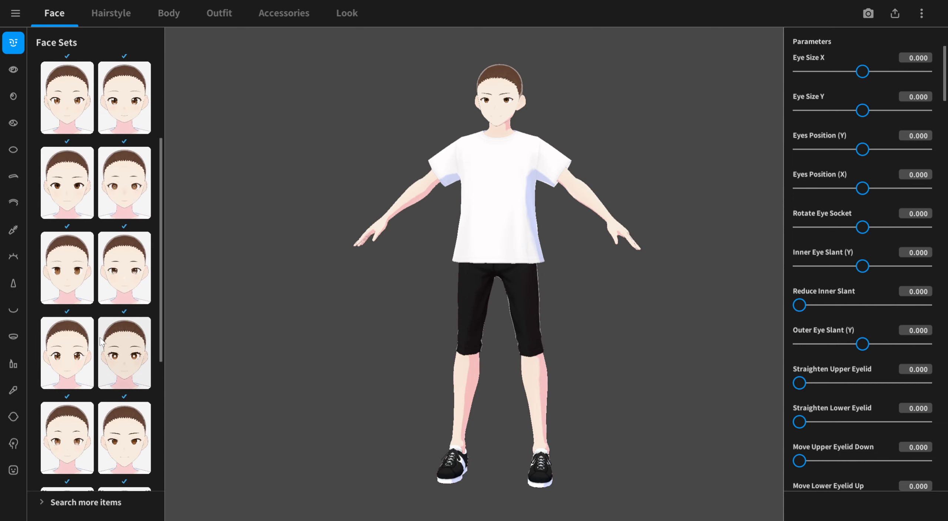
{"action": "scroll", "coordinate": [100, 341], "scroll_direction": "down", "scroll_amount": 3}
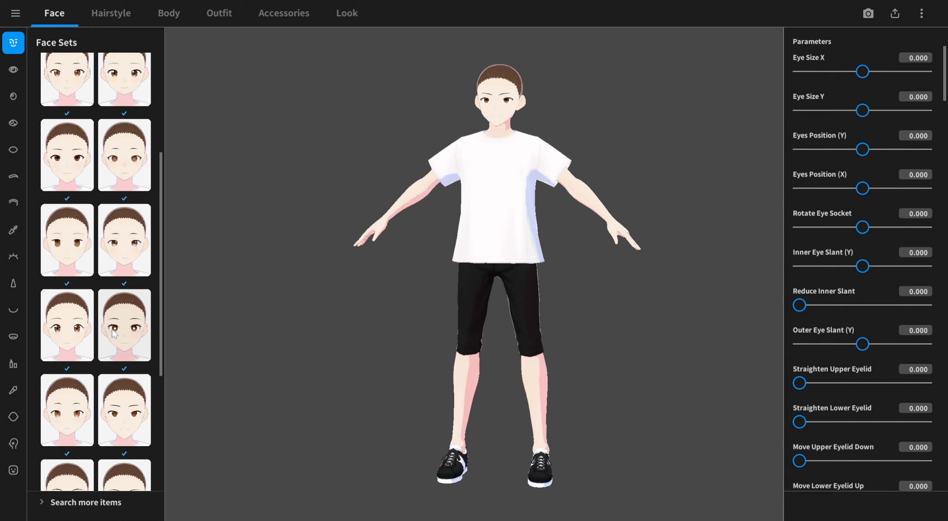
{"action": "left_click", "coordinate": [128, 356]}
{"action": "scroll", "coordinate": [128, 356], "scroll_direction": "down", "scroll_amount": 2}
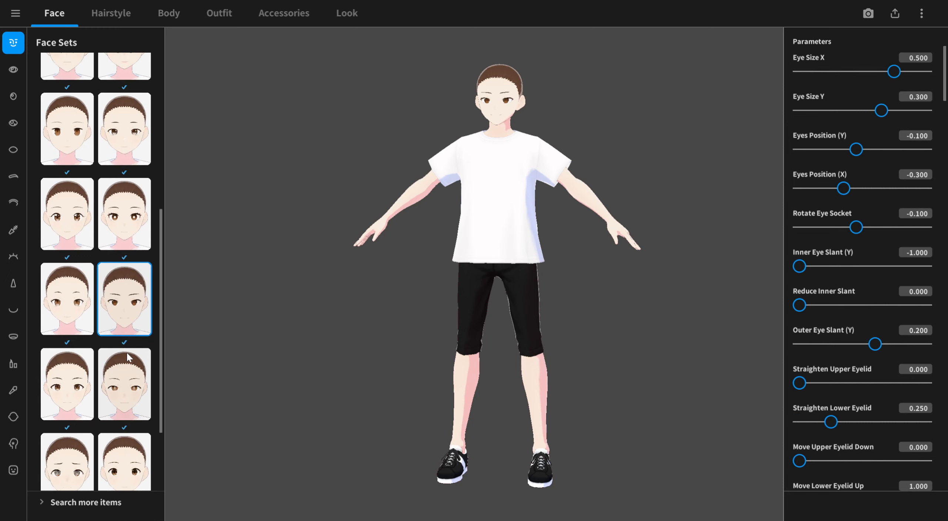
{"action": "left_click", "coordinate": [63, 394]}
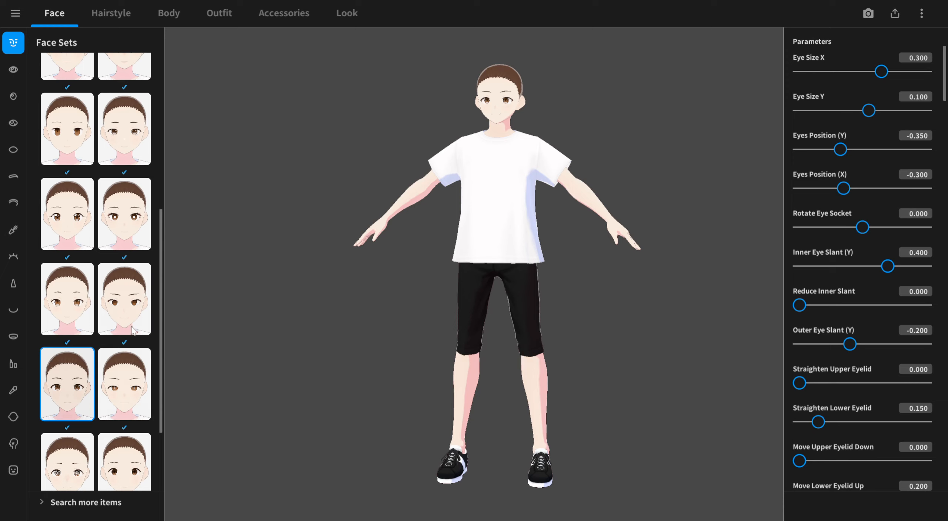
{"action": "left_click", "coordinate": [116, 312]}
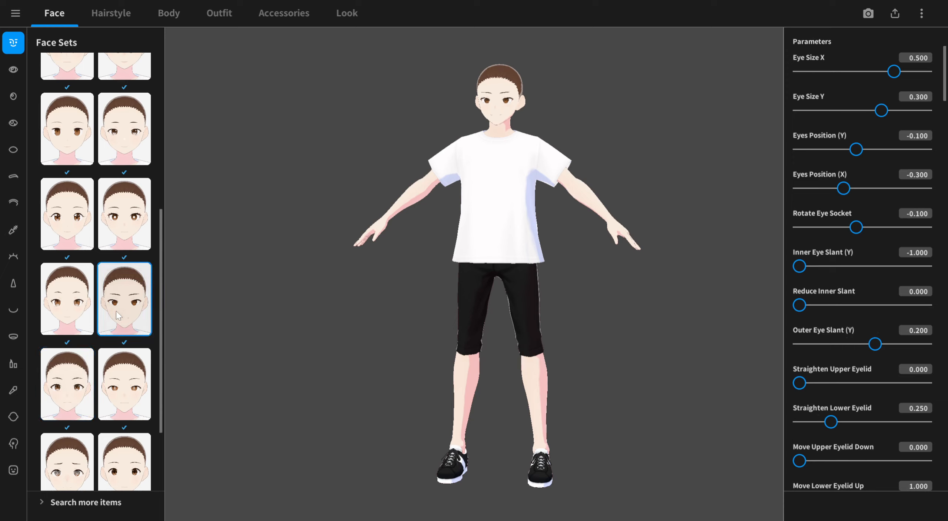
{"action": "middle_click_drag", "start_coordinate": [258, 268], "coordinate": [192, 254]}
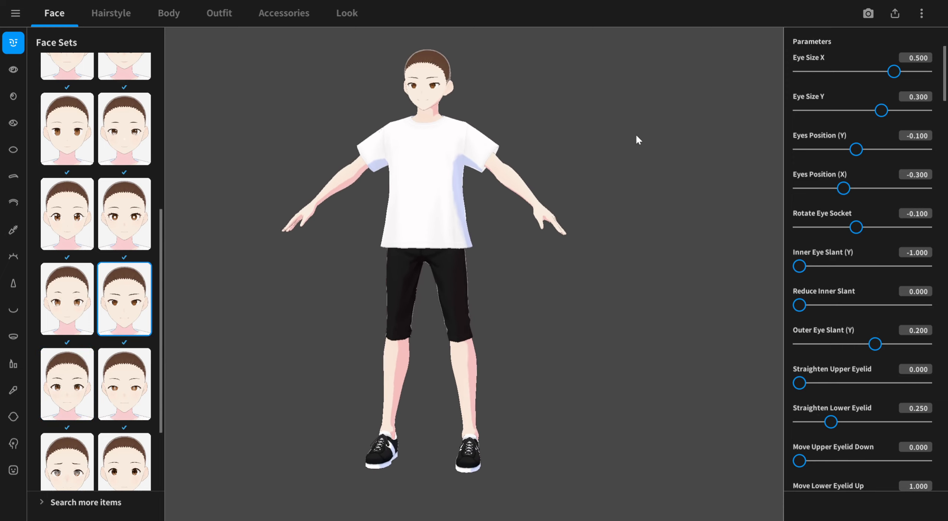
{"action": "mouse_move", "coordinate": [596, 145]}
{"action": "right_mouse_down"}
{"action": "mouse_move", "coordinate": [620, 154]}
{"action": "mouse_move", "coordinate": [596, 145]}
{"action": "right_mouse_up"}
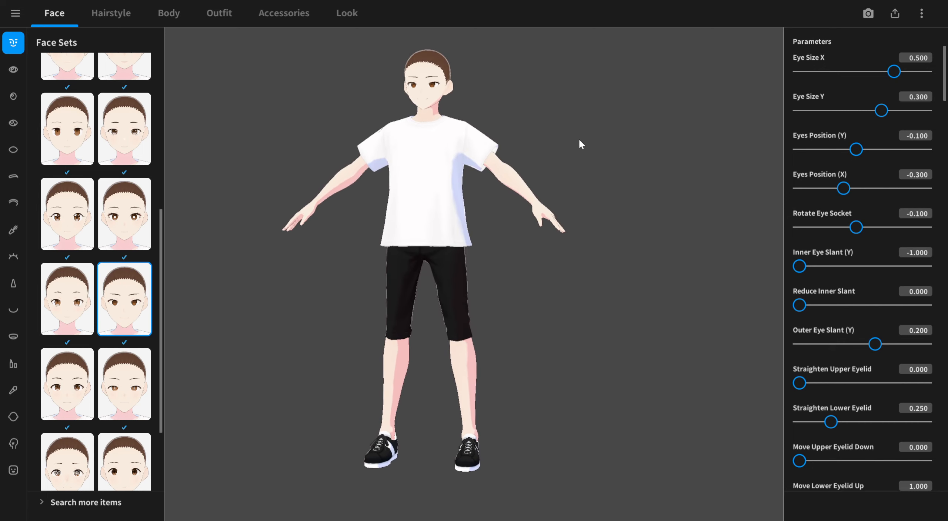
{"action": "middle_click_drag", "start_coordinate": [579, 141], "coordinate": [638, 167]}
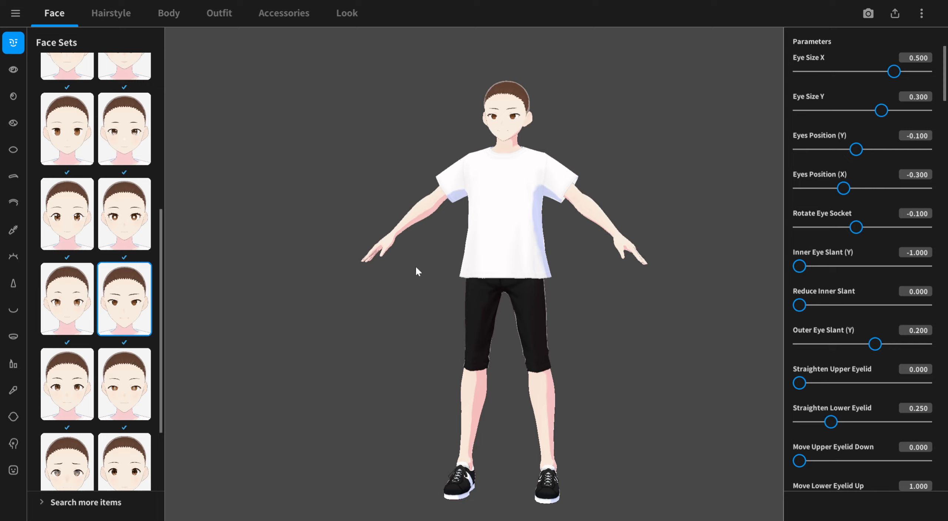
Try several eye sets on the character and apply the one with the star-shaped highlight and Eye Size X 0.450
{"action": "left_click", "coordinate": [14, 69]}
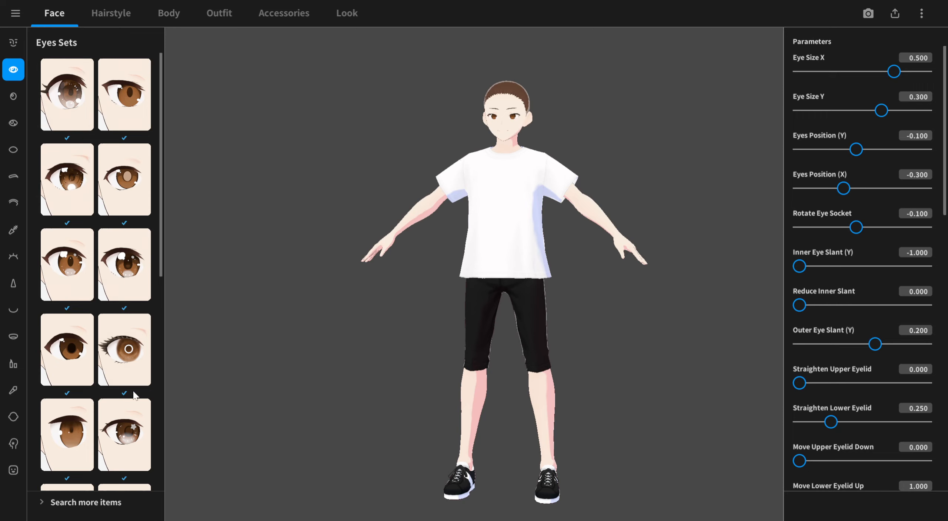
{"action": "left_click", "coordinate": [129, 443]}
{"action": "scroll", "coordinate": [109, 296], "scroll_direction": "down", "scroll_amount": 5}
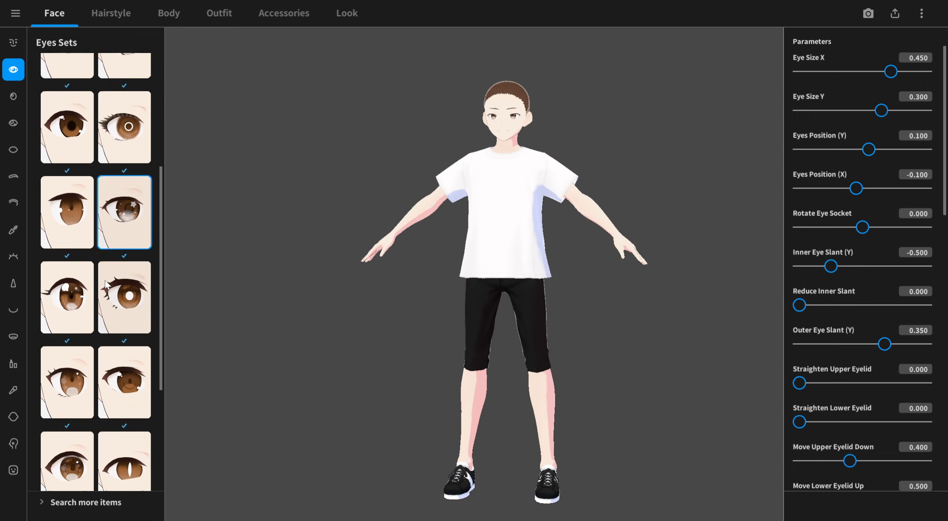
{"action": "left_click", "coordinate": [107, 282]}
{"action": "scroll", "coordinate": [107, 282], "scroll_direction": "up", "scroll_amount": 8}
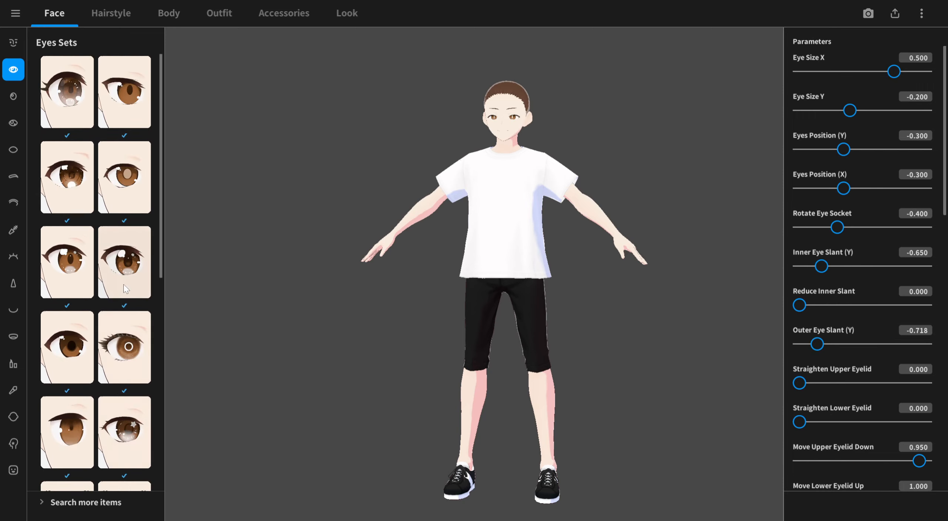
{"action": "left_click", "coordinate": [84, 203]}
{"action": "left_click", "coordinate": [77, 116]}
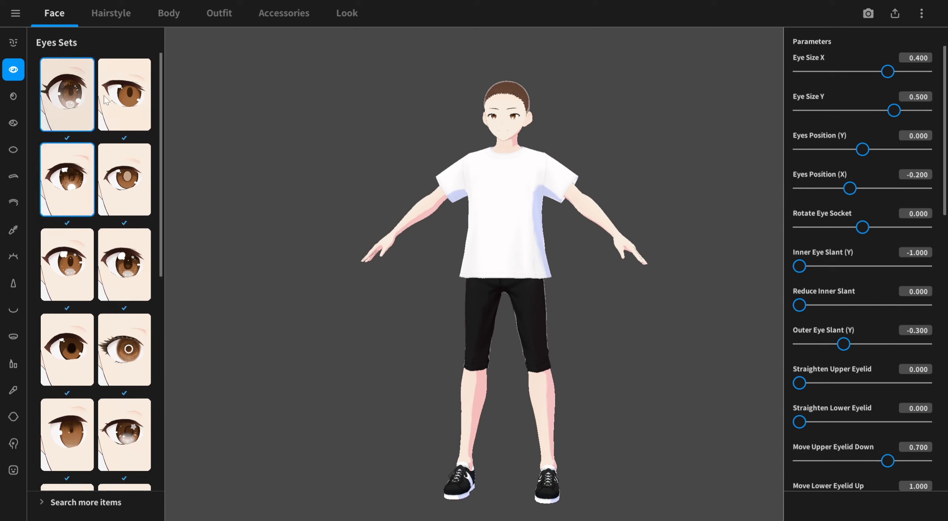
{"action": "left_click", "coordinate": [128, 89]}
{"action": "left_click", "coordinate": [70, 350]}
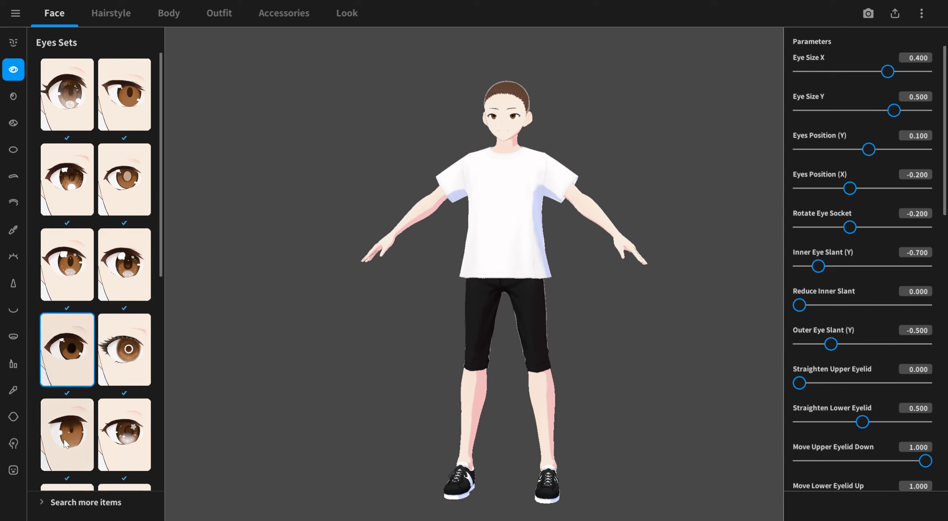
{"action": "left_click", "coordinate": [133, 435]}
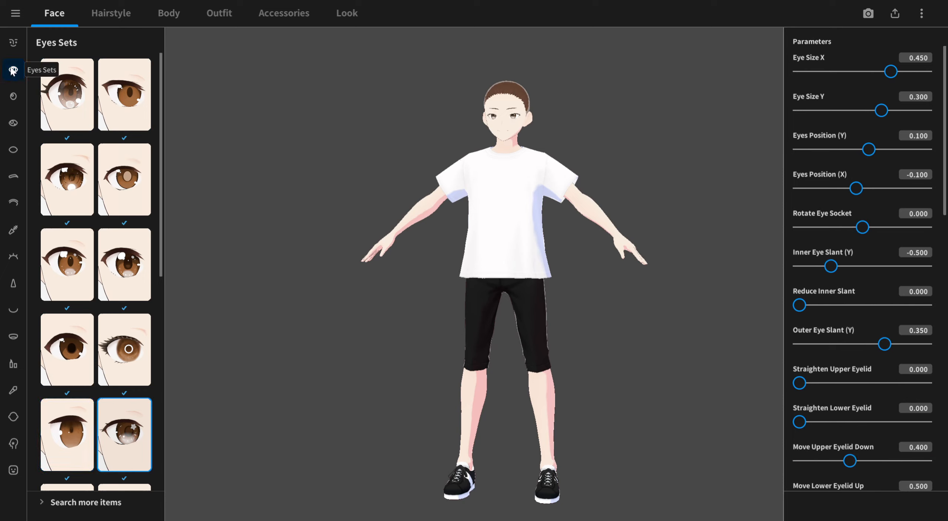
Open the custom items available for the irises
{"action": "left_click", "coordinate": [14, 96]}
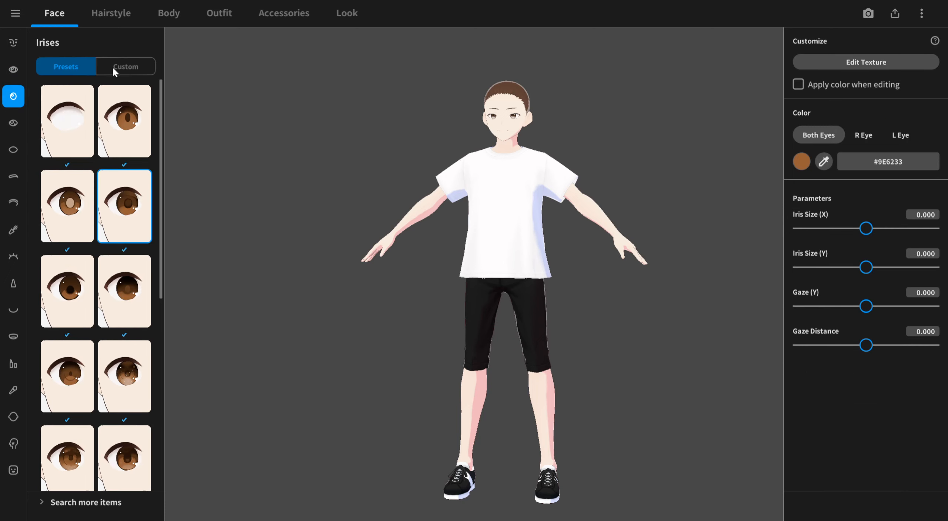
{"action": "left_click", "coordinate": [130, 68]}
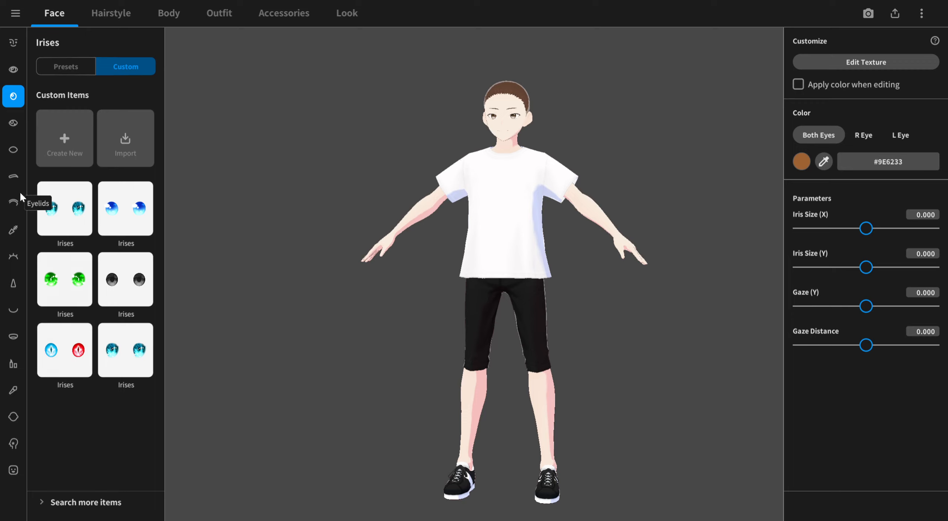
Open the eye highlights for texture editing and delete their Default Design layer
{"action": "left_click", "coordinate": [17, 123]}
{"action": "left_click", "coordinate": [125, 67]}
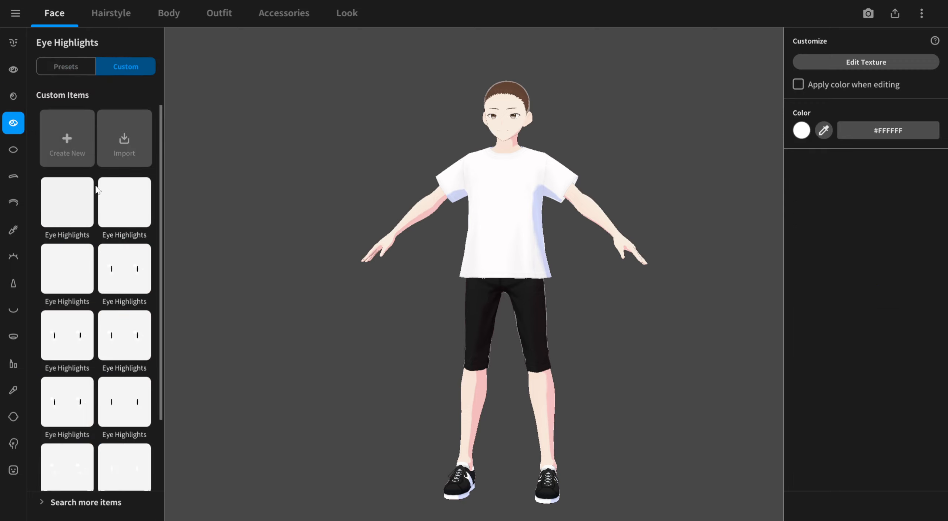
{"action": "left_click", "coordinate": [78, 66]}
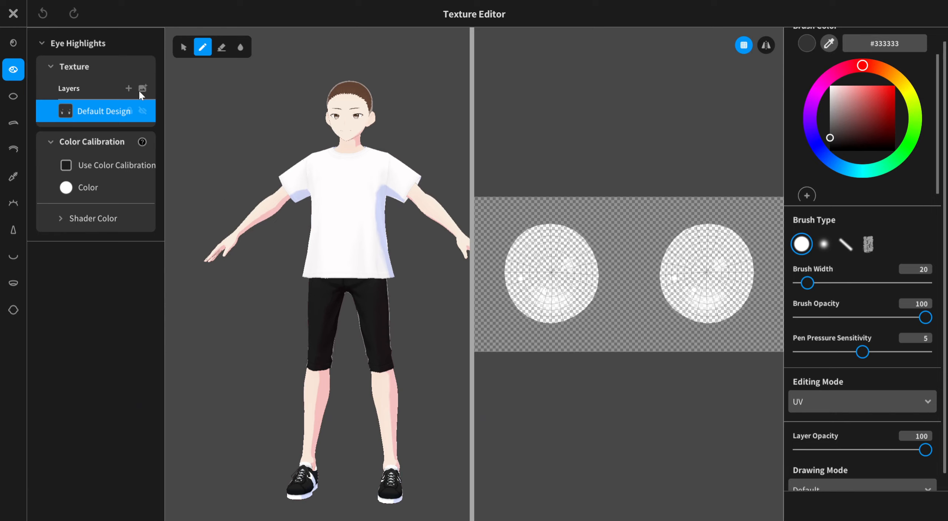
{"action": "right_click", "coordinate": [113, 111]}
{"action": "left_click", "coordinate": [170, 81]}
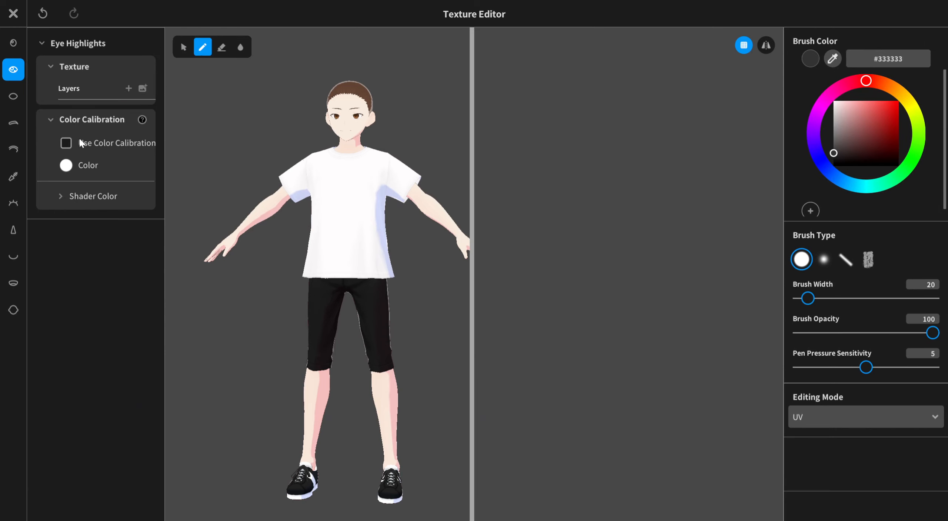
Switch to the irises texture and delete its existing layer
{"action": "left_click", "coordinate": [14, 43]}
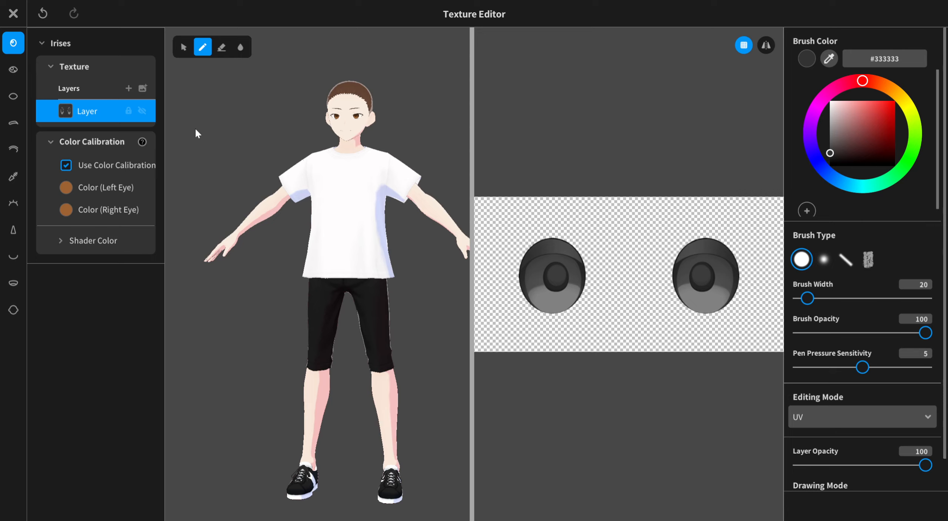
{"action": "scroll", "coordinate": [272, 129], "scroll_direction": "up", "scroll_amount": 5}
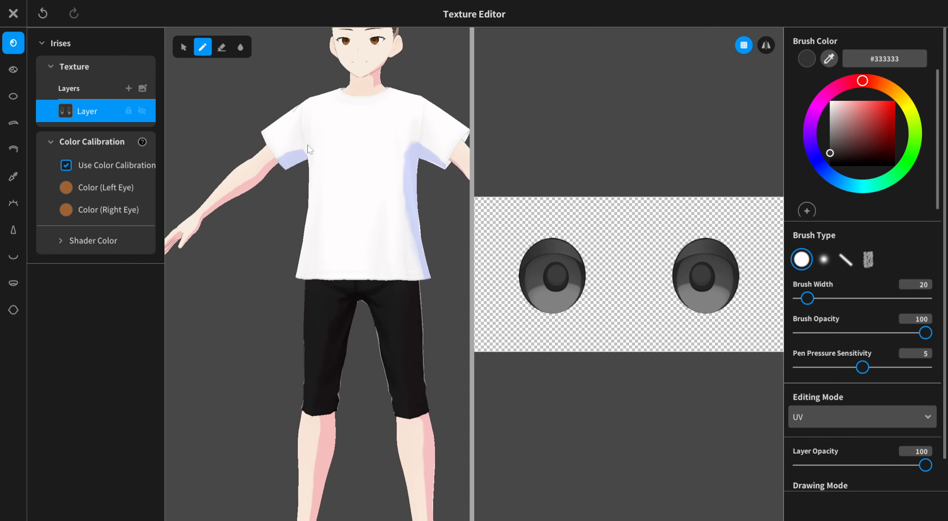
{"action": "middle_click_drag", "start_coordinate": [375, 112], "coordinate": [351, 217]}
{"action": "scroll", "coordinate": [345, 243], "scroll_direction": "up", "scroll_amount": 5}
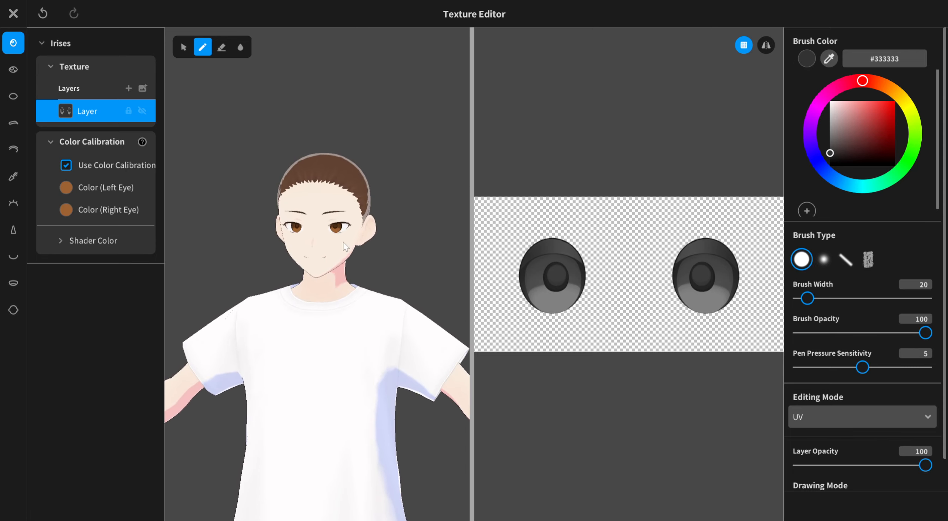
{"action": "middle_click_drag", "start_coordinate": [398, 130], "coordinate": [387, 212]}
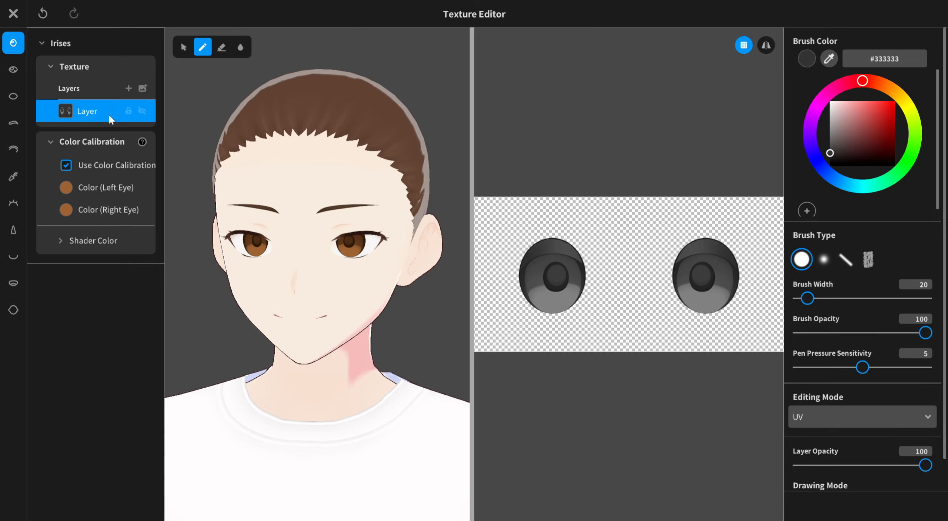
{"action": "right_click", "coordinate": [94, 109]}
{"action": "left_click", "coordinate": [119, 79]}
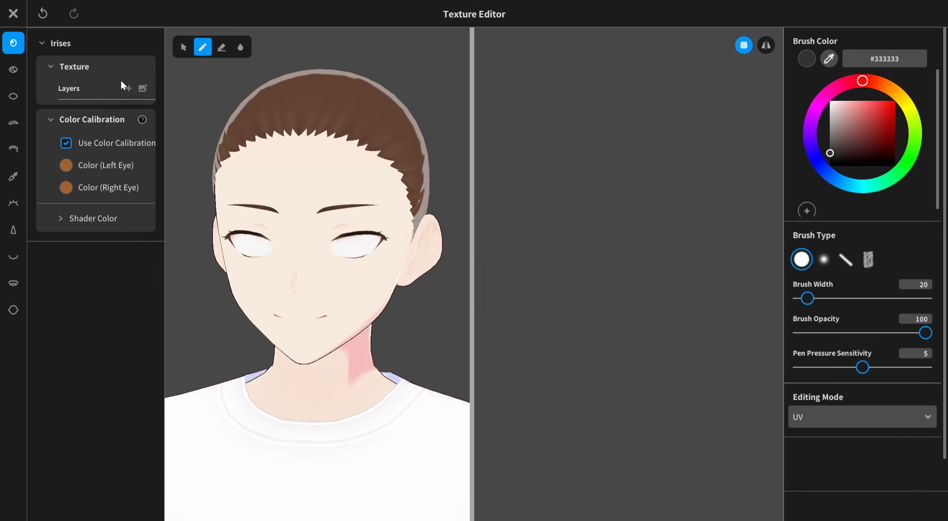
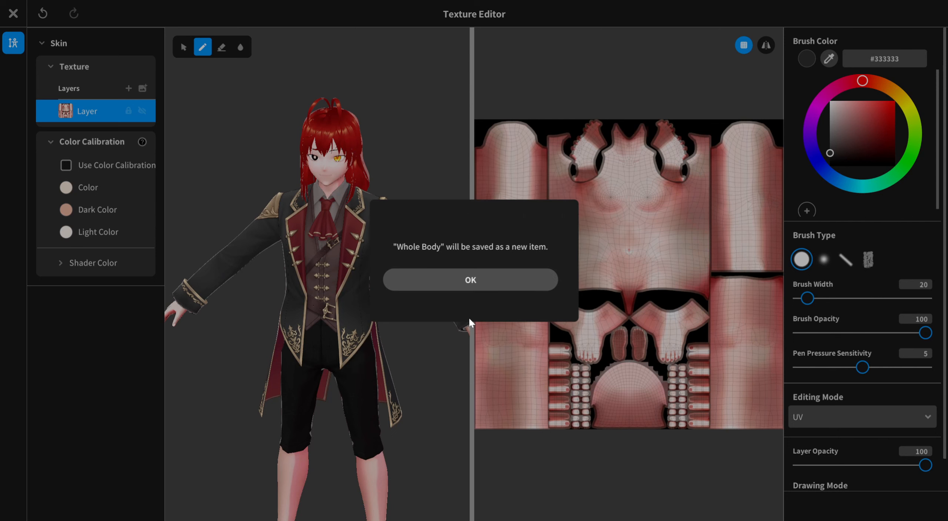
Save the edited Whole Body skin as a new item and go to the outfit options
{"action": "left_click", "coordinate": [459, 271]}
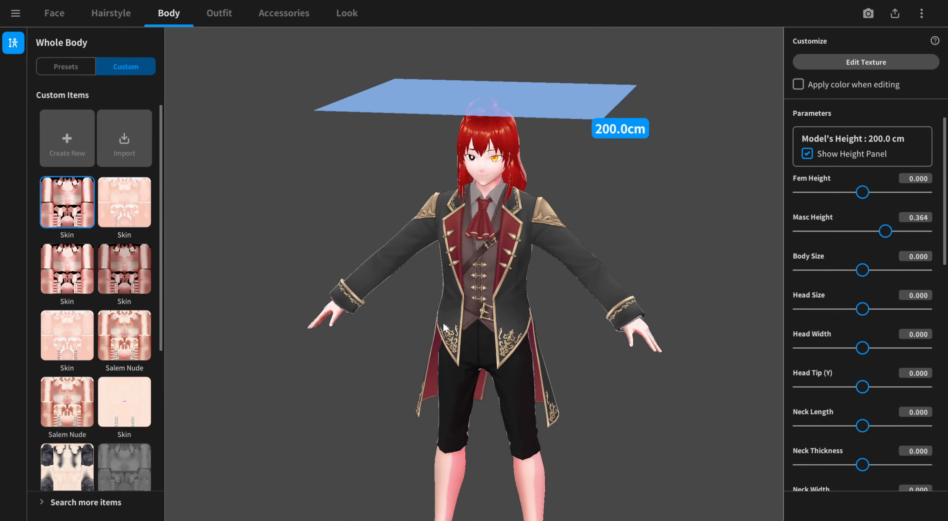
{"action": "left_click", "coordinate": [220, 13]}
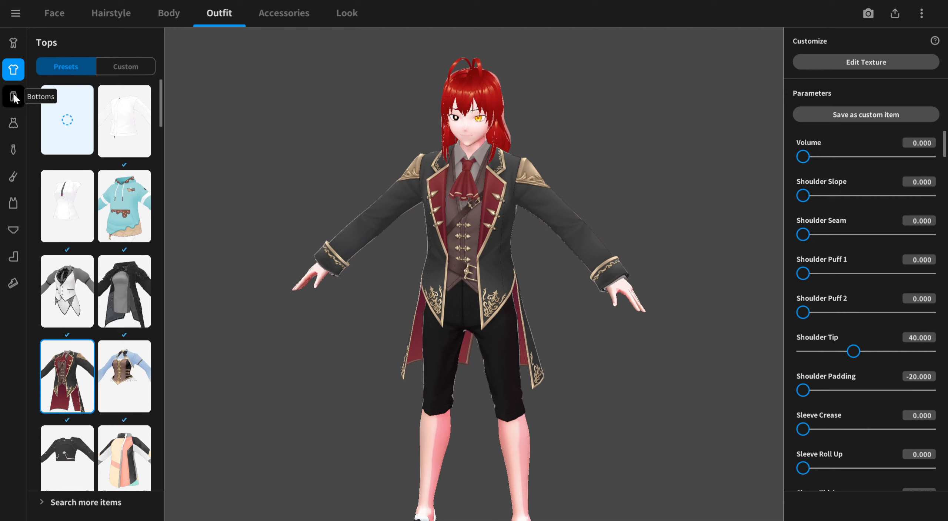
Browse the bottoms presets and try the black knee-length shorts with gold-trimmed hems on the character
{"action": "left_click", "coordinate": [13, 96]}
{"action": "scroll", "coordinate": [123, 223], "scroll_direction": "up", "scroll_amount": 10}
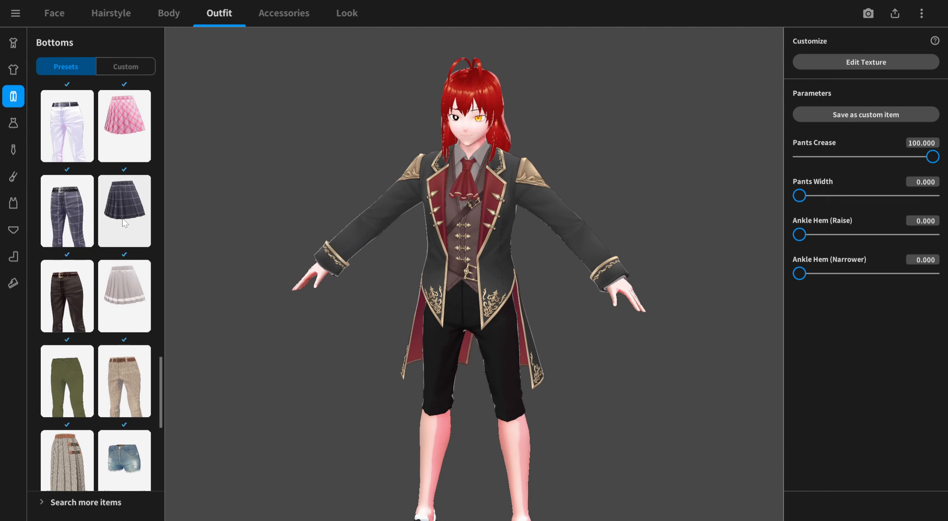
{"action": "scroll", "coordinate": [123, 222], "scroll_direction": "up", "scroll_amount": 10}
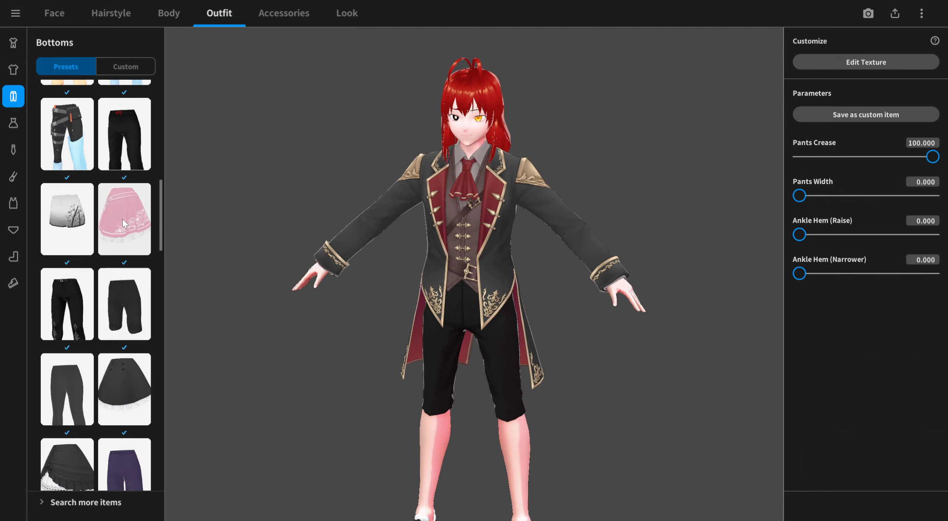
{"action": "scroll", "coordinate": [124, 222], "scroll_direction": "up", "scroll_amount": 3}
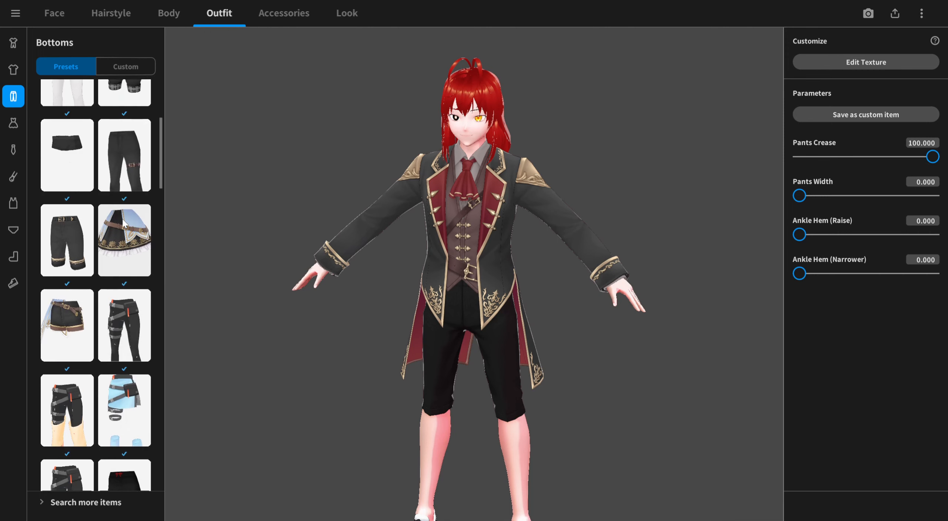
{"action": "left_click", "coordinate": [56, 227]}
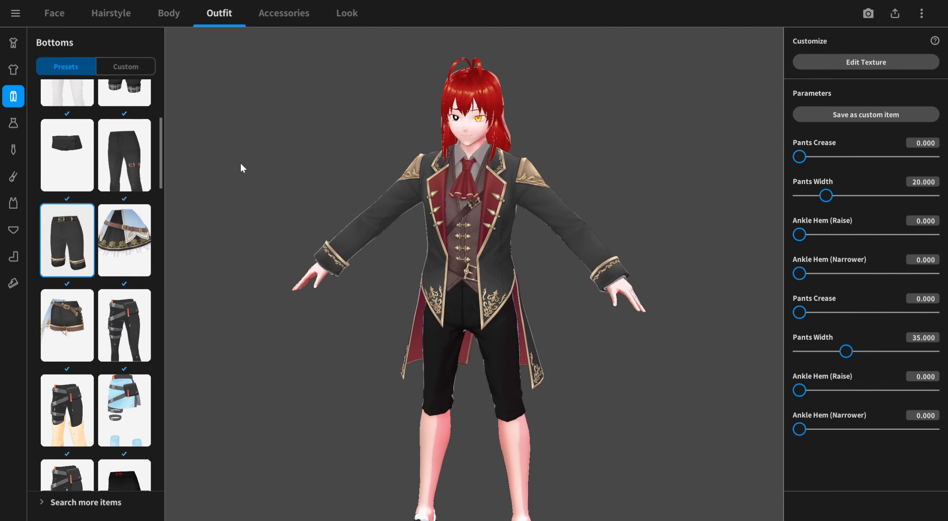
{"action": "middle_click_drag", "start_coordinate": [245, 162], "coordinate": [233, 116]}
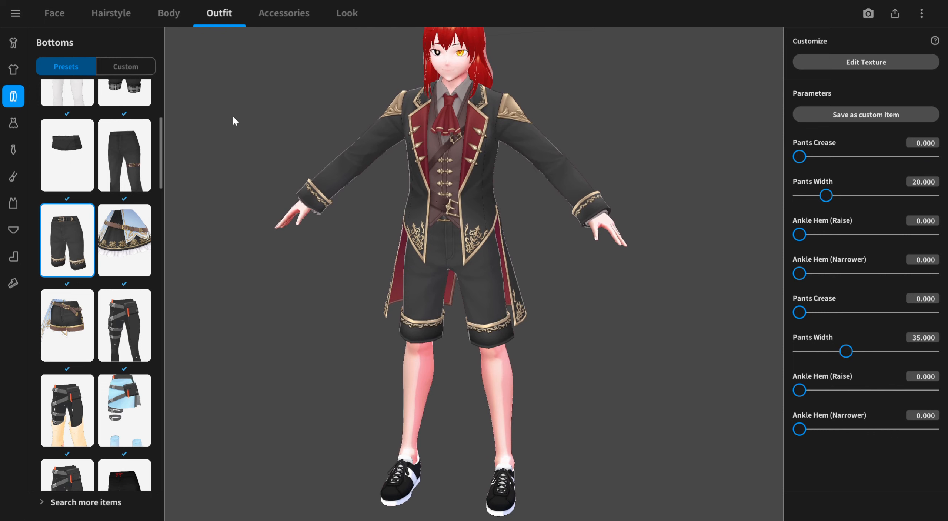
Try the tight black pants with grey thigh straps on the character and look for alternatives
{"action": "left_click", "coordinate": [125, 325]}
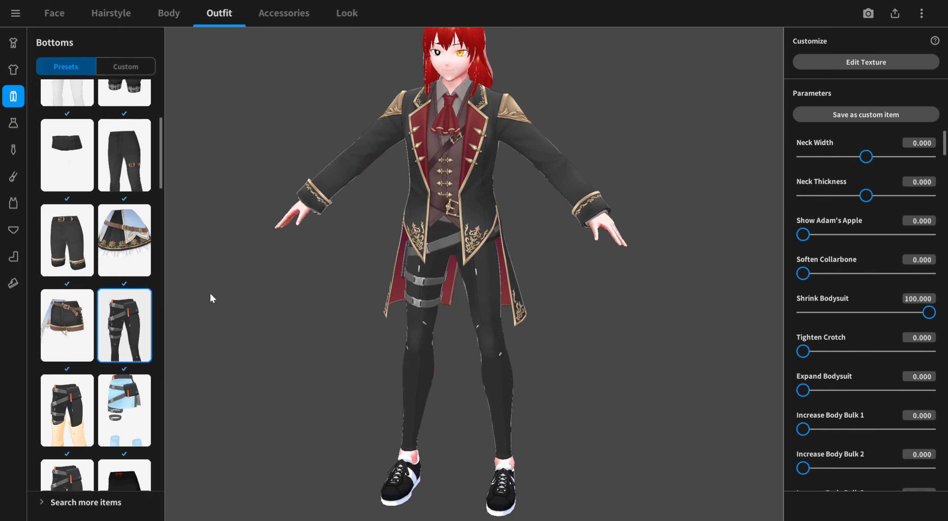
{"action": "right_click_drag", "start_coordinate": [695, 396], "coordinate": [564, 405]}
{"action": "scroll", "coordinate": [68, 308], "scroll_direction": "down", "scroll_amount": 9}
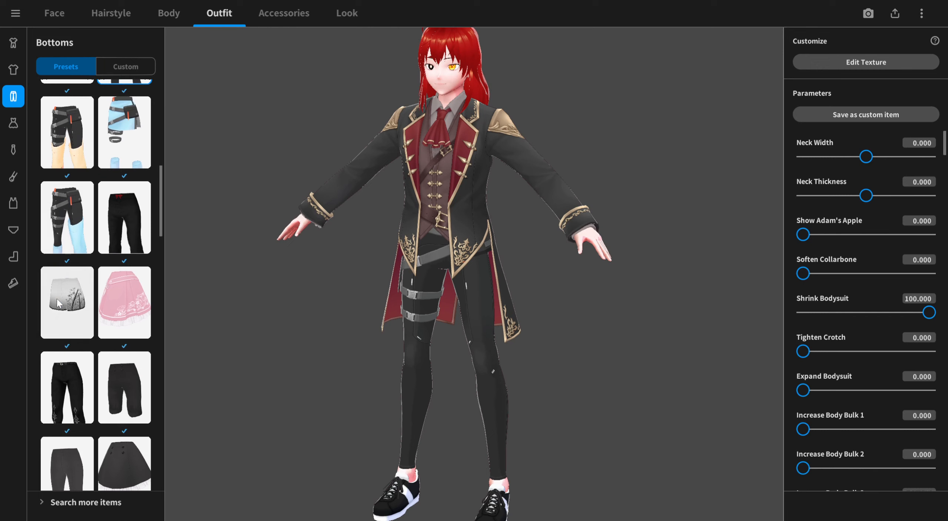
{"action": "scroll", "coordinate": [68, 309], "scroll_direction": "up", "scroll_amount": 8}
{"action": "scroll", "coordinate": [68, 308], "scroll_direction": "up", "scroll_amount": 3}
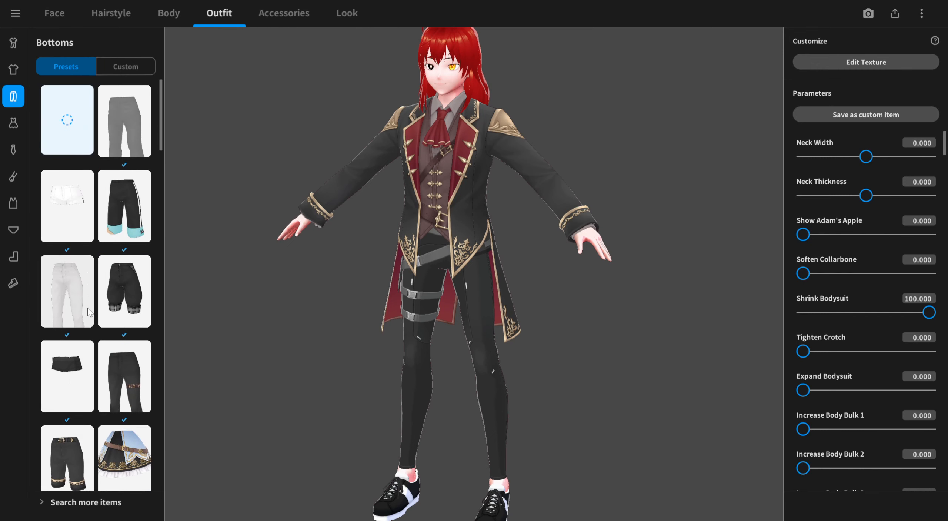
Apply the long black trousers preset with the brown thigh belt and compare it with the other bottoms
{"action": "scroll", "coordinate": [89, 312], "scroll_direction": "down", "scroll_amount": 2}
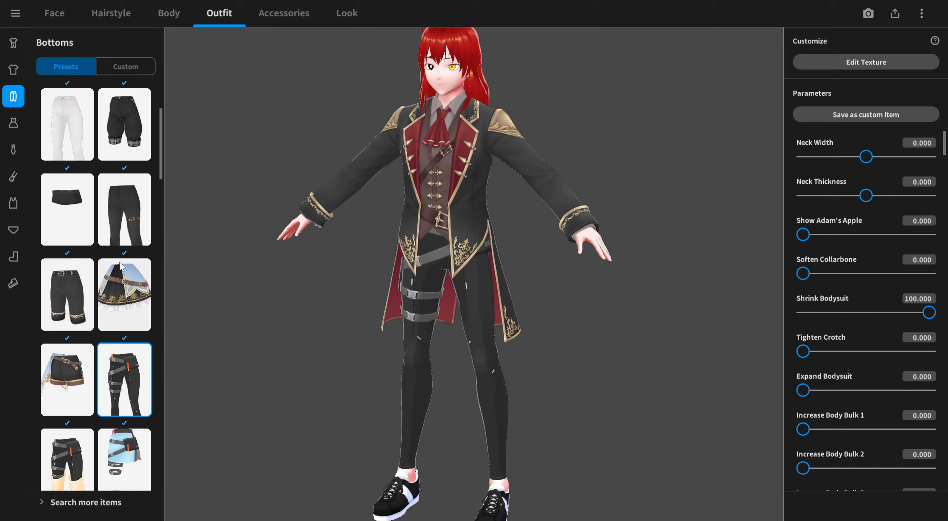
{"action": "left_click", "coordinate": [143, 219]}
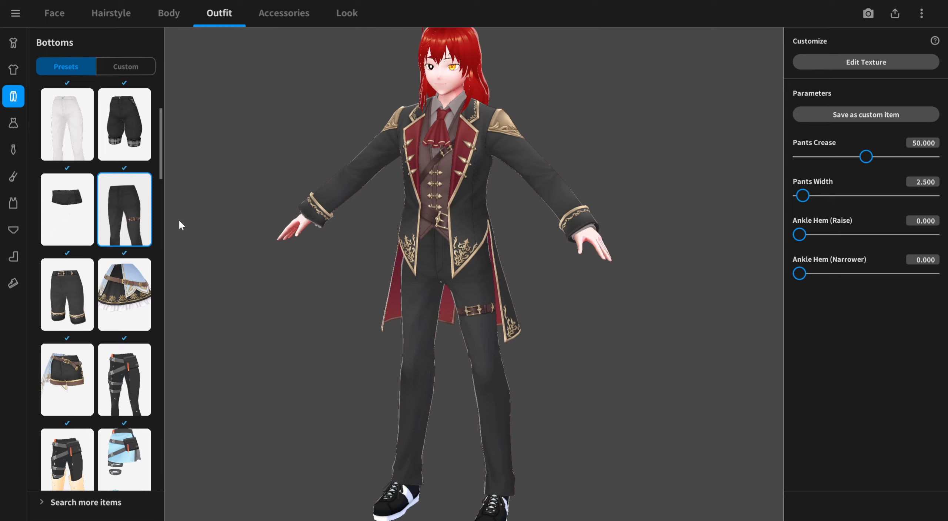
{"action": "scroll", "coordinate": [72, 306], "scroll_direction": "down", "scroll_amount": 6}
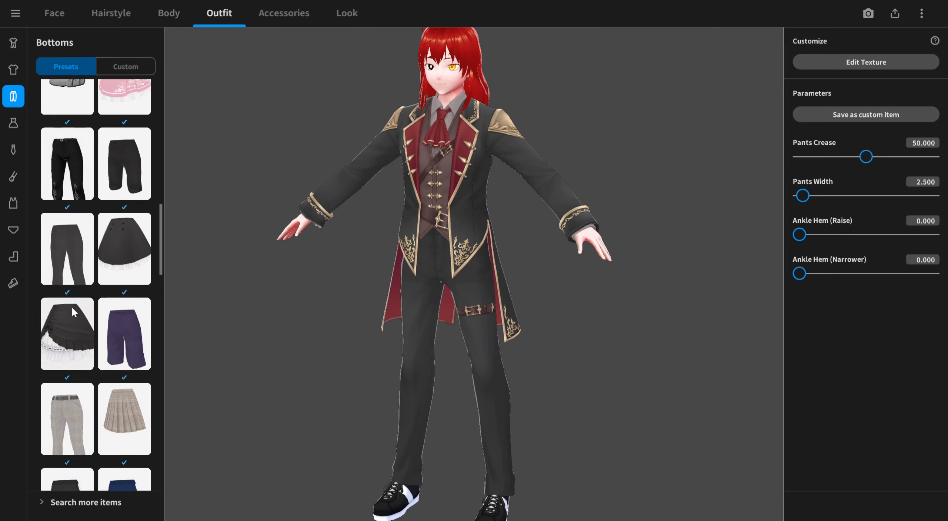
{"action": "scroll", "coordinate": [72, 306], "scroll_direction": "down", "scroll_amount": 3}
{"action": "scroll", "coordinate": [72, 307], "scroll_direction": "up", "scroll_amount": 5}
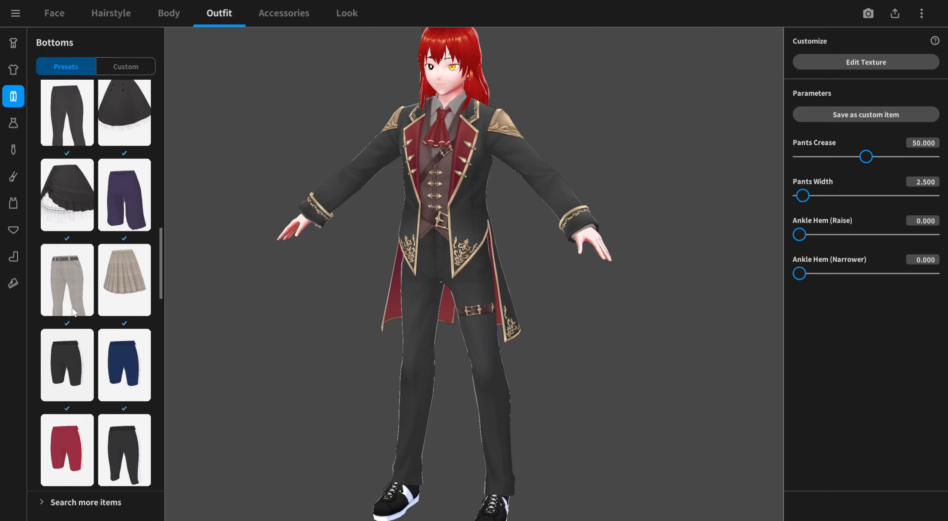
Browse the available dress presets
{"action": "left_click", "coordinate": [13, 123]}
{"action": "scroll", "coordinate": [111, 181], "scroll_direction": "up", "scroll_amount": 8}
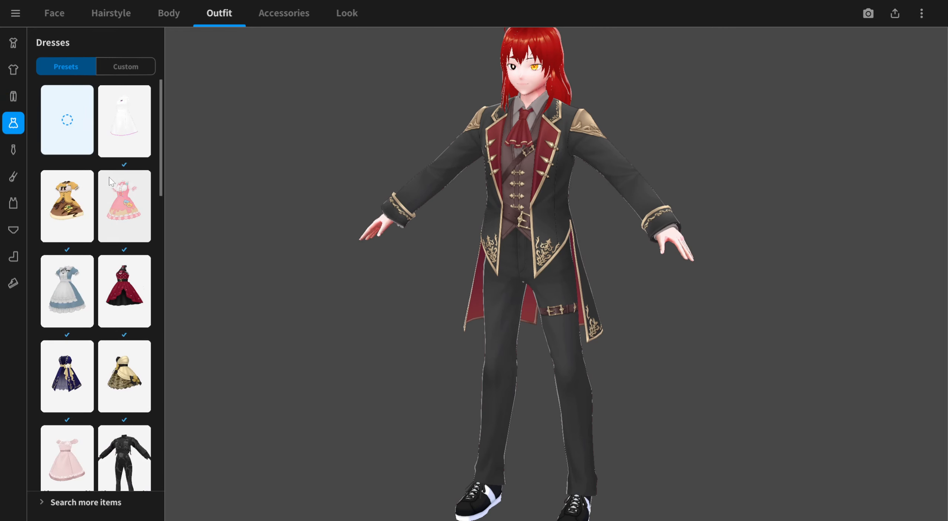
{"action": "scroll", "coordinate": [112, 181], "scroll_direction": "down", "scroll_amount": 3}
{"action": "scroll", "coordinate": [111, 182], "scroll_direction": "down", "scroll_amount": 2}
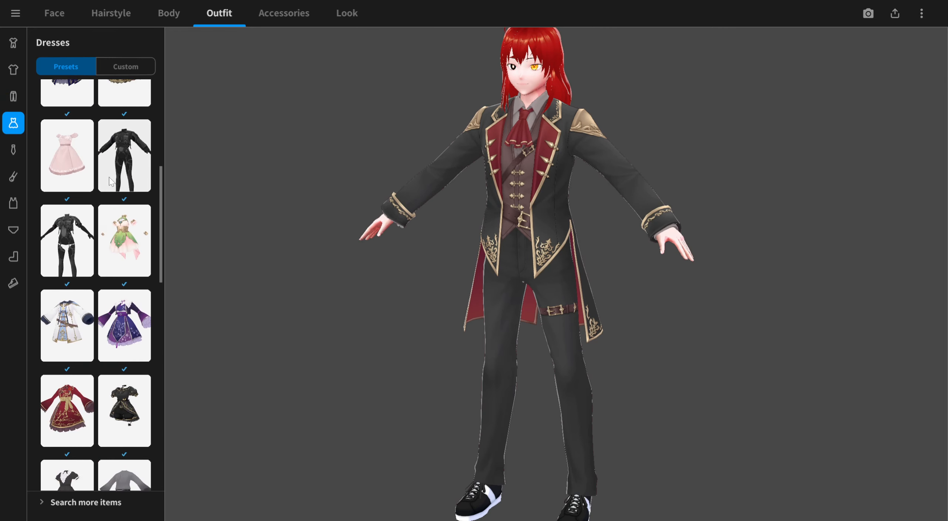
{"action": "scroll", "coordinate": [110, 181], "scroll_direction": "down", "scroll_amount": 10}
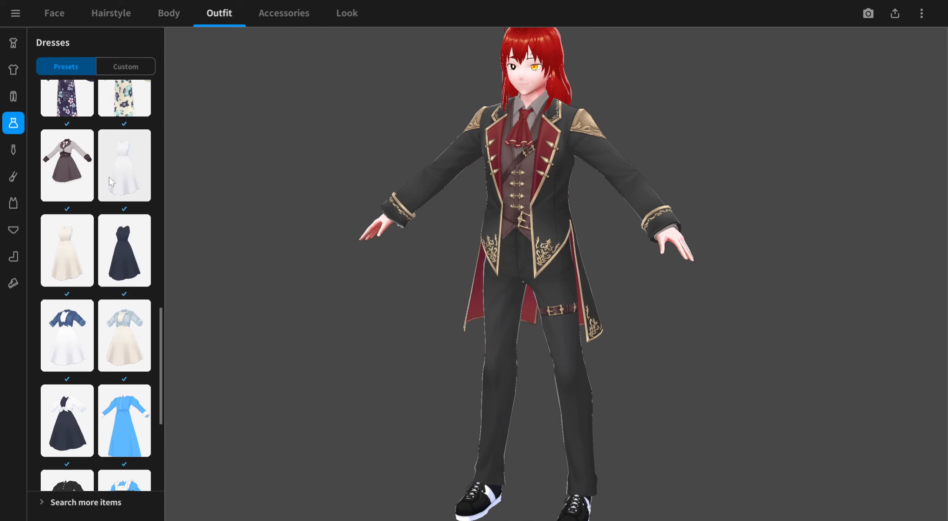
{"action": "scroll", "coordinate": [110, 181], "scroll_direction": "down", "scroll_amount": 3}
{"action": "scroll", "coordinate": [111, 181], "scroll_direction": "up", "scroll_amount": 20}
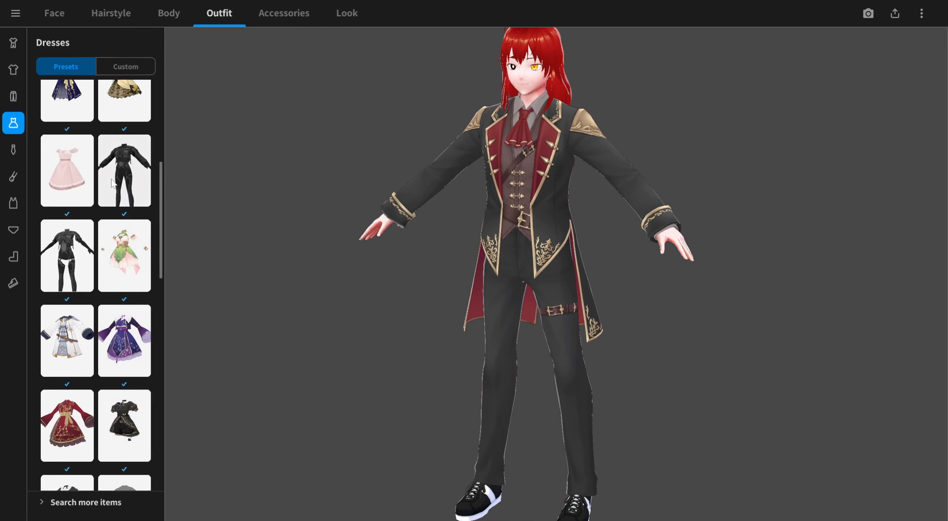
Look through the outfit categories from Neck Accessories and Arm Accessories to Socks
{"action": "left_click", "coordinate": [18, 152]}
{"action": "left_click", "coordinate": [14, 178]}
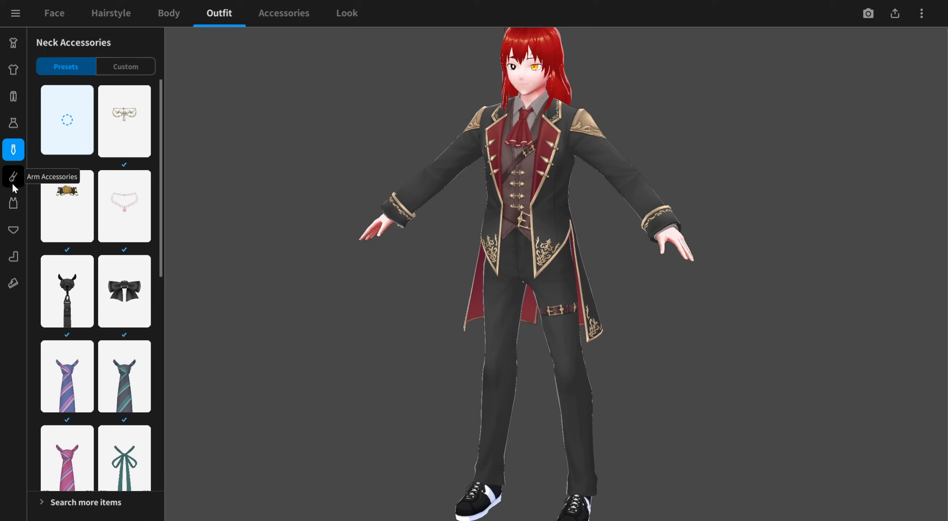
{"action": "right_click_drag", "start_coordinate": [267, 222], "coordinate": [223, 246]}
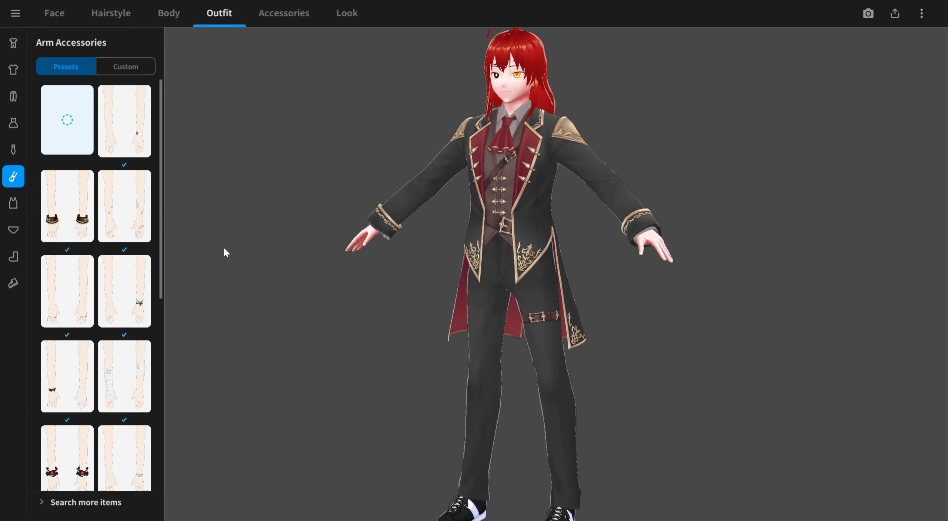
{"action": "left_click", "coordinate": [18, 202]}
{"action": "left_click", "coordinate": [14, 230]}
{"action": "left_click", "coordinate": [13, 257]}
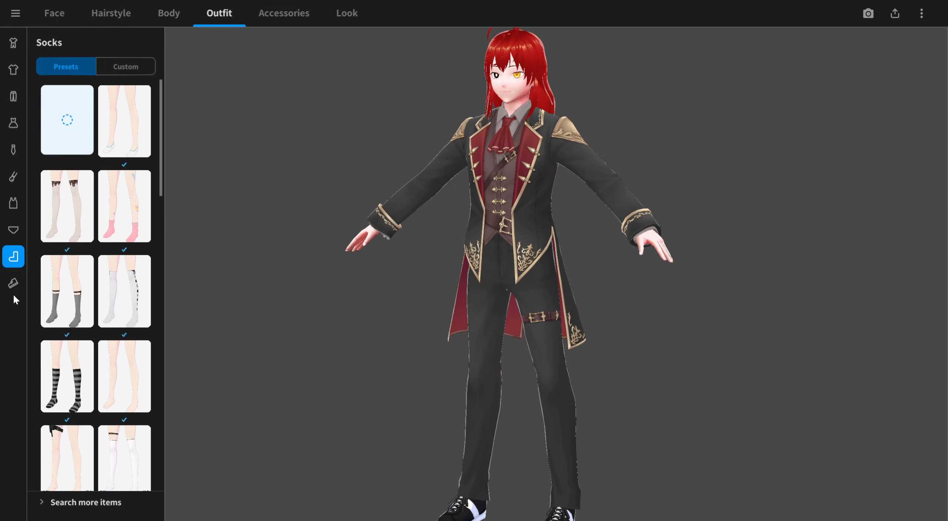
Browse the shoe presets and put the black ankle boots with gold trim on the character
{"action": "left_click", "coordinate": [15, 284]}
{"action": "scroll", "coordinate": [115, 213], "scroll_direction": "up", "scroll_amount": 10}
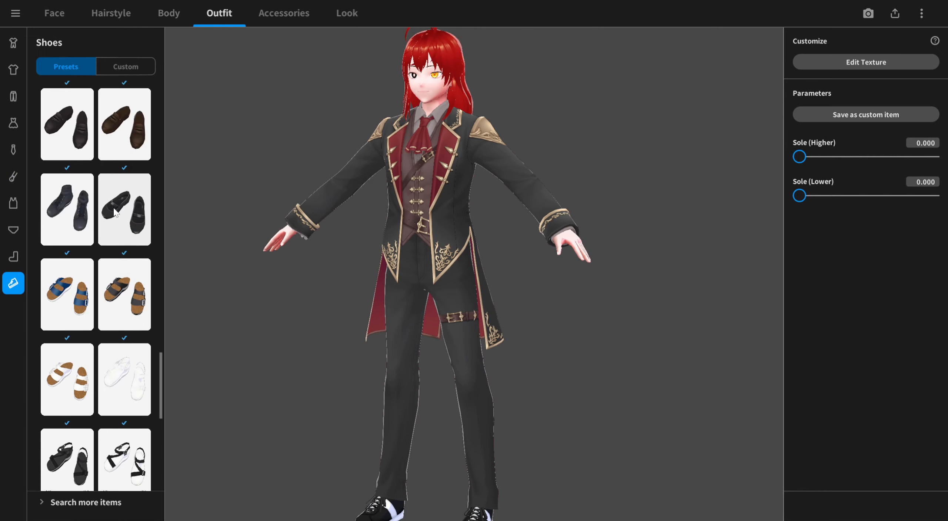
{"action": "scroll", "coordinate": [115, 213], "scroll_direction": "up", "scroll_amount": 3}
{"action": "left_click", "coordinate": [67, 145]}
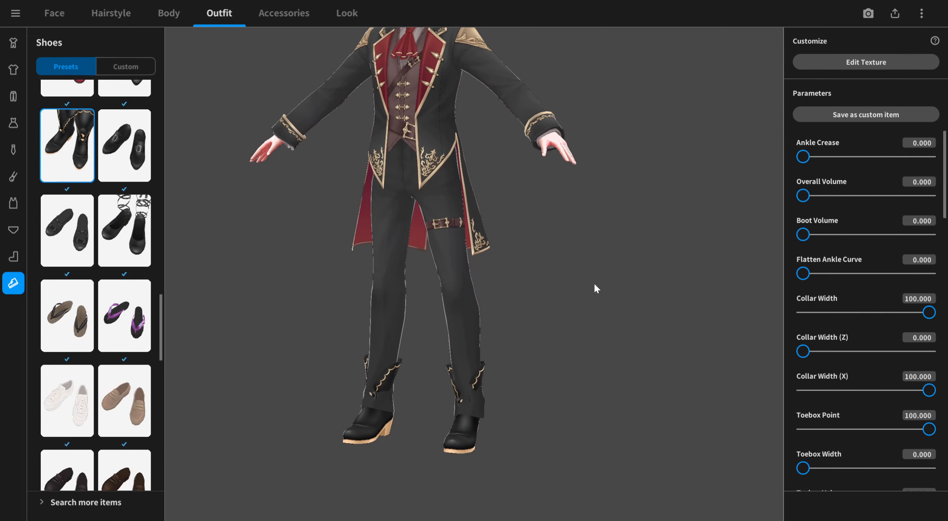
{"action": "right_click_drag", "start_coordinate": [570, 291], "coordinate": [464, 288]}
Set the black trousers' Pants Crease to 100.000 and Pants Width to 0.000
{"action": "left_click", "coordinate": [11, 97]}
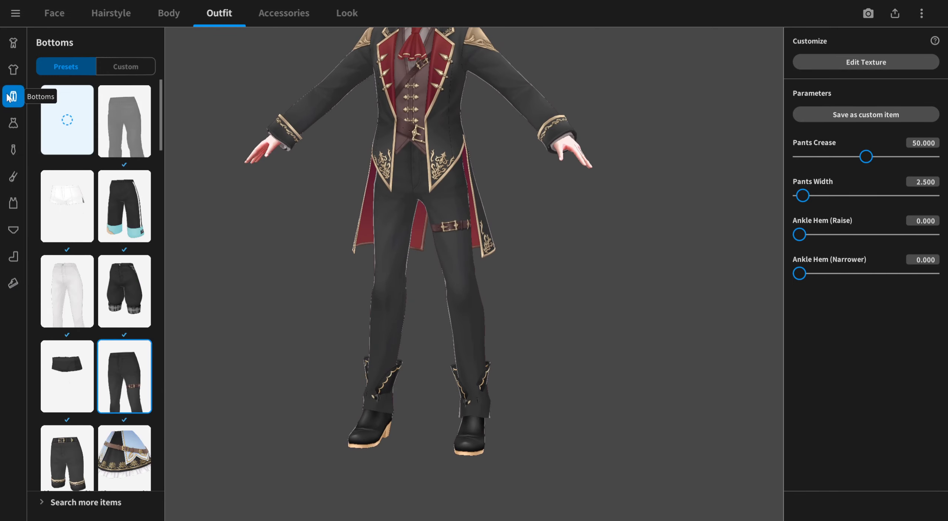
{"action": "left_click_drag", "start_coordinate": [866, 157], "coordinate": [947, 220]}
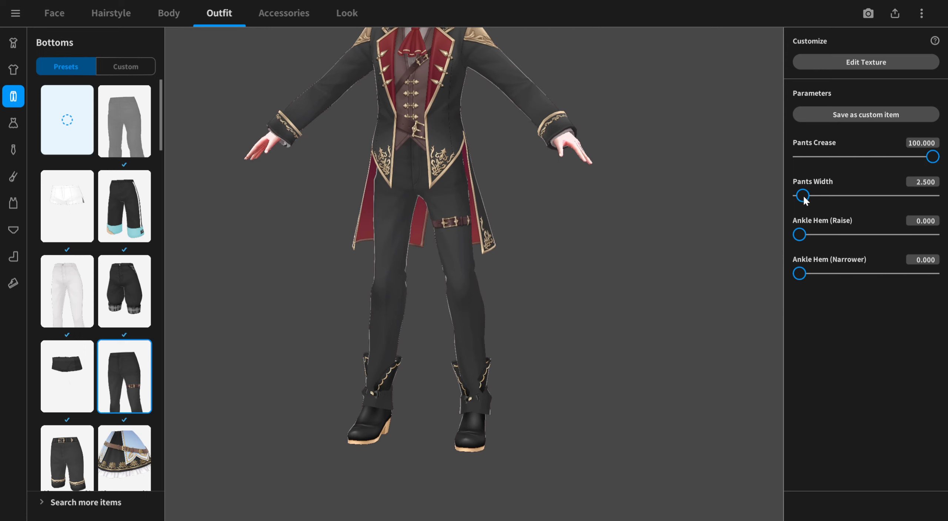
{"action": "left_click_drag", "start_coordinate": [803, 196], "coordinate": [758, 200]}
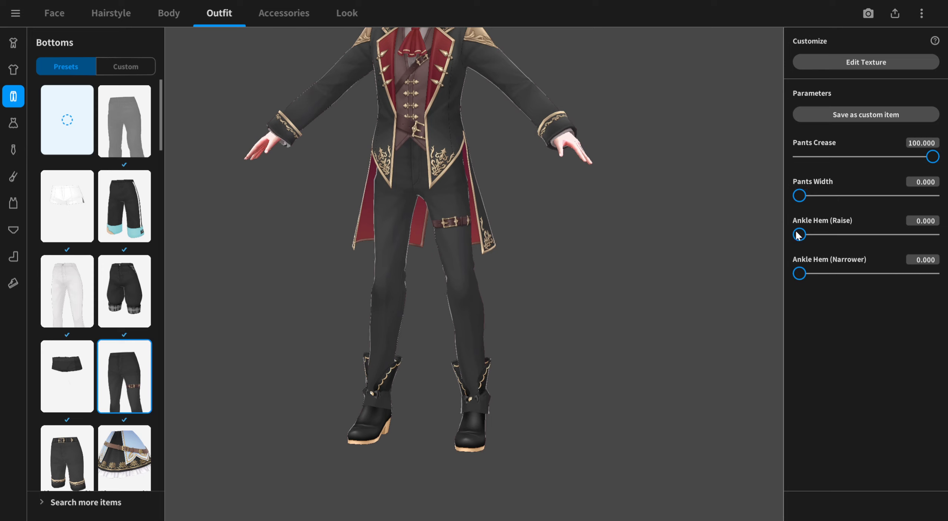
Try the trousers' Ankle Hem (Raise) at 100.000 and Ankle Hem (Narrower) at 100.000, 200.000 and 110.000
{"action": "left_click_drag", "start_coordinate": [799, 234], "coordinate": [946, 249]}
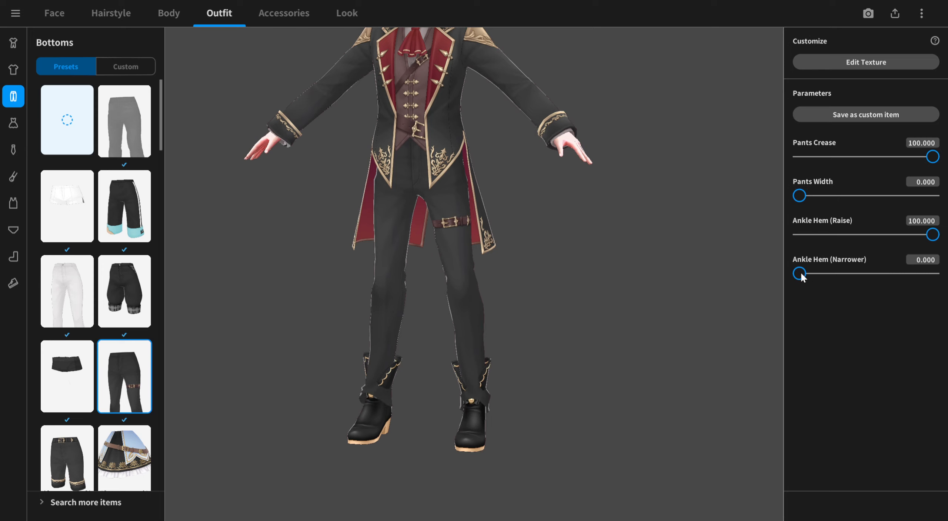
{"action": "left_click_drag", "start_coordinate": [801, 275], "coordinate": [946, 278]}
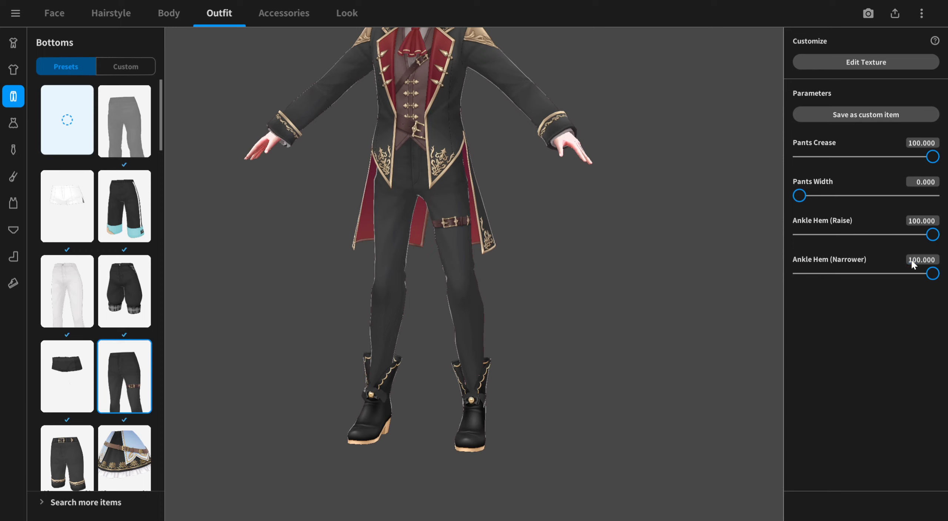
{"action": "key", "text": "Return"}
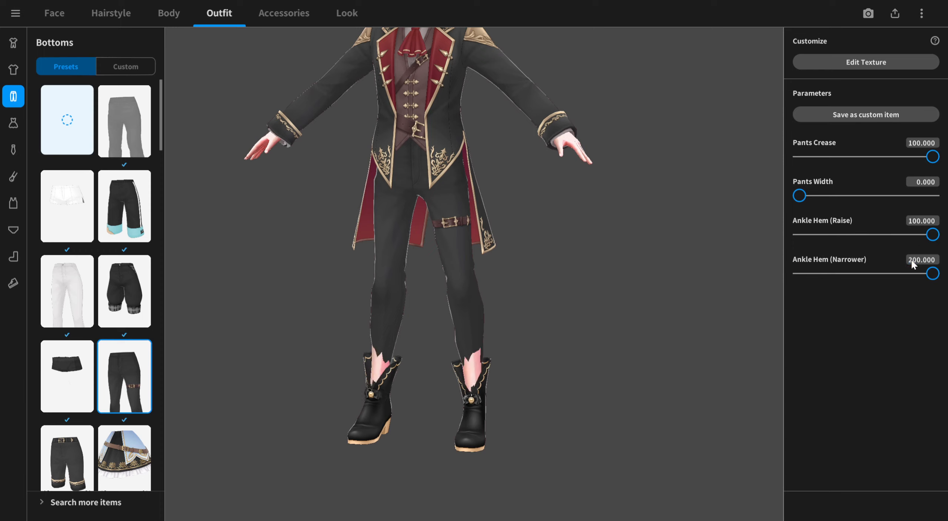
{"action": "left_click_drag", "start_coordinate": [924, 273], "coordinate": [943, 274]}
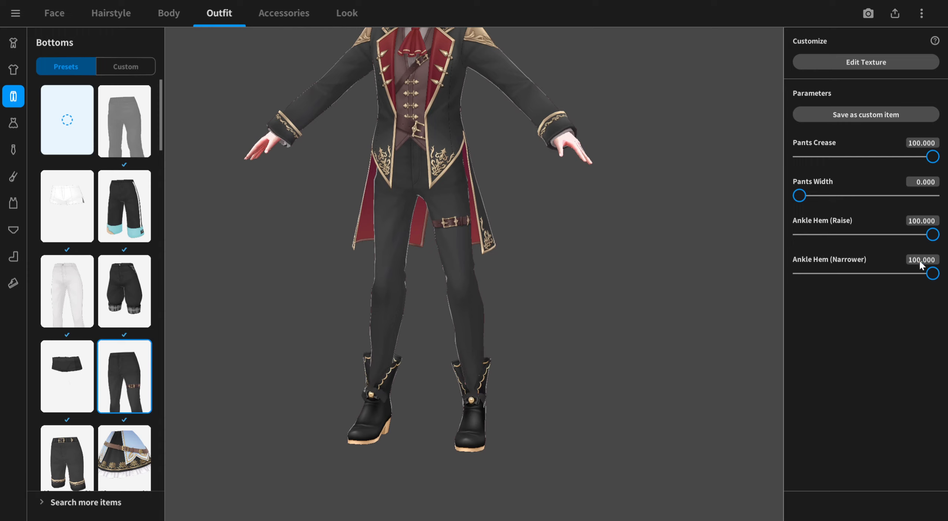
{"action": "key", "text": "Return"}
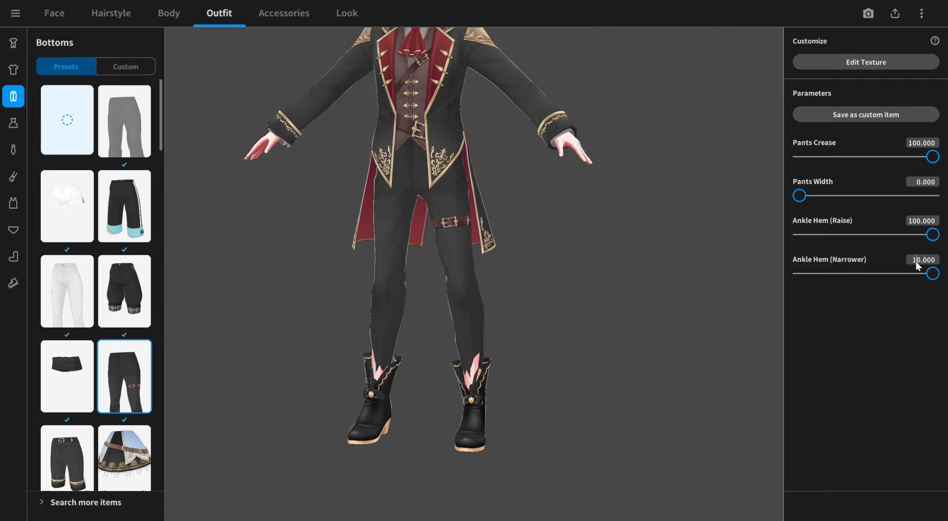
{"action": "type", "text": "1"}
{"action": "right_click_drag", "start_coordinate": [745, 383], "coordinate": [771, 382]}
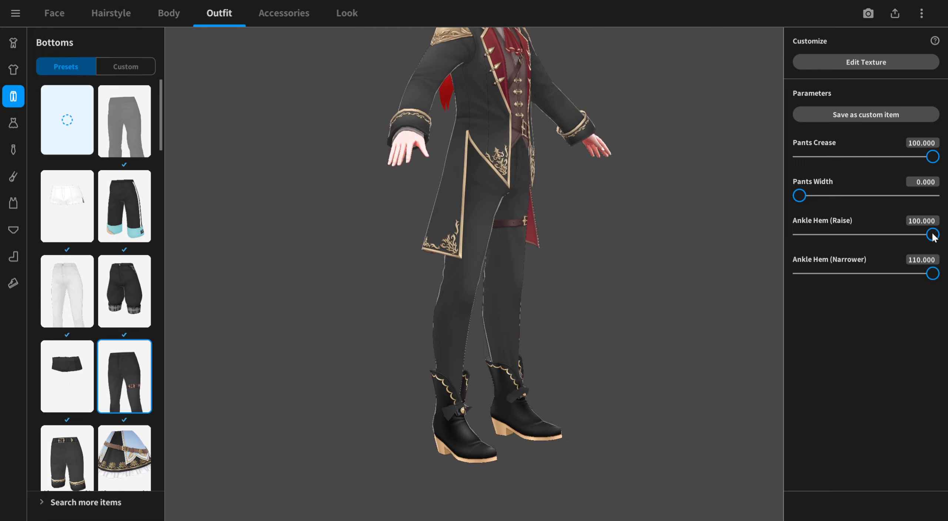
Set the black trousers' Ankle Hem (Raise) to 0.000 and Ankle Hem (Narrower) to 100.000, keeping Pants Width at 0.000
{"action": "left_click_drag", "start_coordinate": [932, 236], "coordinate": [705, 262]}
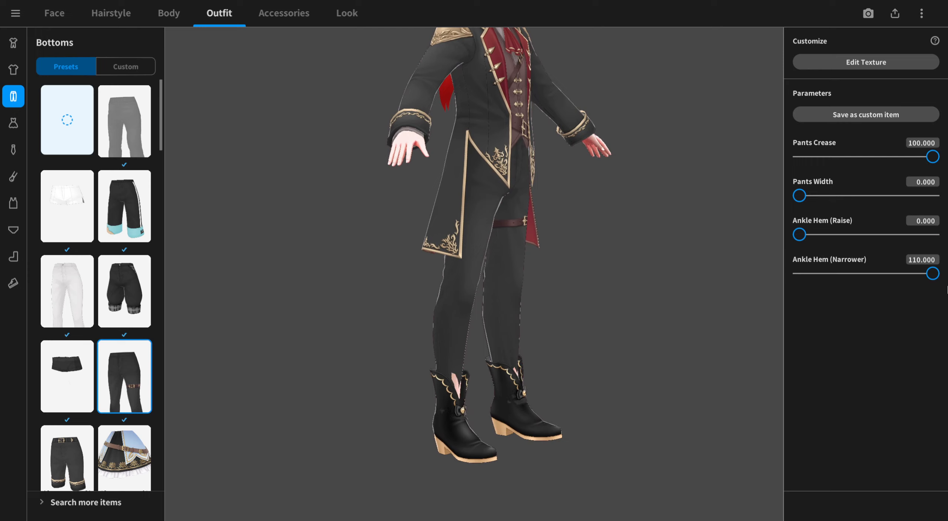
{"action": "mouse_move", "coordinate": [933, 273]}
{"action": "left_mouse_down"}
{"action": "mouse_move", "coordinate": [910, 273]}
{"action": "mouse_move", "coordinate": [933, 273]}
{"action": "left_mouse_up"}
{"action": "left_click_drag", "start_coordinate": [800, 196], "coordinate": [765, 205]}
{"action": "right_click_drag", "start_coordinate": [759, 203], "coordinate": [730, 278]}
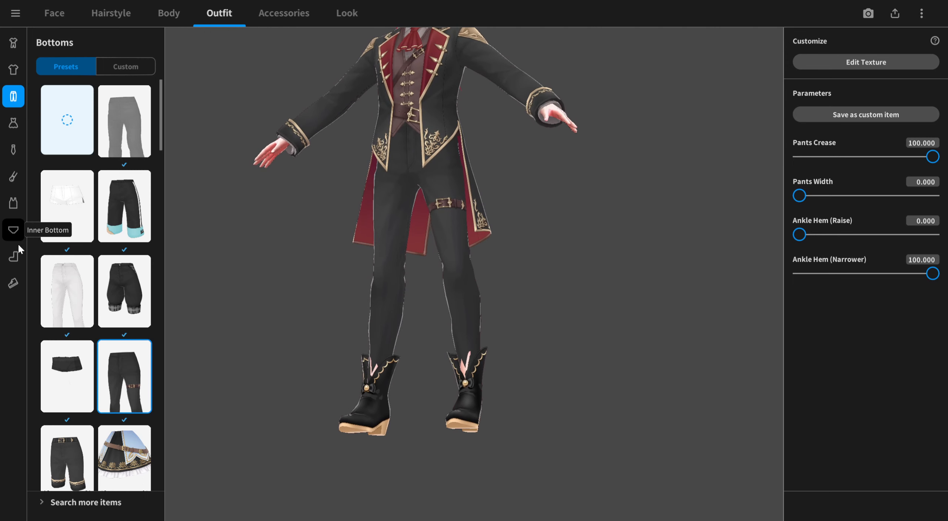
Replace the ankle boots with the black lace-up boots preset with red and gold cuffs and view the full outfit
{"action": "left_click", "coordinate": [14, 283]}
{"action": "scroll", "coordinate": [121, 279], "scroll_direction": "up", "scroll_amount": 5}
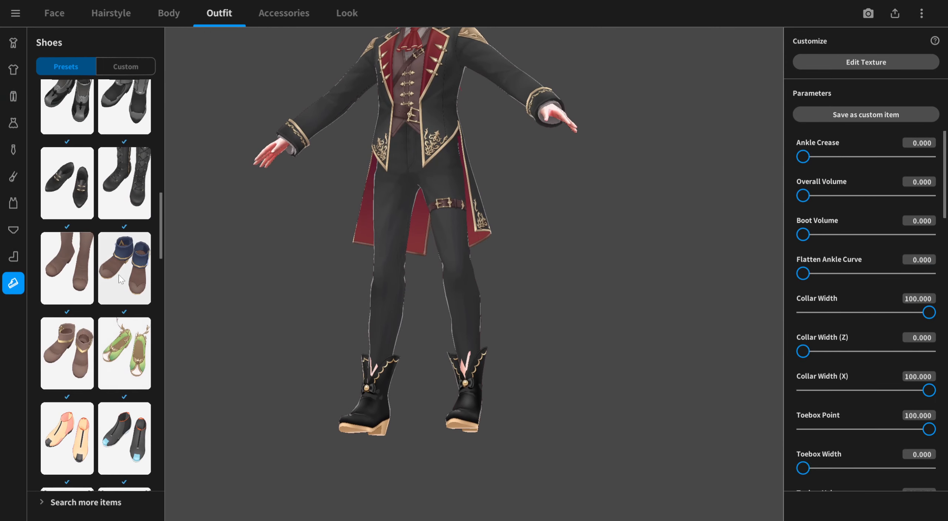
{"action": "left_click", "coordinate": [126, 192]}
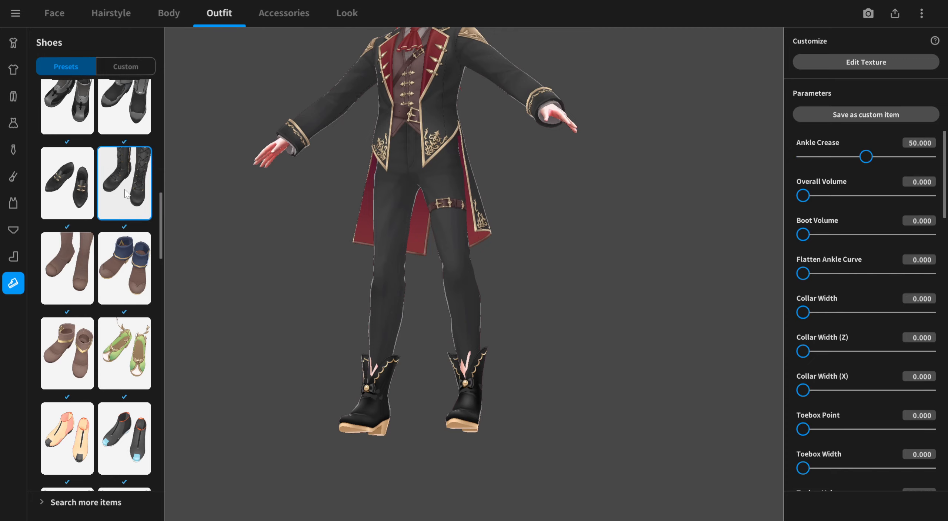
{"action": "mouse_move", "coordinate": [642, 327]}
{"action": "right_mouse_down"}
{"action": "mouse_move", "coordinate": [628, 337]}
{"action": "mouse_move", "coordinate": [633, 328]}
{"action": "mouse_move", "coordinate": [639, 337]}
{"action": "right_mouse_up"}
{"action": "middle_click_drag", "start_coordinate": [636, 197], "coordinate": [663, 289]}
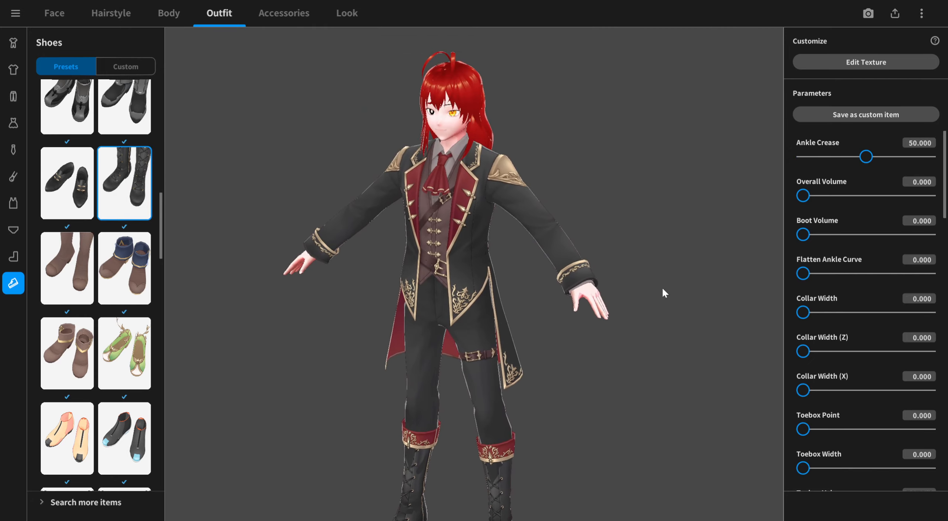
{"action": "scroll", "coordinate": [663, 281], "scroll_direction": "down", "scroll_amount": 1}
{"action": "scroll", "coordinate": [662, 281], "scroll_direction": "down", "scroll_amount": 3}
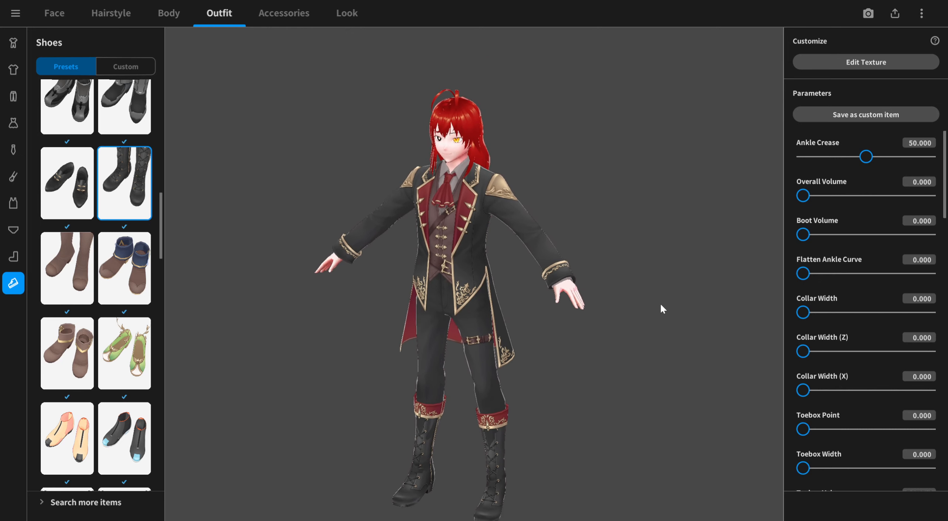
{"action": "right_click_drag", "start_coordinate": [658, 271], "coordinate": [661, 268]}
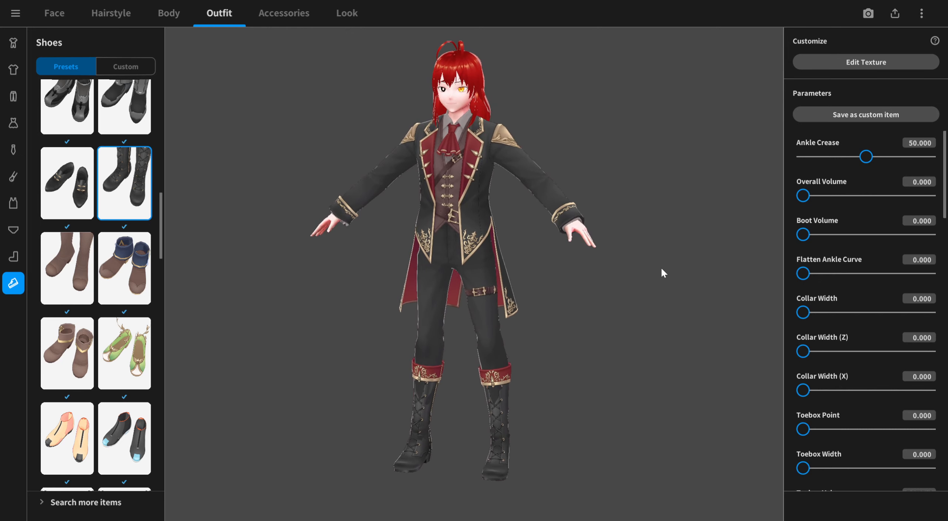
Open the character's custom whole-body skin in the Texture Editor
{"action": "left_click", "coordinate": [169, 13]}
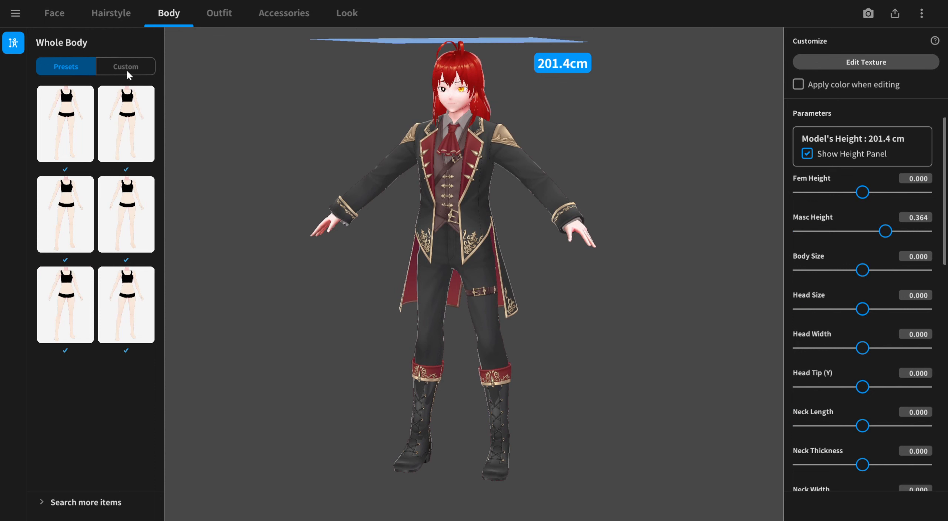
{"action": "left_click", "coordinate": [126, 67]}
{"action": "right_click", "coordinate": [75, 200]}
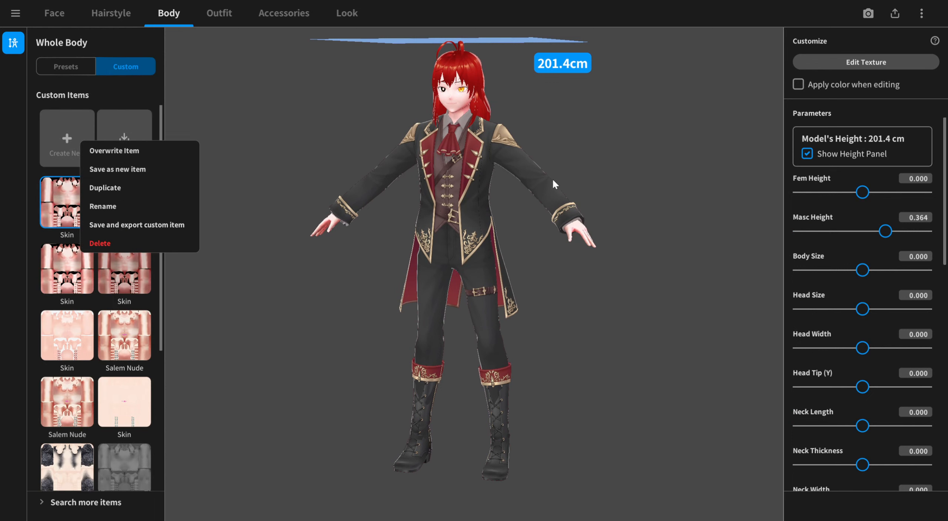
{"action": "left_click", "coordinate": [689, 147]}
{"action": "left_click", "coordinate": [868, 63]}
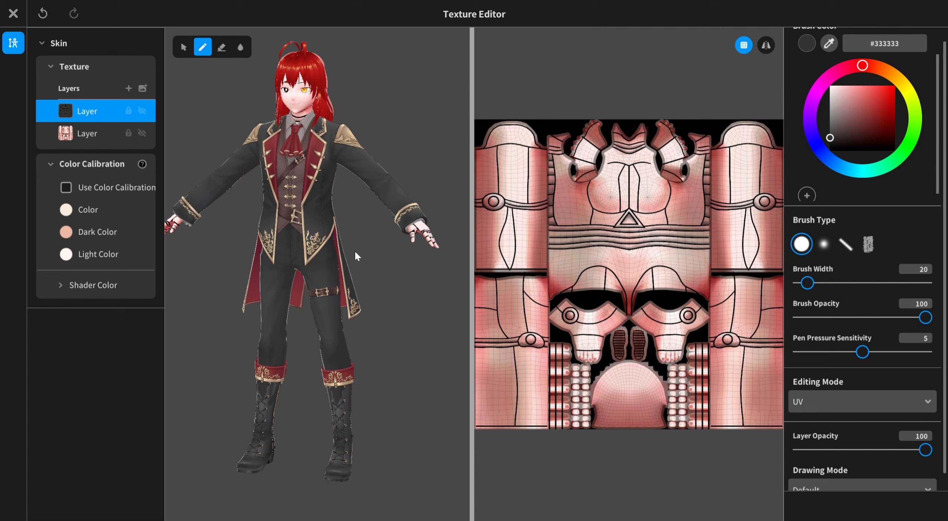
Erase the black joint lines from the character's left fingers and hand on the upper skin layer, using eraser widths of 121 and 65
{"action": "middle_click_drag", "start_coordinate": [369, 262], "coordinate": [381, 340]}
{"action": "scroll", "coordinate": [259, 305], "scroll_direction": "up", "scroll_amount": 5}
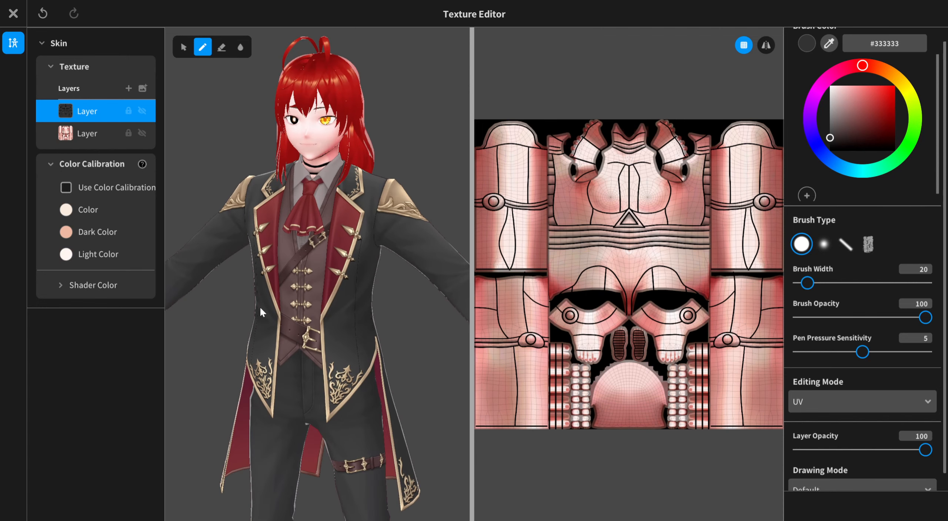
{"action": "middle_click_drag", "start_coordinate": [244, 294], "coordinate": [298, 296]}
{"action": "right_click_drag", "start_coordinate": [298, 296], "coordinate": [347, 318]}
{"action": "right_click_drag", "start_coordinate": [255, 276], "coordinate": [336, 304]}
{"action": "scroll", "coordinate": [372, 337], "scroll_direction": "down", "scroll_amount": 10}
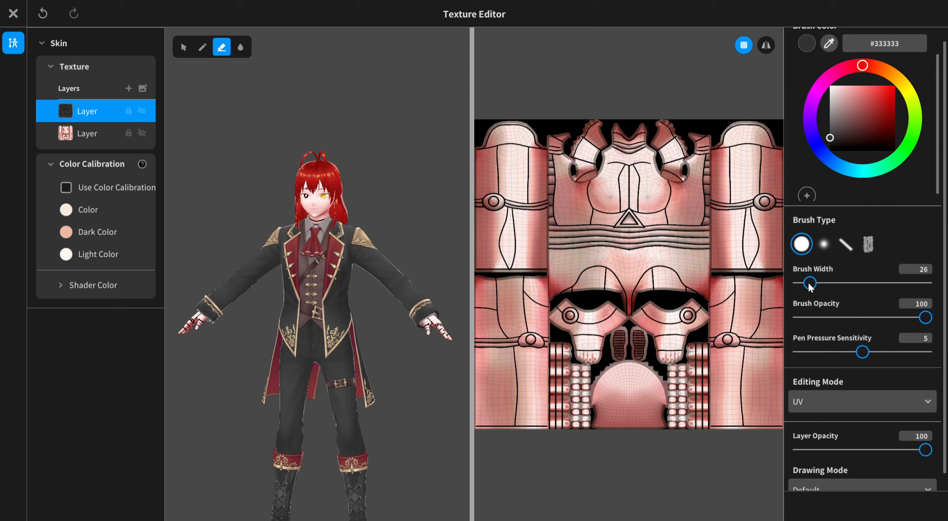
{"action": "left_click_drag", "start_coordinate": [808, 283], "coordinate": [850, 286]}
{"action": "left_click_drag", "start_coordinate": [701, 360], "coordinate": [700, 421]}
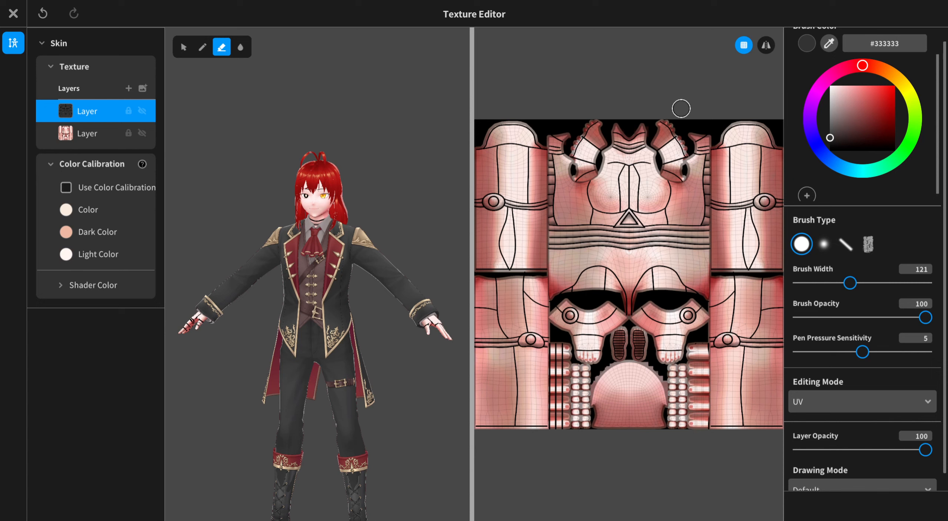
{"action": "mouse_move", "coordinate": [669, 150]}
{"action": "left_mouse_down"}
{"action": "mouse_move", "coordinate": [666, 143]}
{"action": "mouse_move", "coordinate": [680, 173]}
{"action": "left_mouse_up"}
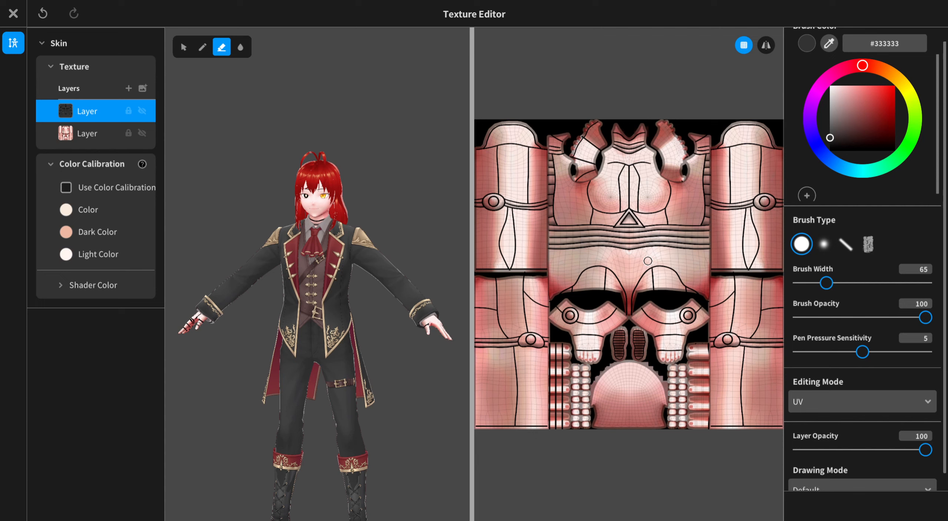
Check the character's left hand from several angles and erase the leftover black joint lines on its fingers
{"action": "right_click_drag", "start_coordinate": [446, 293], "coordinate": [396, 235]}
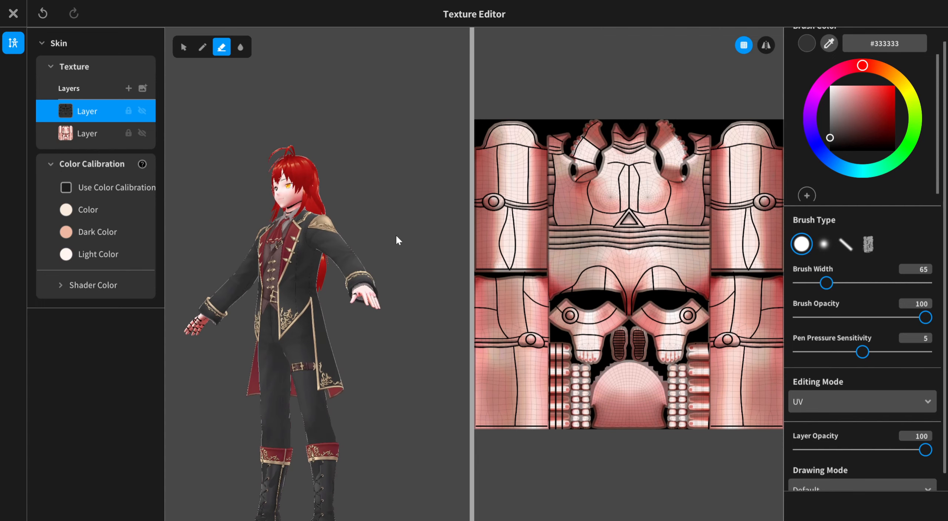
{"action": "scroll", "coordinate": [391, 255], "scroll_direction": "up", "scroll_amount": 8}
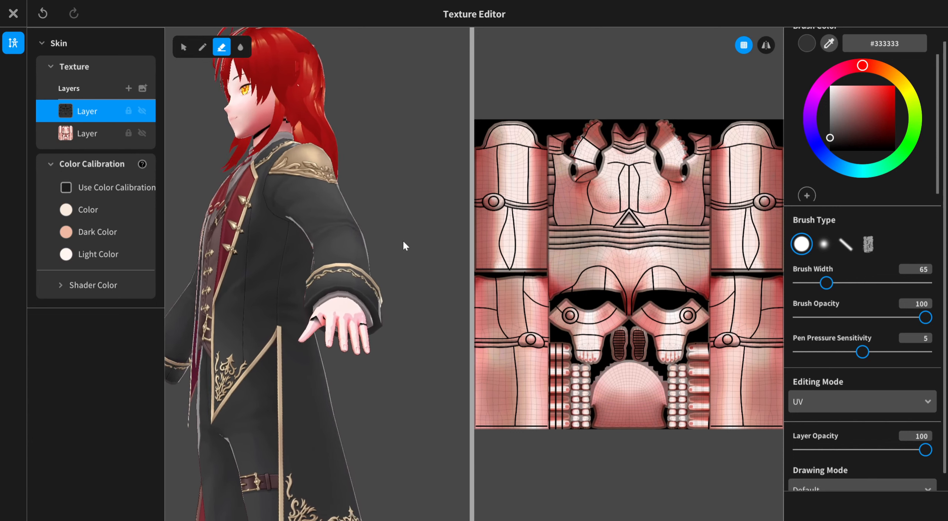
{"action": "right_click_drag", "start_coordinate": [403, 240], "coordinate": [385, 239]}
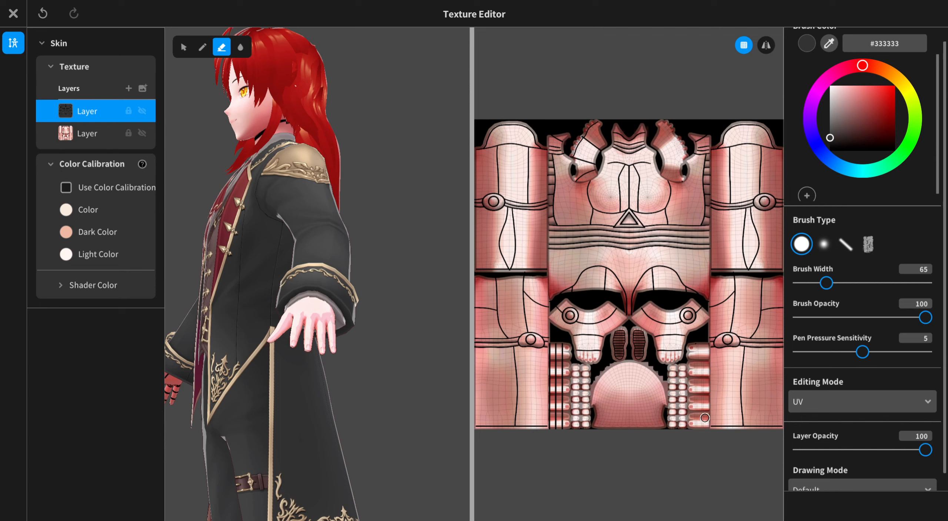
{"action": "mouse_move", "coordinate": [403, 383]}
{"action": "right_mouse_down"}
{"action": "mouse_move", "coordinate": [433, 381]}
{"action": "mouse_move", "coordinate": [403, 358]}
{"action": "mouse_move", "coordinate": [404, 371]}
{"action": "right_mouse_up"}
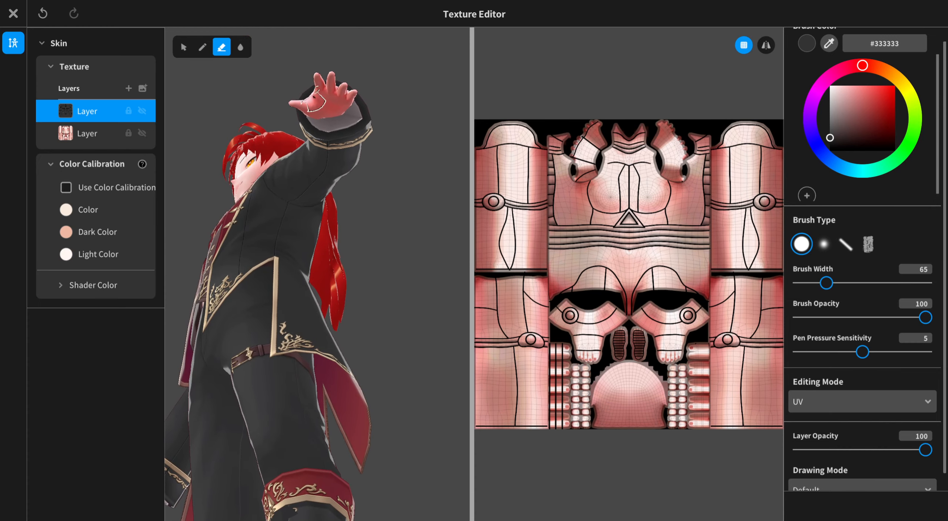
{"action": "right_click_drag", "start_coordinate": [370, 218], "coordinate": [387, 257]}
{"action": "scroll", "coordinate": [387, 256], "scroll_direction": "down", "scroll_amount": 5}
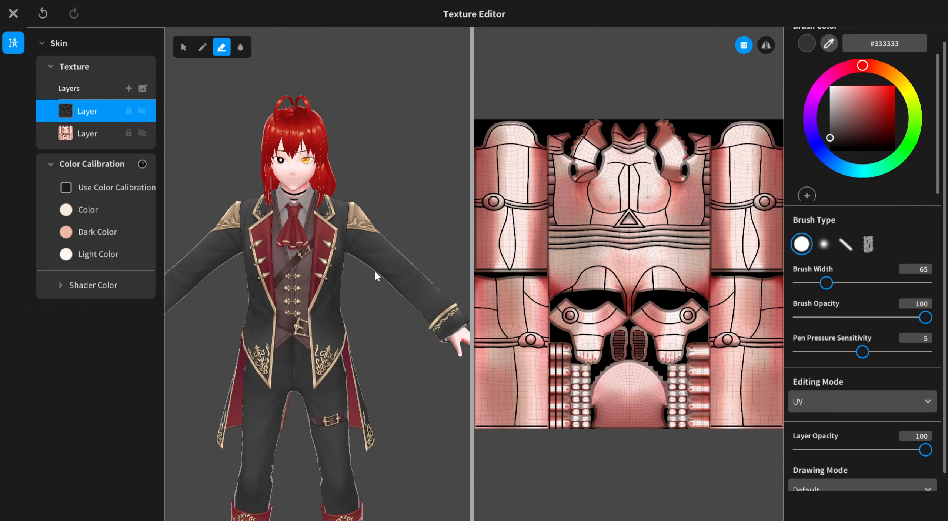
{"action": "middle_click_drag", "start_coordinate": [365, 295], "coordinate": [380, 303]}
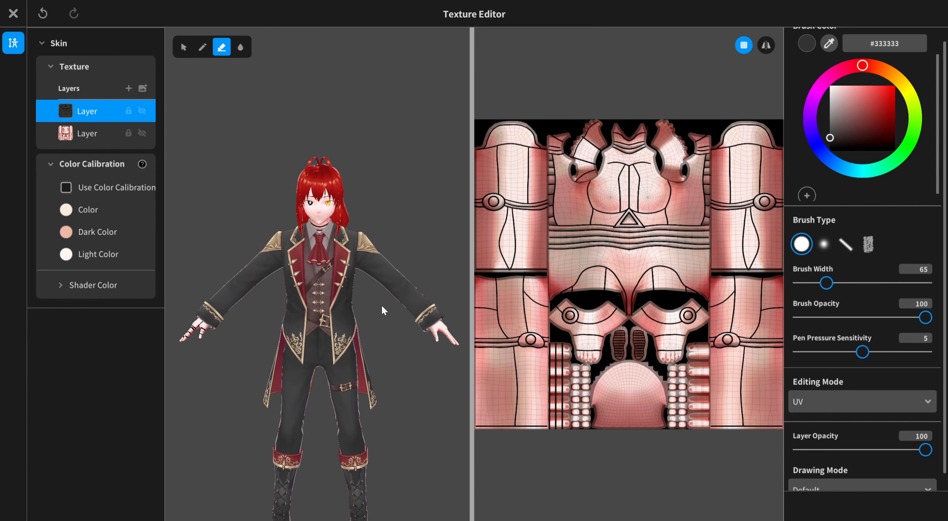
Erase the black lines across the neck on the upper skin layer
{"action": "mouse_move", "coordinate": [618, 141]}
{"action": "left_mouse_down"}
{"action": "mouse_move", "coordinate": [615, 129]}
{"action": "mouse_move", "coordinate": [629, 148]}
{"action": "mouse_move", "coordinate": [638, 140]}
{"action": "mouse_move", "coordinate": [618, 139]}
{"action": "mouse_move", "coordinate": [637, 135]}
{"action": "mouse_move", "coordinate": [638, 151]}
{"action": "left_mouse_up"}
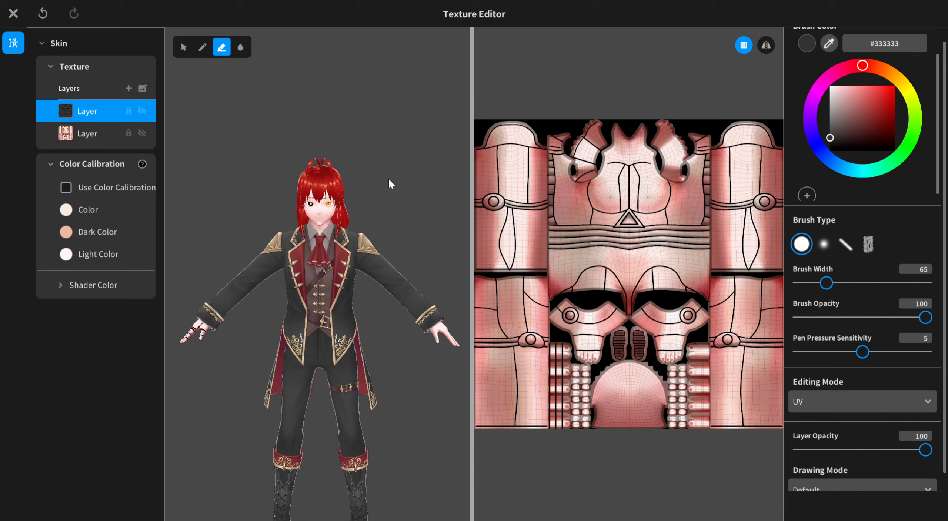
{"action": "left_click_drag", "start_coordinate": [388, 178], "coordinate": [280, 172]}
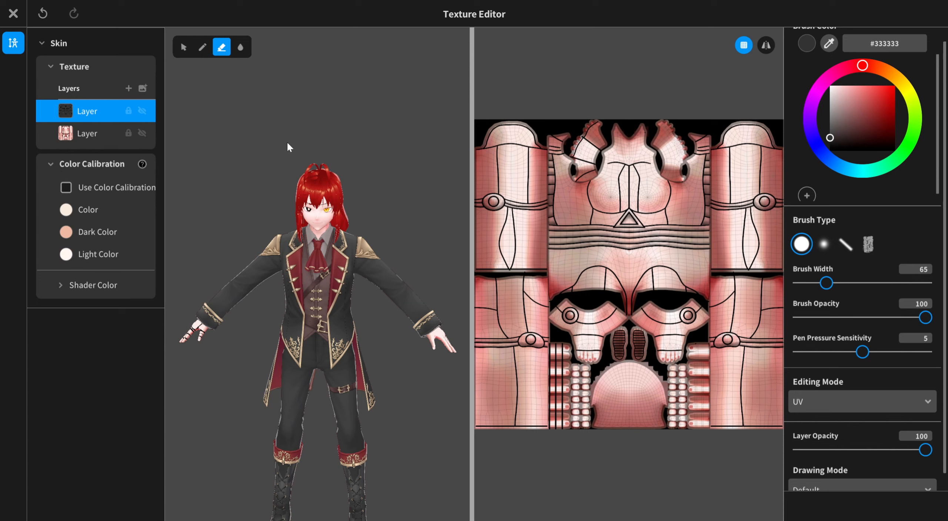
{"action": "left_click_drag", "start_coordinate": [287, 141], "coordinate": [316, 145]}
Set the brush color to #B8ADB8, try it on the character's right hand on the line layer, and undo the painting
{"action": "mouse_move", "coordinate": [844, 119]}
{"action": "left_mouse_down"}
{"action": "mouse_move", "coordinate": [830, 91]}
{"action": "mouse_move", "coordinate": [834, 104]}
{"action": "left_mouse_up"}
{"action": "left_click", "coordinate": [817, 92]}
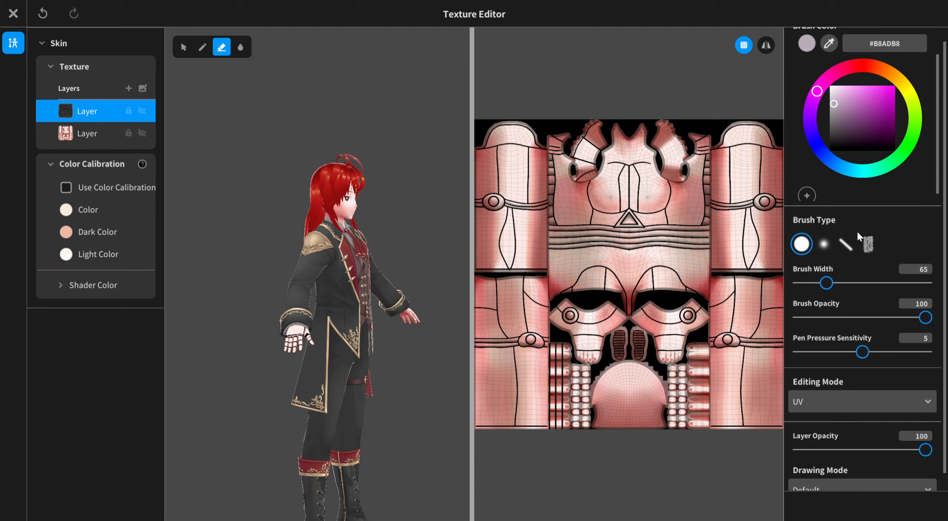
{"action": "scroll", "coordinate": [306, 344], "scroll_direction": "up", "scroll_amount": 5}
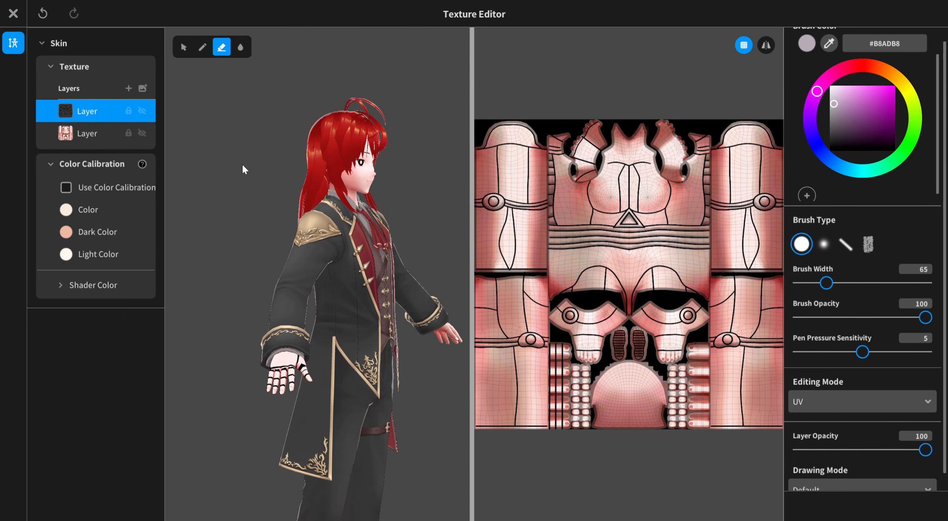
{"action": "left_click", "coordinate": [202, 47]}
{"action": "left_click_drag", "start_coordinate": [276, 365], "coordinate": [303, 346]}
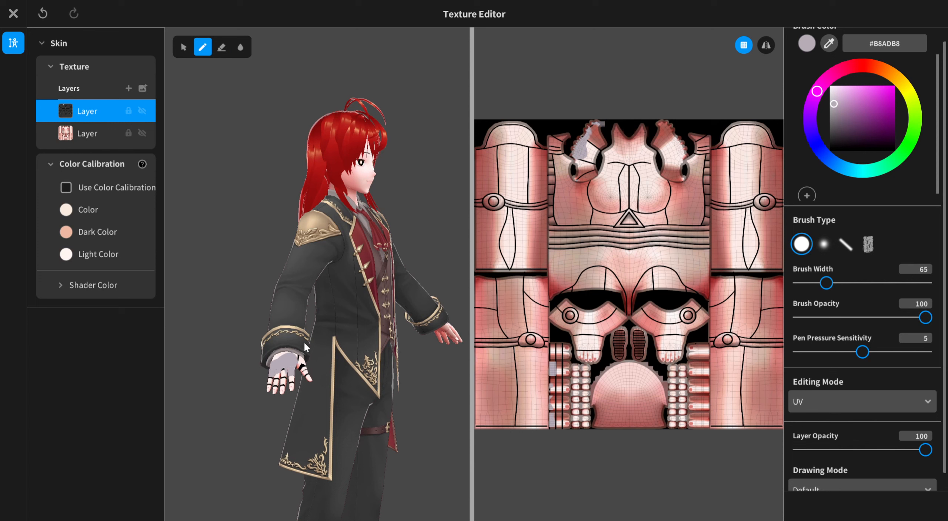
{"action": "key", "text": "ctrl+z"}
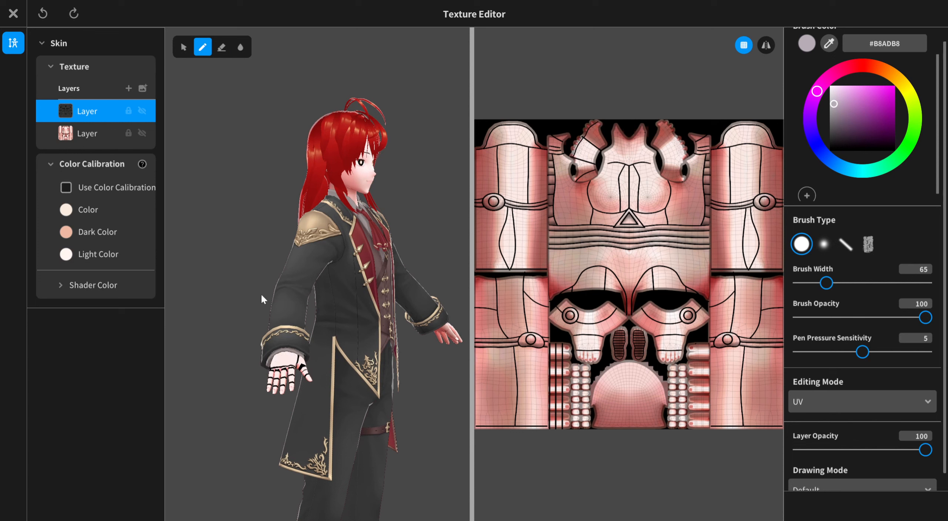
Paint the back, fingers and palm of the character's right hand #B8ADB8 on the base skin layer beneath the joint lines
{"action": "left_click", "coordinate": [89, 136]}
{"action": "mouse_move", "coordinate": [288, 367]}
{"action": "left_mouse_down"}
{"action": "mouse_move", "coordinate": [274, 373]}
{"action": "mouse_move", "coordinate": [270, 393]}
{"action": "mouse_move", "coordinate": [288, 370]}
{"action": "mouse_move", "coordinate": [274, 366]}
{"action": "mouse_move", "coordinate": [284, 352]}
{"action": "mouse_move", "coordinate": [307, 380]}
{"action": "left_mouse_up"}
{"action": "mouse_move", "coordinate": [281, 407]}
{"action": "right_mouse_down"}
{"action": "mouse_move", "coordinate": [256, 437]}
{"action": "mouse_move", "coordinate": [253, 403]}
{"action": "right_mouse_up"}
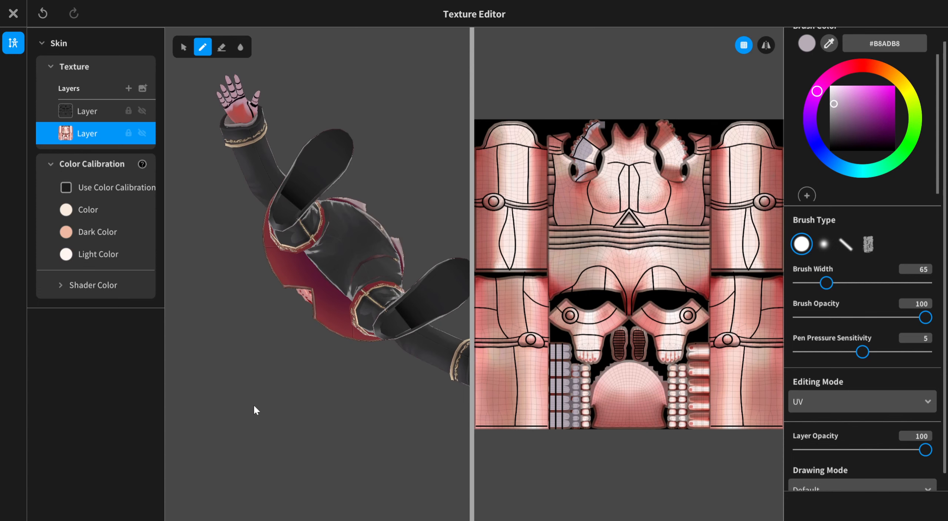
{"action": "mouse_move", "coordinate": [245, 118]}
{"action": "left_mouse_down"}
{"action": "mouse_move", "coordinate": [248, 109]}
{"action": "mouse_move", "coordinate": [242, 121]}
{"action": "mouse_move", "coordinate": [230, 113]}
{"action": "mouse_move", "coordinate": [259, 111]}
{"action": "left_mouse_up"}
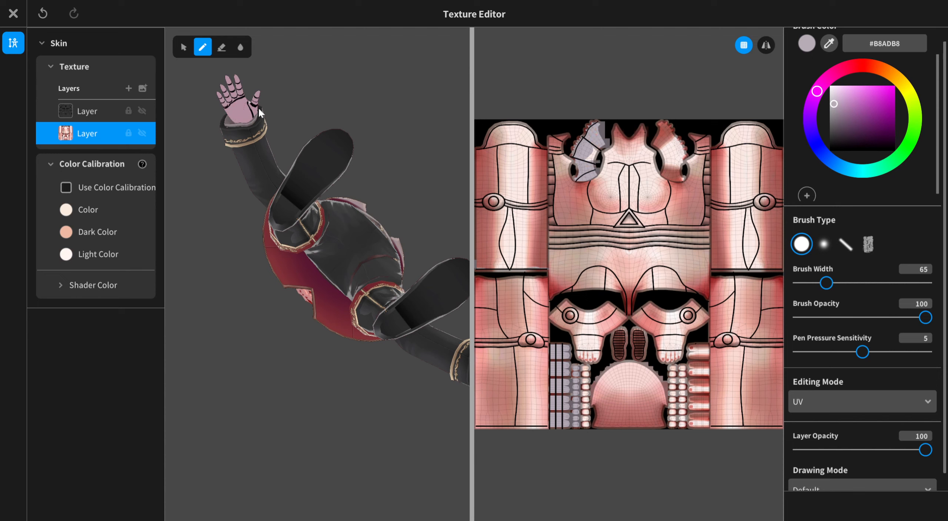
{"action": "right_click_drag", "start_coordinate": [308, 97], "coordinate": [310, 132]}
{"action": "right_click_drag", "start_coordinate": [174, 215], "coordinate": [211, 197]}
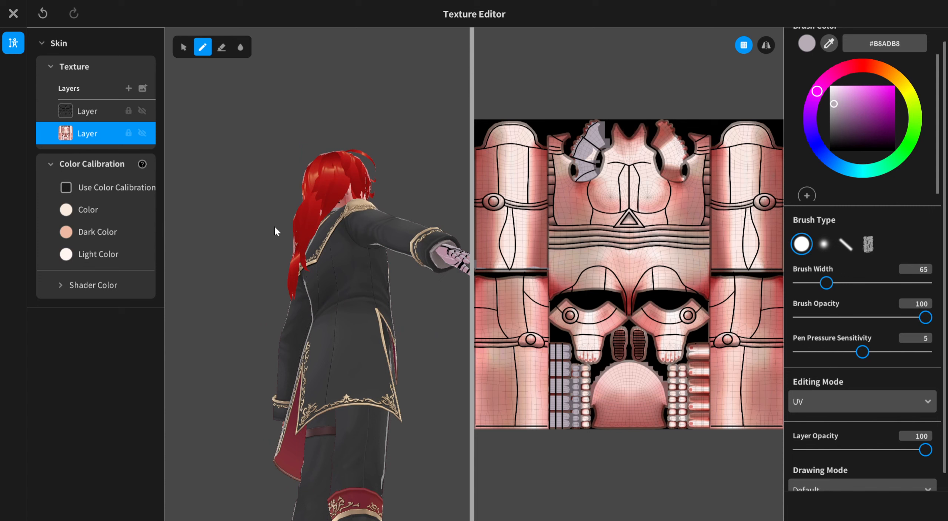
Paint the area around the character's right wrist and the remaining hand edge #B8ADB8 on the base skin layer
{"action": "middle_click_drag", "start_coordinate": [275, 228], "coordinate": [227, 225]}
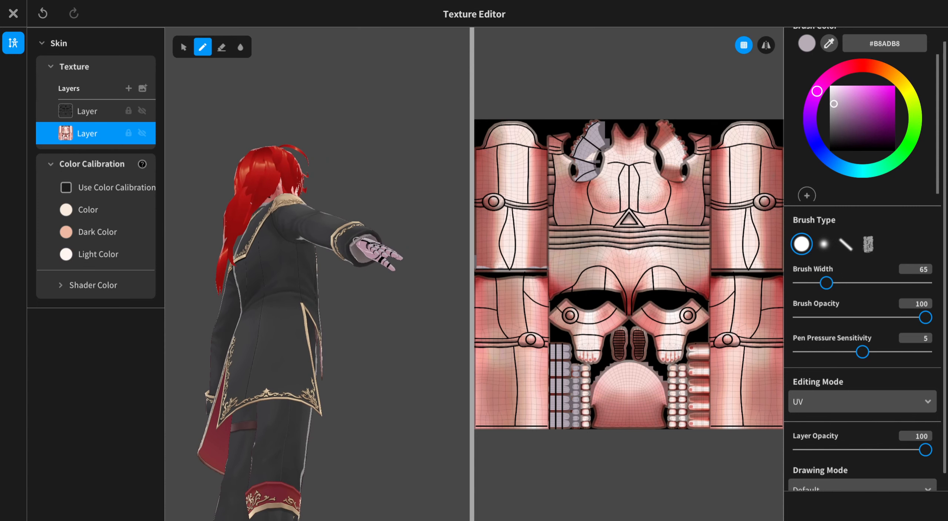
{"action": "left_click_drag", "start_coordinate": [359, 261], "coordinate": [365, 241]}
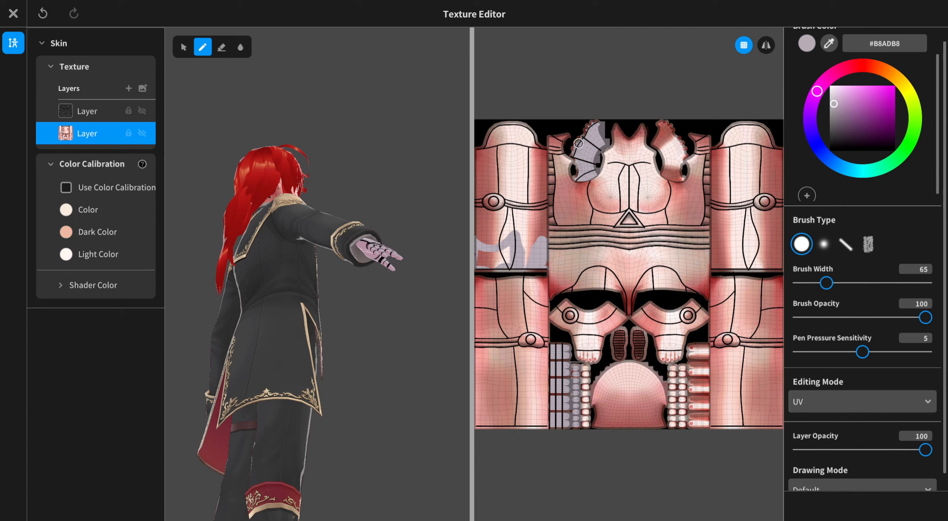
{"action": "left_click_drag", "start_coordinate": [579, 143], "coordinate": [576, 152]}
Leave the skin texture editor and set the body's Masc Height to 0.341, for a model height of 200.0 cm
{"action": "right_click_drag", "start_coordinate": [412, 327], "coordinate": [370, 359]}
{"action": "middle_click_drag", "start_coordinate": [424, 398], "coordinate": [408, 348]}
{"action": "mouse_move", "coordinate": [408, 347]}
{"action": "right_mouse_down"}
{"action": "mouse_move", "coordinate": [383, 349]}
{"action": "mouse_move", "coordinate": [396, 347]}
{"action": "right_mouse_up"}
{"action": "scroll", "coordinate": [398, 347], "scroll_direction": "down", "scroll_amount": 2}
{"action": "scroll", "coordinate": [398, 346], "scroll_direction": "down", "scroll_amount": 1}
{"action": "middle_click_drag", "start_coordinate": [421, 354], "coordinate": [390, 364]}
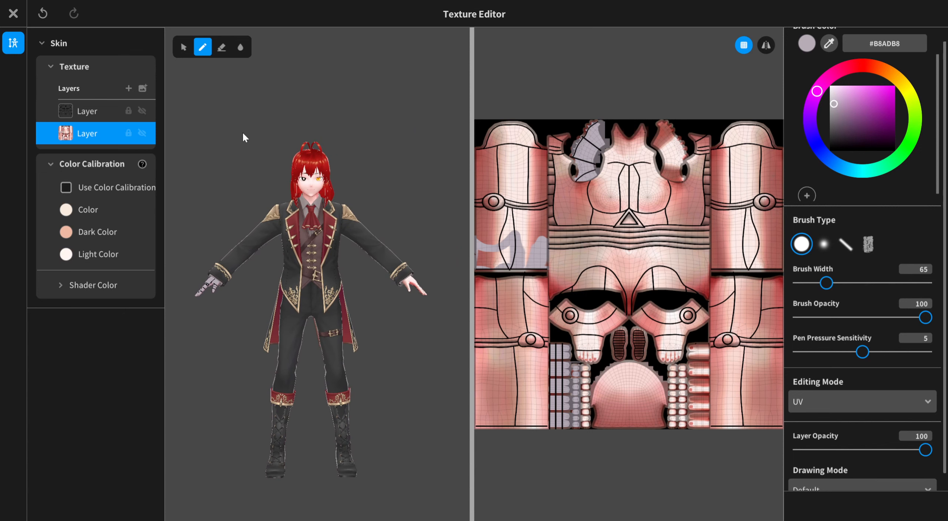
{"action": "left_click", "coordinate": [14, 15]}
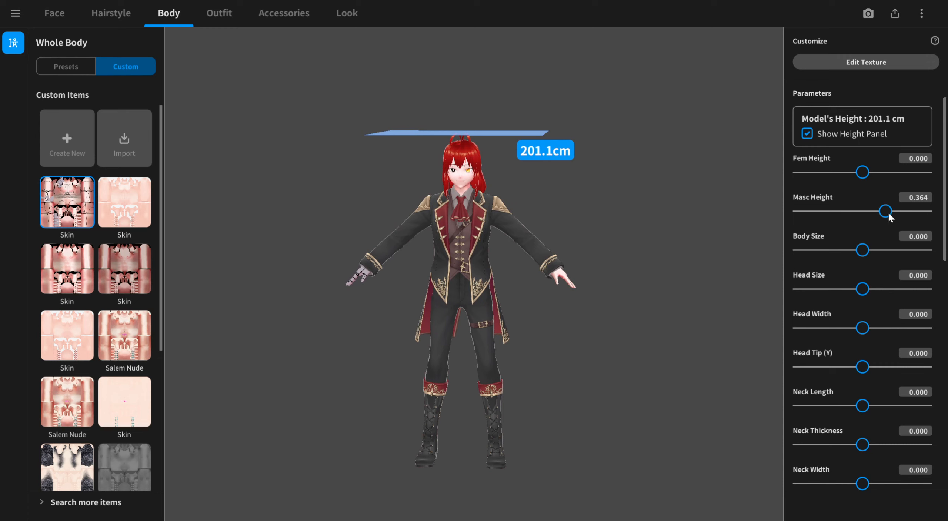
{"action": "left_click_drag", "start_coordinate": [890, 217], "coordinate": [889, 217]}
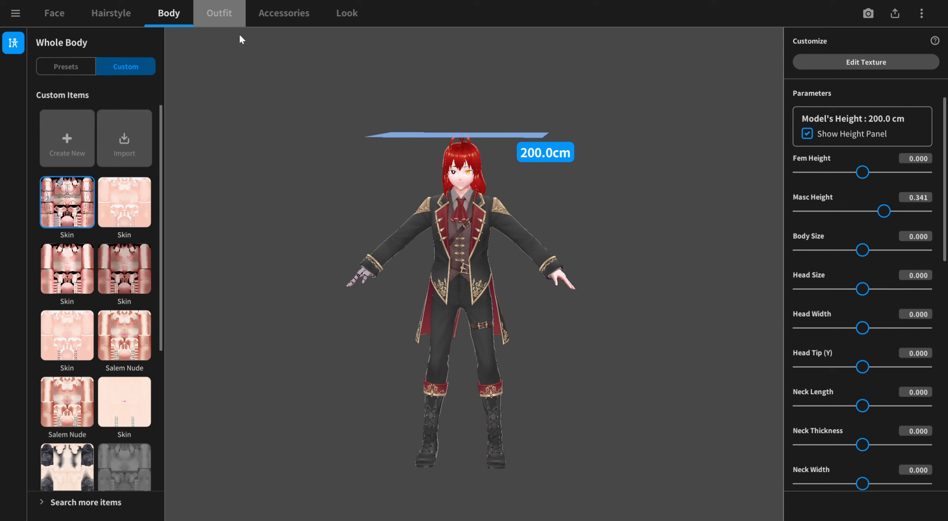
Add the Cat Ears accessory from the Furry Ears category to the character's head
{"action": "left_click", "coordinate": [277, 14]}
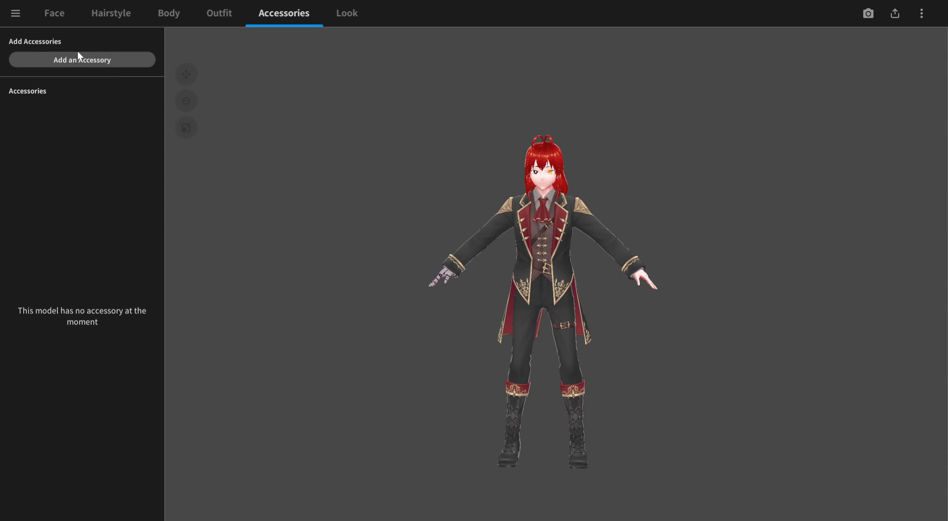
{"action": "left_click", "coordinate": [82, 59]}
{"action": "left_click", "coordinate": [179, 85]}
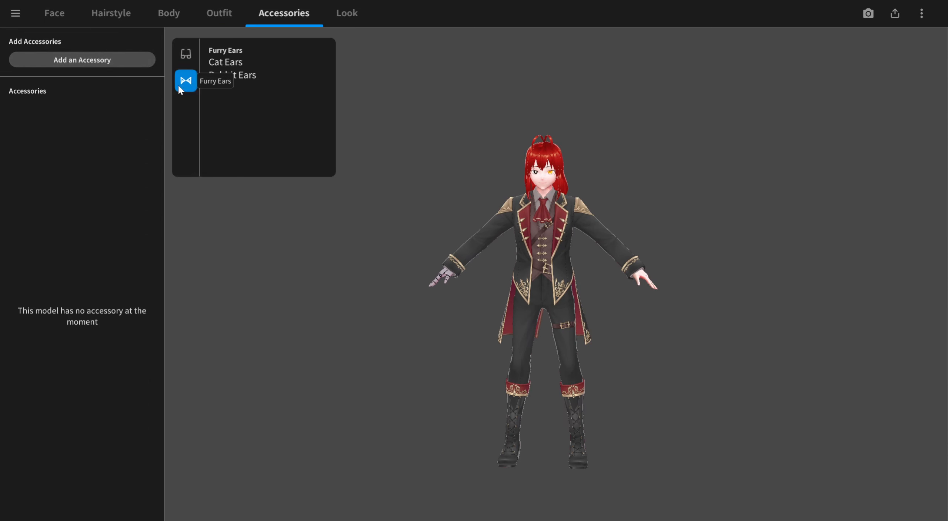
{"action": "left_click", "coordinate": [239, 62]}
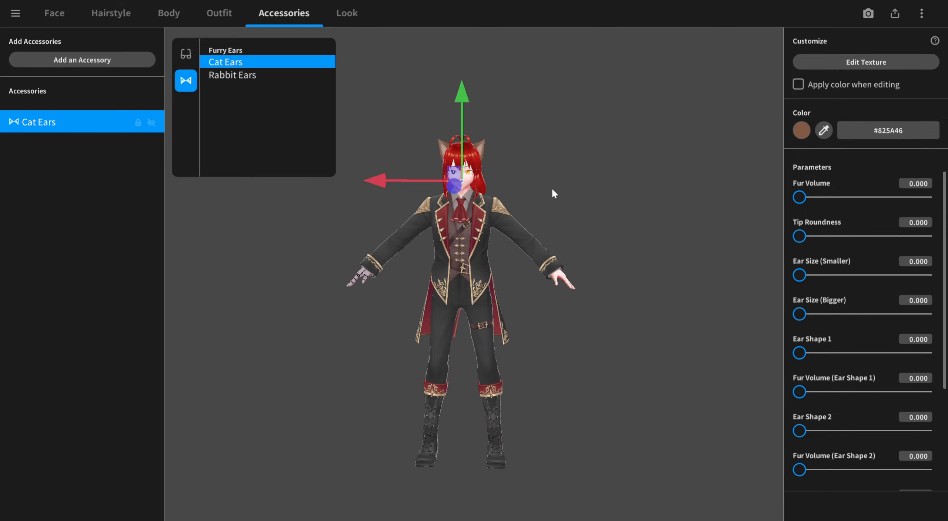
{"action": "left_click", "coordinate": [622, 174]}
{"action": "mouse_move", "coordinate": [617, 185]}
{"action": "right_mouse_down"}
{"action": "mouse_move", "coordinate": [609, 171]}
{"action": "mouse_move", "coordinate": [618, 169]}
{"action": "right_mouse_up"}
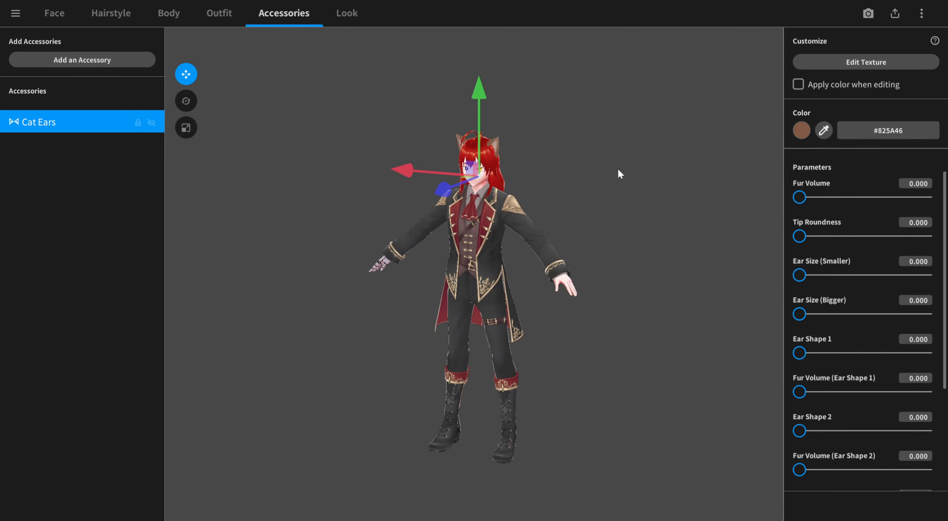
{"action": "scroll", "coordinate": [616, 171], "scroll_direction": "up", "scroll_amount": 2}
{"action": "scroll", "coordinate": [613, 174], "scroll_direction": "up", "scroll_amount": 1}
{"action": "middle_click_drag", "start_coordinate": [658, 128], "coordinate": [632, 233]}
{"action": "scroll", "coordinate": [528, 249], "scroll_direction": "up", "scroll_amount": 5}
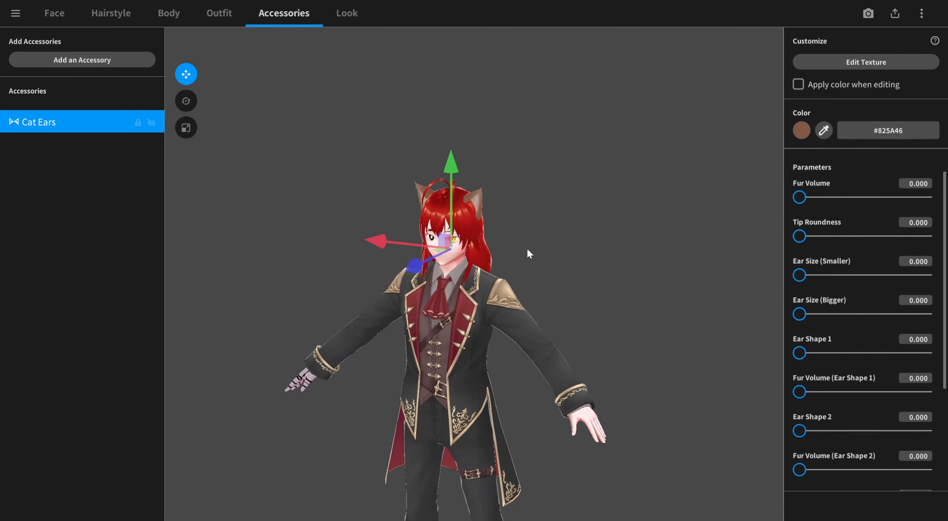
{"action": "scroll", "coordinate": [576, 216], "scroll_direction": "up", "scroll_amount": 2}
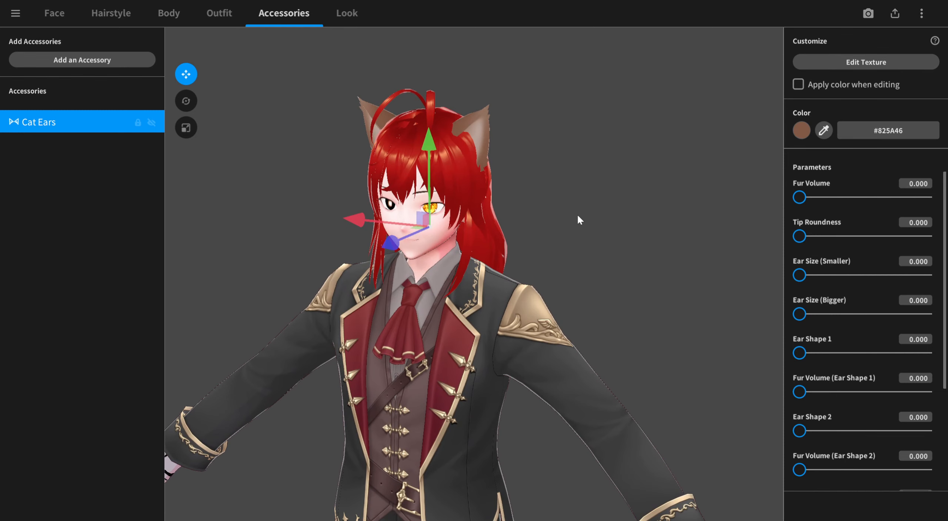
Set the cat ears' Ear Size (Bigger) to 58.443 and Ear Shape 2 to 49.046
{"action": "right_click", "coordinate": [91, 124]}
{"action": "left_click", "coordinate": [55, 159]}
{"action": "scroll", "coordinate": [837, 314], "scroll_direction": "down", "scroll_amount": 4}
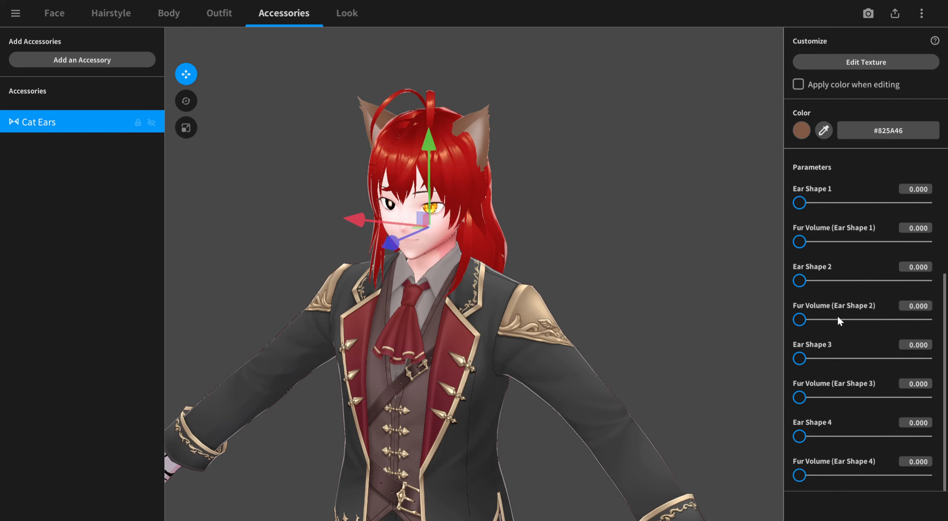
{"action": "scroll", "coordinate": [838, 316], "scroll_direction": "up", "scroll_amount": 4}
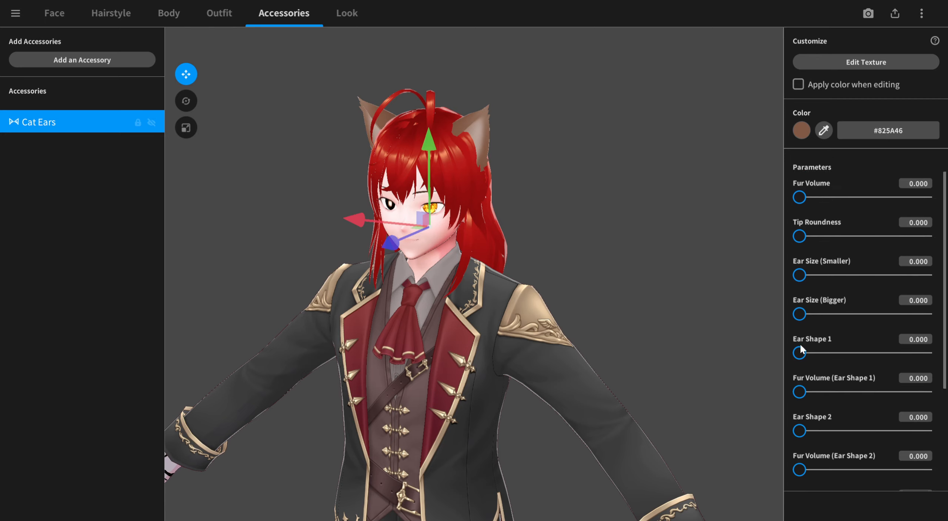
{"action": "mouse_move", "coordinate": [800, 351]}
{"action": "left_mouse_down"}
{"action": "mouse_move", "coordinate": [816, 352]}
{"action": "mouse_move", "coordinate": [799, 352]}
{"action": "left_mouse_up"}
{"action": "left_click_drag", "start_coordinate": [799, 314], "coordinate": [876, 321]}
{"action": "left_click_drag", "start_coordinate": [800, 237], "coordinate": [777, 241]}
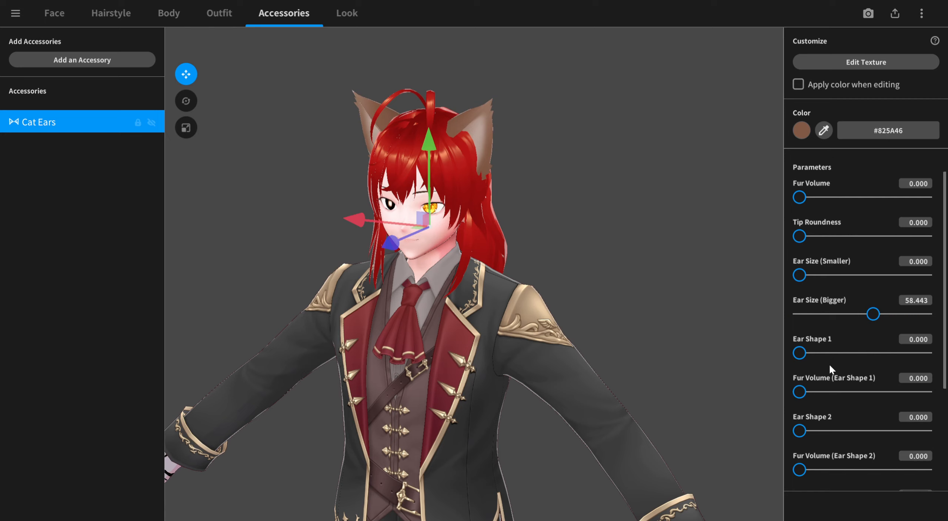
{"action": "scroll", "coordinate": [830, 363], "scroll_direction": "down", "scroll_amount": 3}
{"action": "left_click_drag", "start_coordinate": [799, 348], "coordinate": [862, 354]}
{"action": "scroll", "coordinate": [835, 306], "scroll_direction": "up", "scroll_amount": 3}
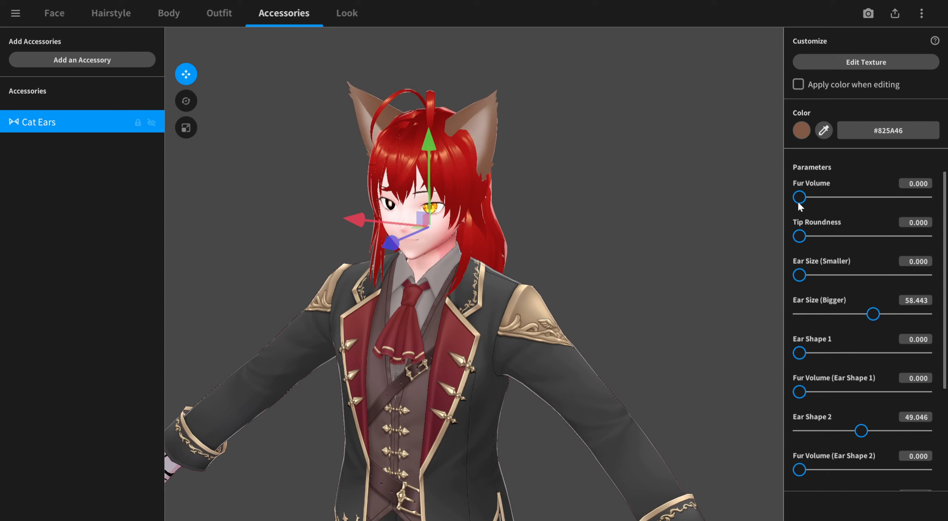
Raise the cat ears' Fur Volume to 100 and color them with the red sampled from the hair
{"action": "left_click_drag", "start_coordinate": [799, 200], "coordinate": [930, 213]}
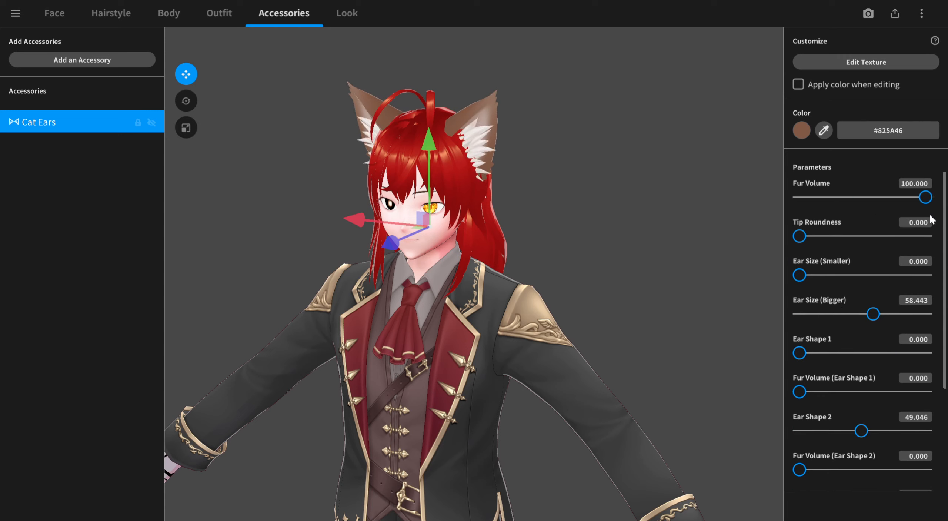
{"action": "left_click", "coordinate": [824, 130]}
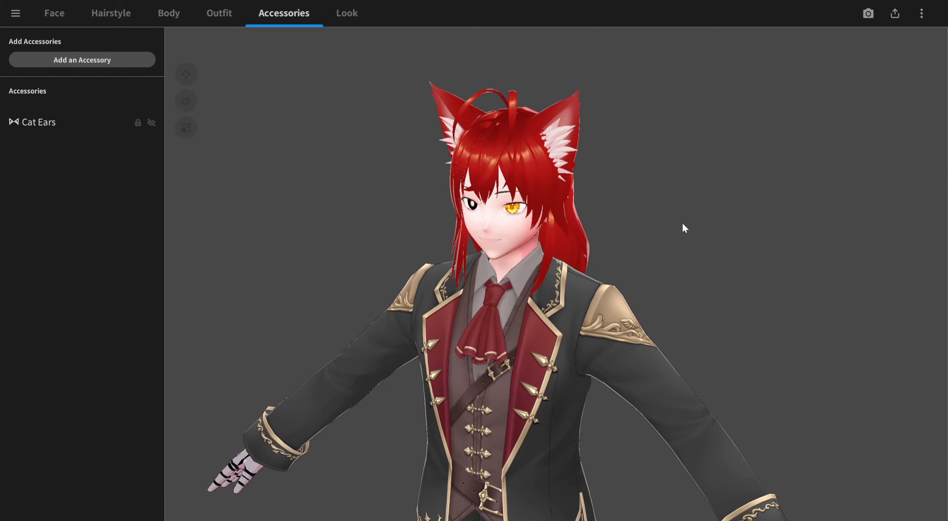
{"action": "right_click_drag", "start_coordinate": [682, 222], "coordinate": [699, 206]}
Look through the outfit and face skin settings and examine the whole character from the front and at an angle
{"action": "left_click", "coordinate": [216, 24]}
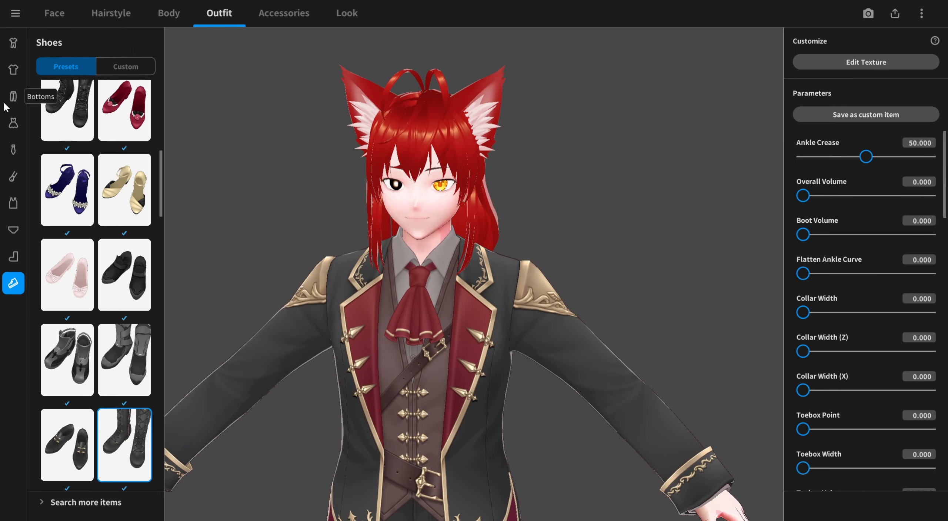
{"action": "left_click", "coordinate": [165, 16]}
{"action": "left_click", "coordinate": [48, 13]}
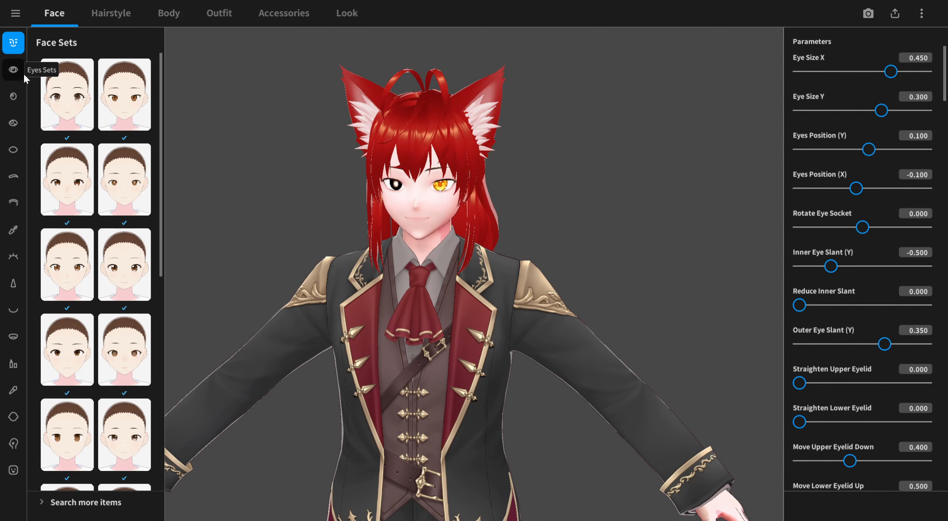
{"action": "left_click", "coordinate": [13, 418]}
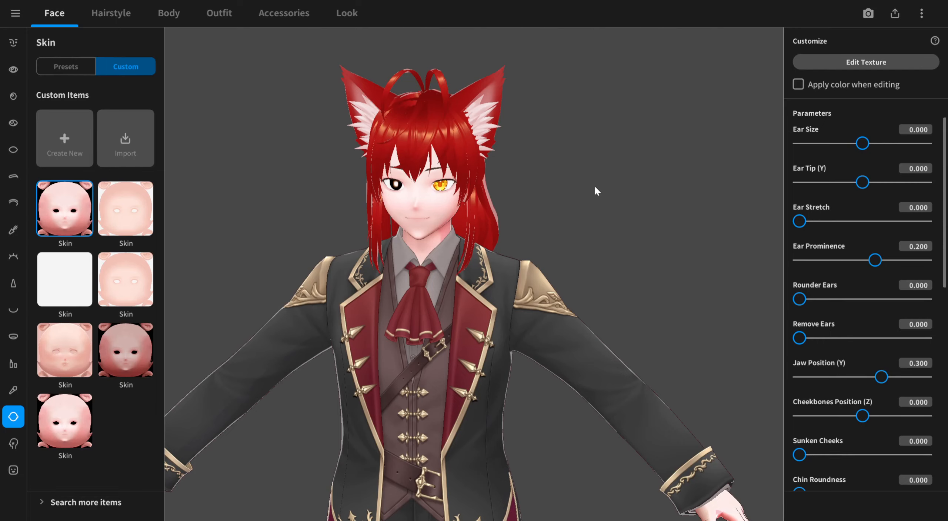
{"action": "scroll", "coordinate": [597, 189], "scroll_direction": "down", "scroll_amount": 6}
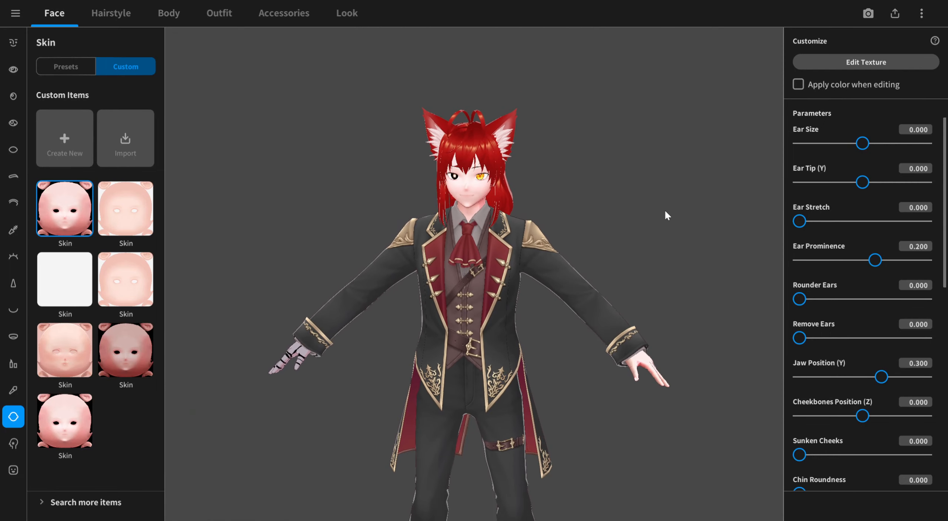
{"action": "left_click_drag", "start_coordinate": [664, 209], "coordinate": [621, 179]}
{"action": "right_click_drag", "start_coordinate": [627, 175], "coordinate": [656, 175]}
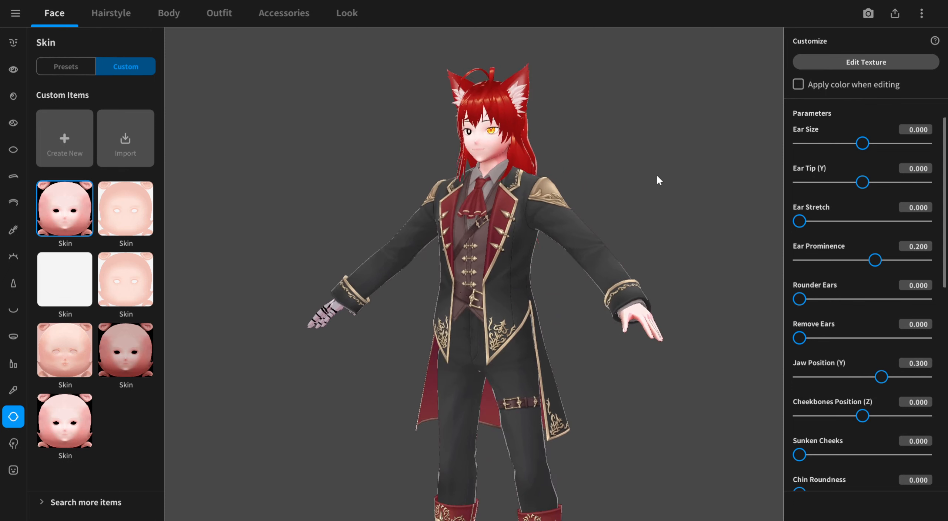
{"action": "middle_click_drag", "start_coordinate": [687, 201], "coordinate": [624, 155]}
{"action": "scroll", "coordinate": [674, 150], "scroll_direction": "down", "scroll_amount": 2}
{"action": "scroll", "coordinate": [674, 150], "scroll_direction": "down", "scroll_amount": 2}
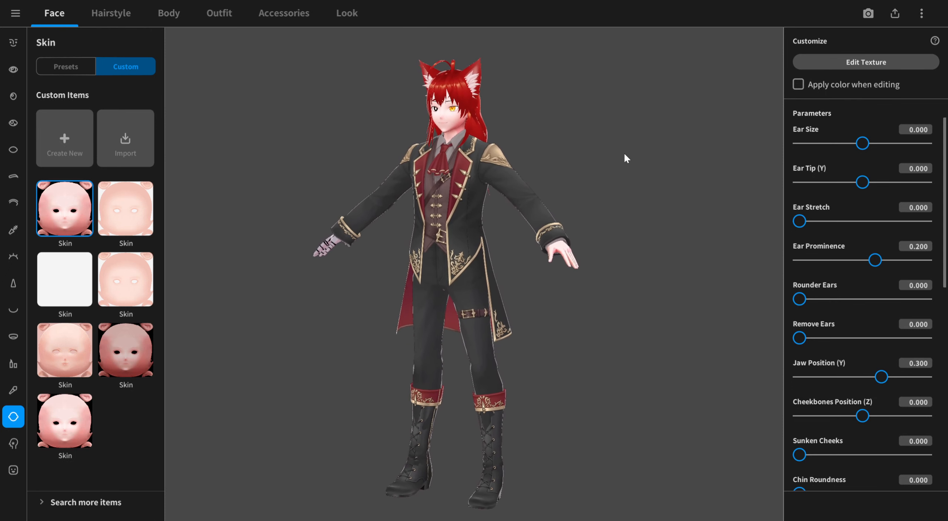
{"action": "left_click", "coordinate": [16, 13]}
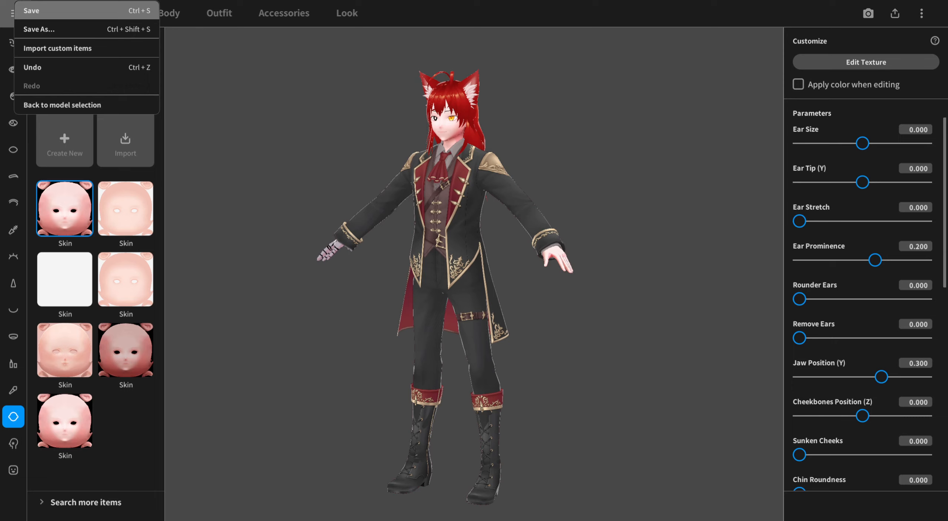
{"action": "left_click", "coordinate": [727, 433]}
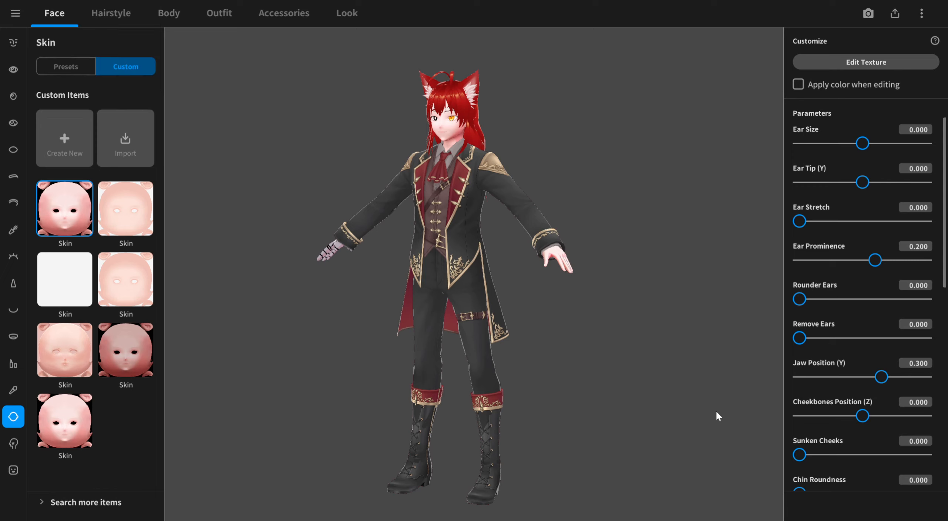
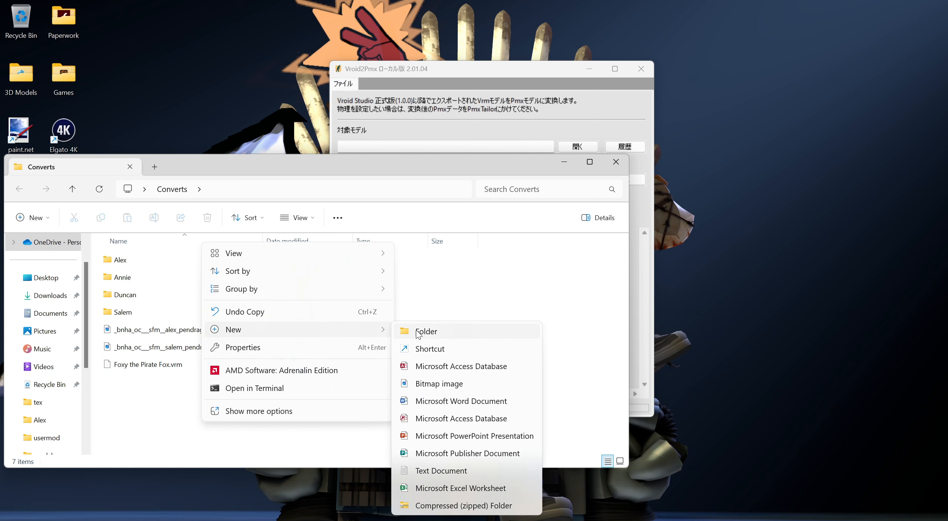
Create a folder named Foxy in the Converts folder and move Foxy the Pirate Fox.vrm into it
{"action": "left_click", "coordinate": [418, 334]}
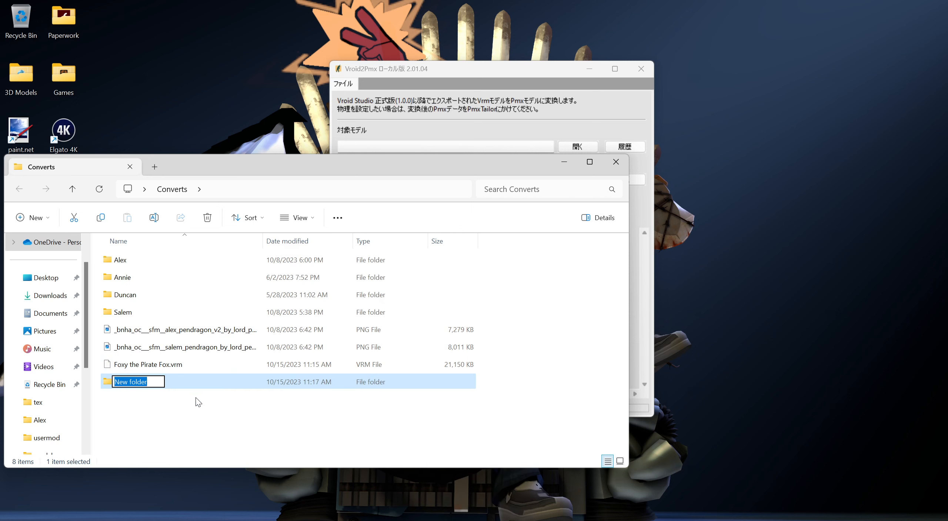
{"action": "key", "text": "BackSpace"}
{"action": "type", "text": "Foxy"}
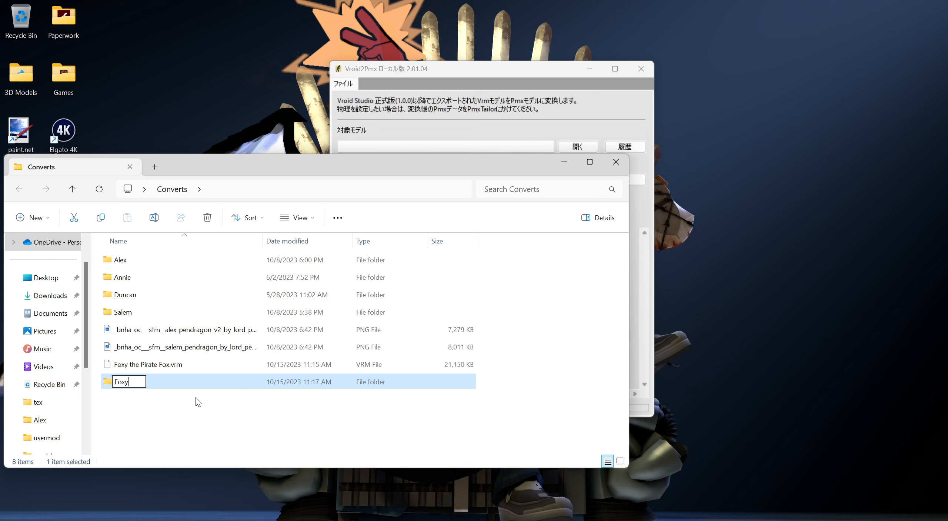
{"action": "key", "text": "Return"}
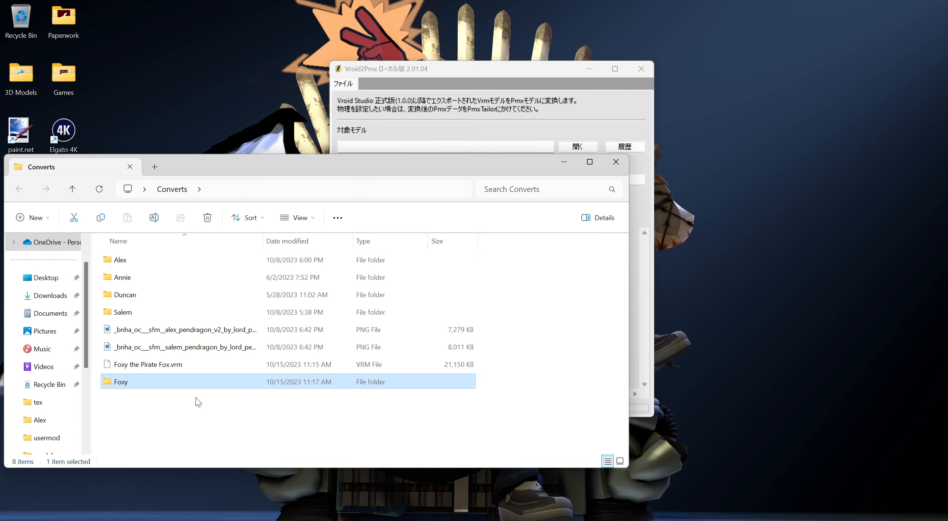
{"action": "left_click_drag", "start_coordinate": [178, 364], "coordinate": [216, 380]}
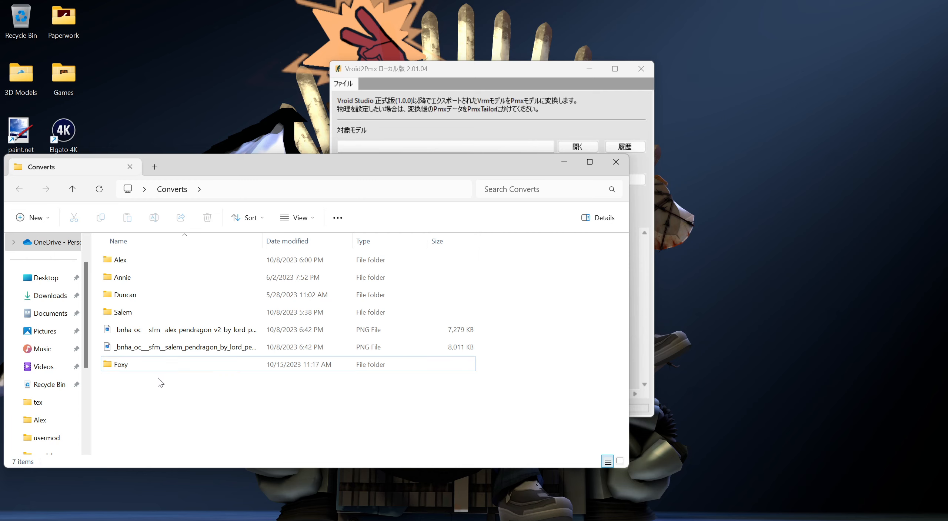
Open the Foxy folder and create a subfolder inside it, also named Foxy
{"action": "double_click", "coordinate": [149, 367]}
{"action": "right_click", "coordinate": [160, 314]}
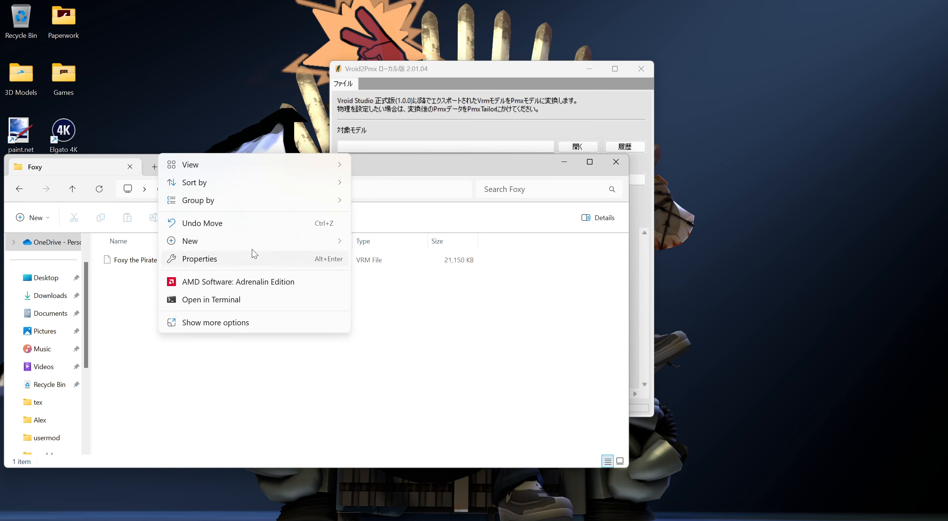
{"action": "mouse_move", "coordinate": [345, 244]}
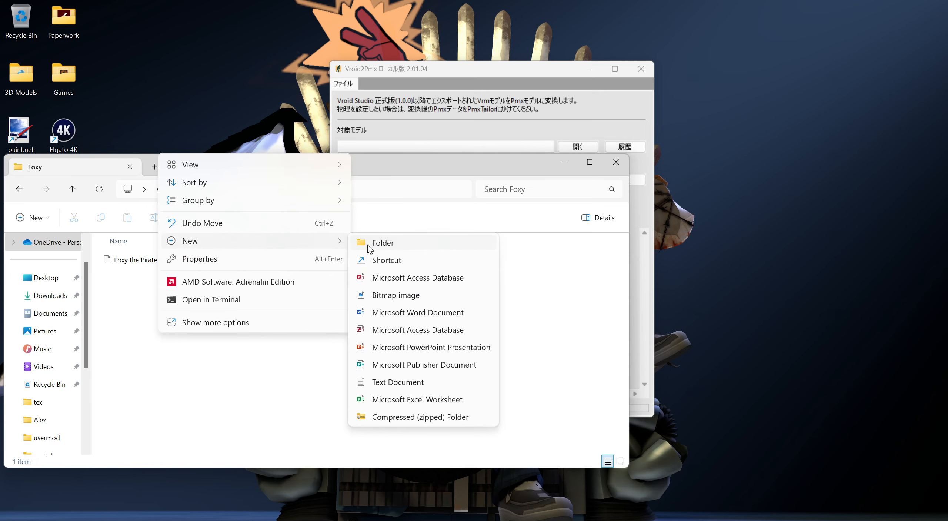
{"action": "left_click", "coordinate": [385, 264]}
{"action": "key", "text": "BackSpace"}
{"action": "type", "text": "Foxy"}
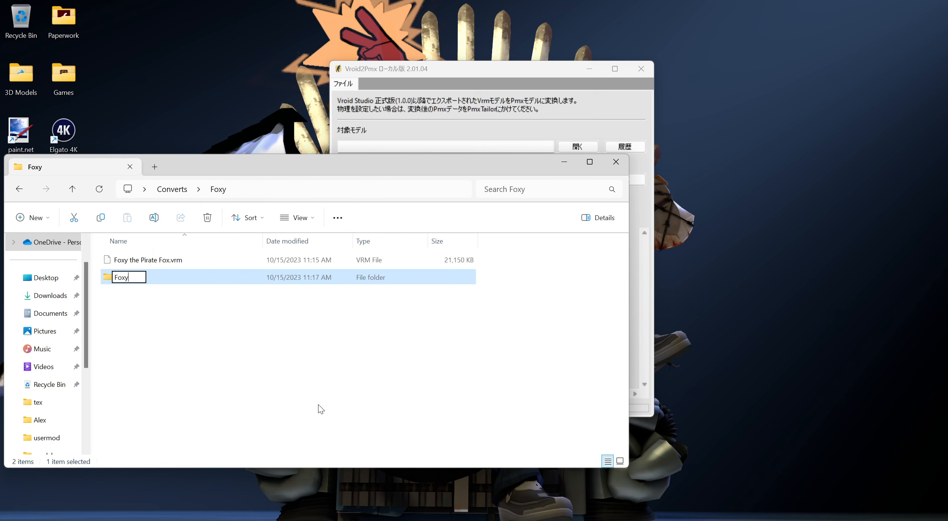
{"action": "key", "text": "Return"}
Create a second subfolder named MMD next to the inner Foxy folder
{"action": "mouse_move", "coordinate": [174, 260]}
{"action": "left_mouse_down"}
{"action": "mouse_move", "coordinate": [174, 277]}
{"action": "mouse_move", "coordinate": [176, 259]}
{"action": "left_mouse_up"}
{"action": "left_click", "coordinate": [198, 366]}
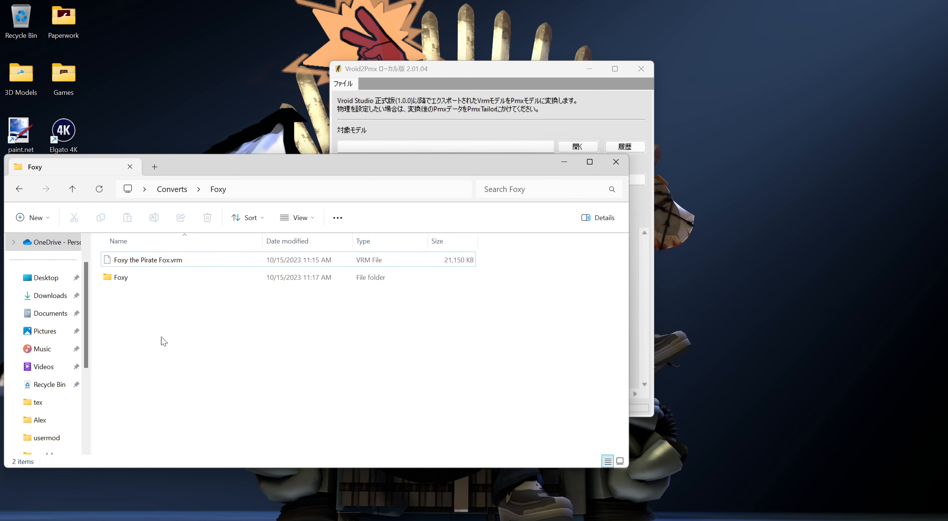
{"action": "right_click", "coordinate": [126, 307]}
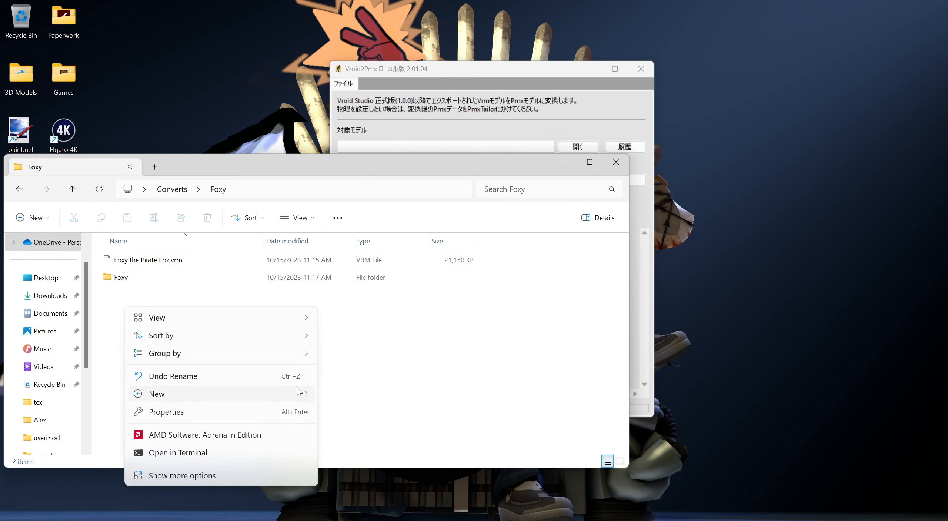
{"action": "mouse_move", "coordinate": [304, 394]}
{"action": "left_click", "coordinate": [361, 205]}
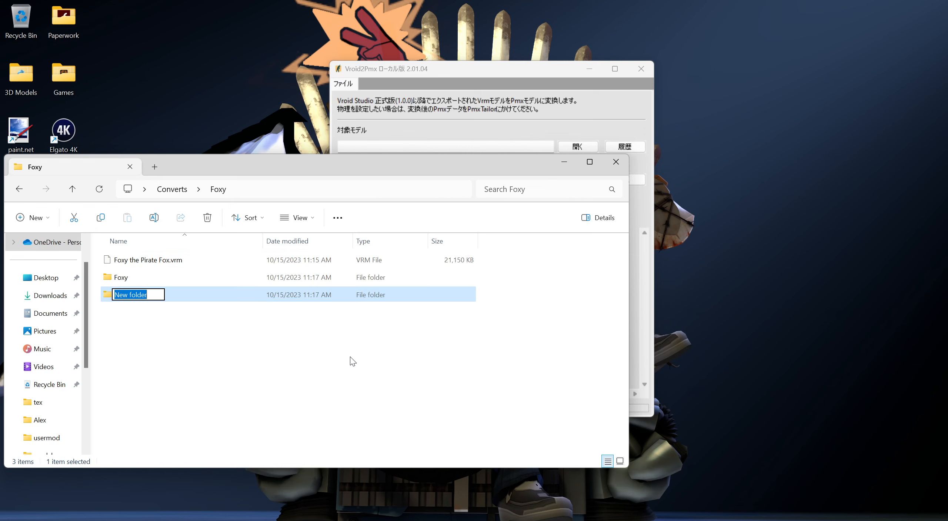
{"action": "key", "text": "BackSpace"}
{"action": "type", "text": "M"}
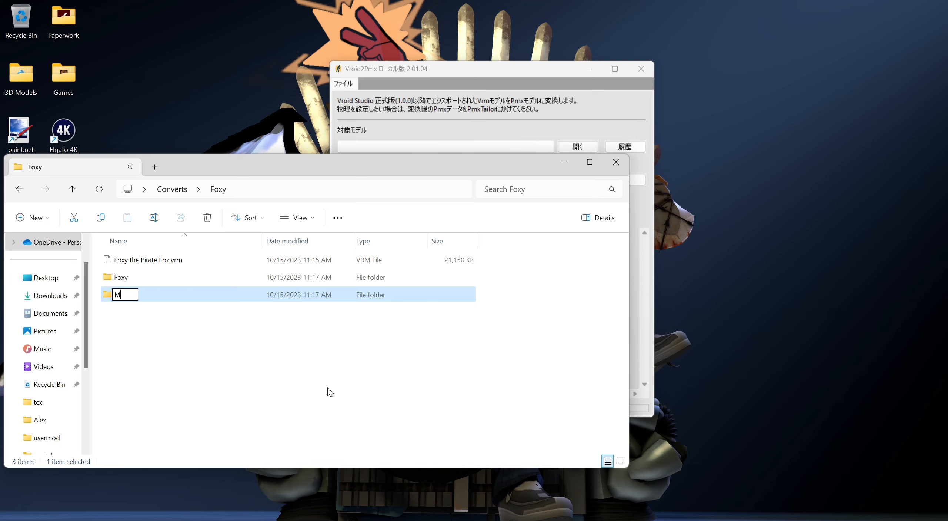
{"action": "type", "text": "MD"}
{"action": "key", "text": "Return"}
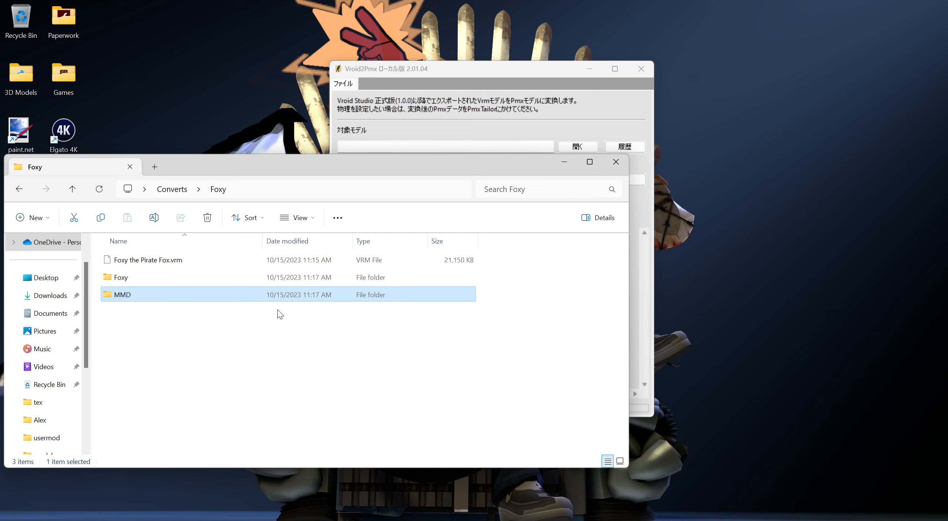
Switch to Vroid2Pmx and load Foxy the Pirate Fox.vrm from the Converts\Foxy folder as the source model
{"action": "left_click", "coordinate": [493, 78]}
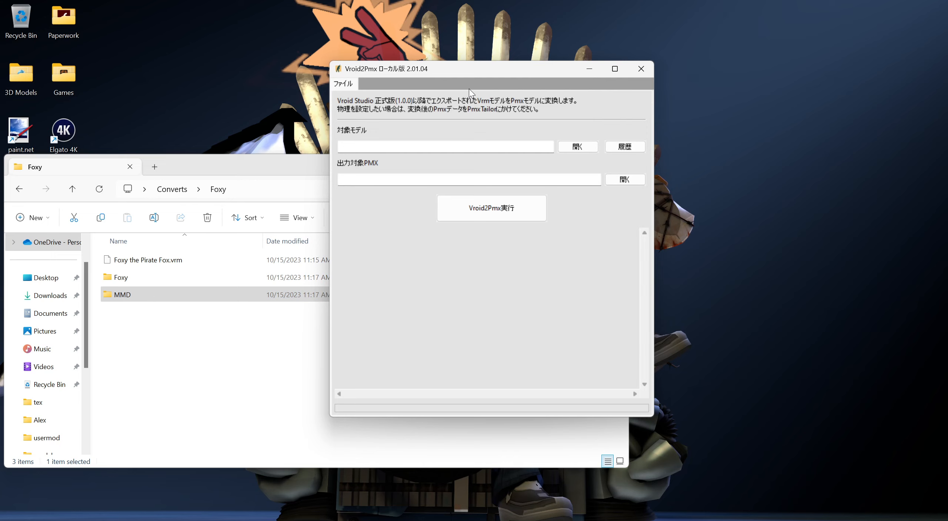
{"action": "left_click", "coordinate": [574, 148]}
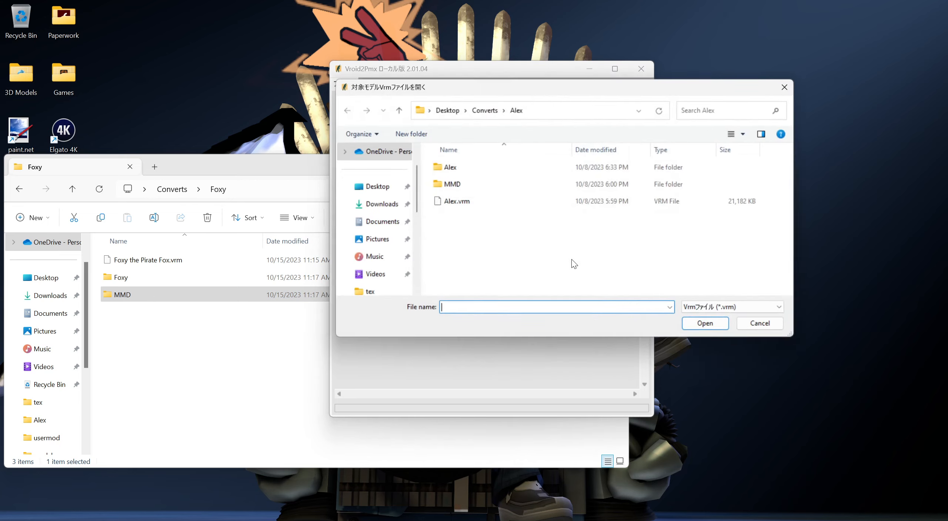
{"action": "left_click", "coordinate": [490, 118]}
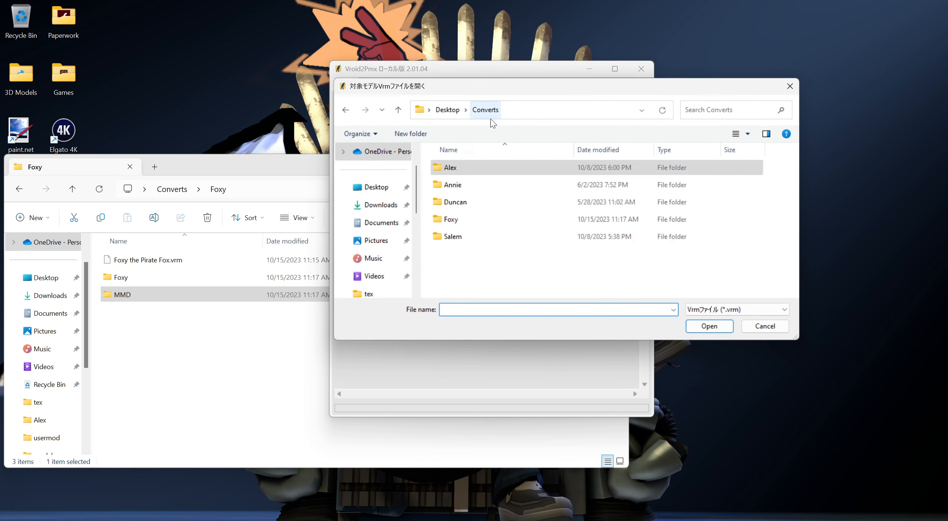
{"action": "double_click", "coordinate": [456, 220]}
{"action": "left_click", "coordinate": [498, 204]}
{"action": "left_click", "coordinate": [691, 326]}
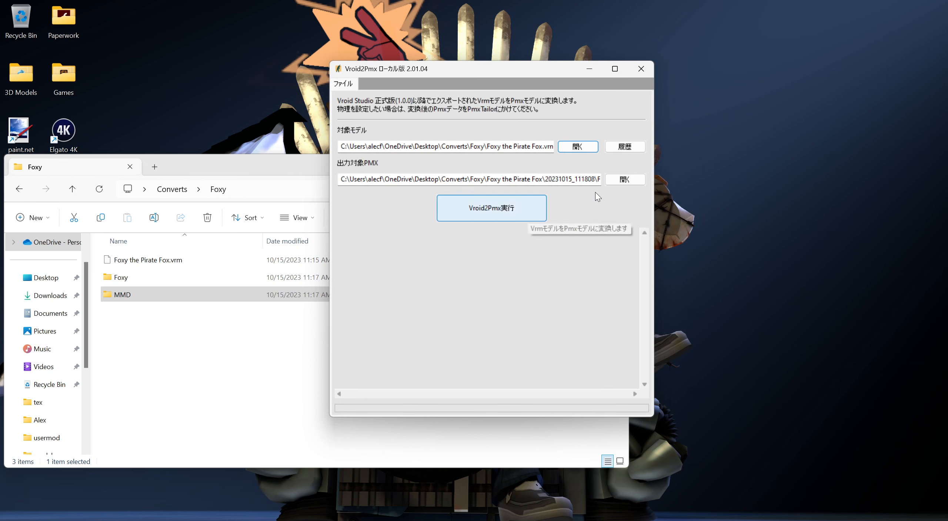
Set the PMX output to Foxy the Pirate Fox.pmx in the MMD folder, run the conversion and close the converter
{"action": "left_click", "coordinate": [624, 180]}
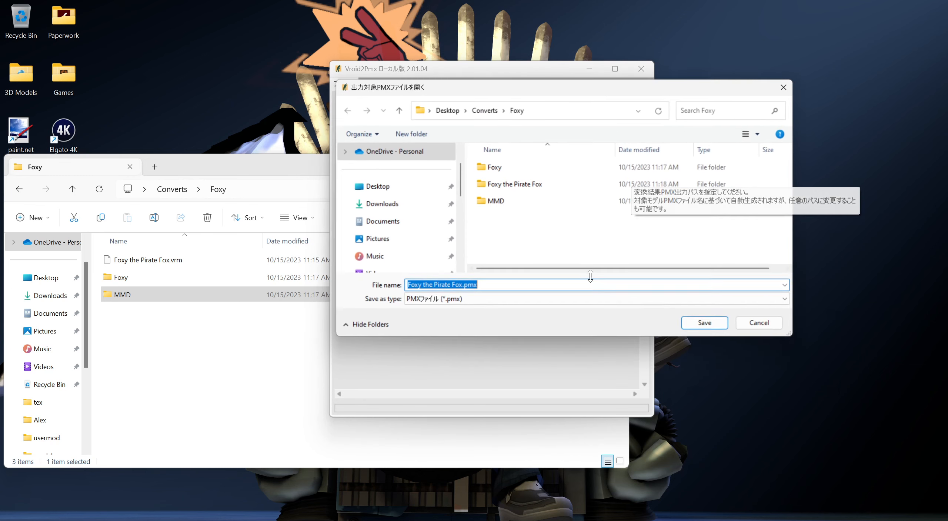
{"action": "double_click", "coordinate": [511, 199]}
{"action": "left_click", "coordinate": [699, 326]}
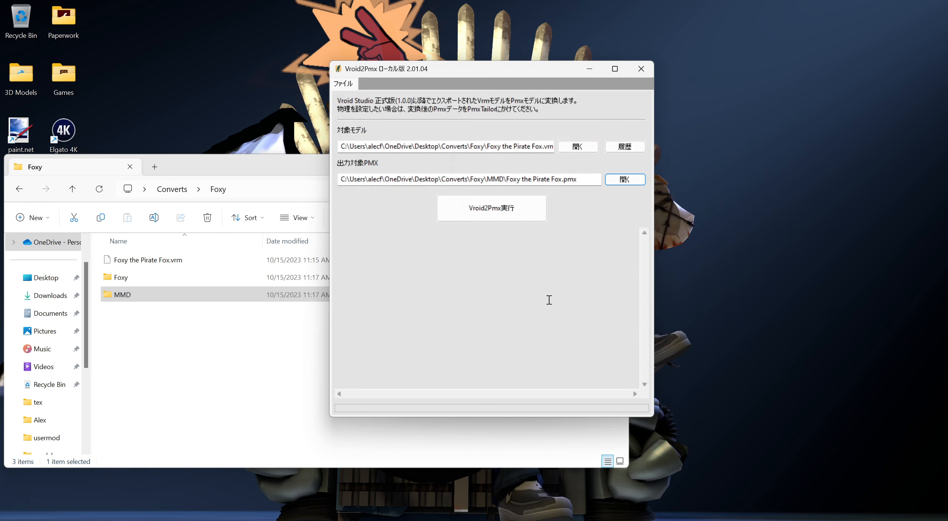
{"action": "left_click", "coordinate": [497, 212]}
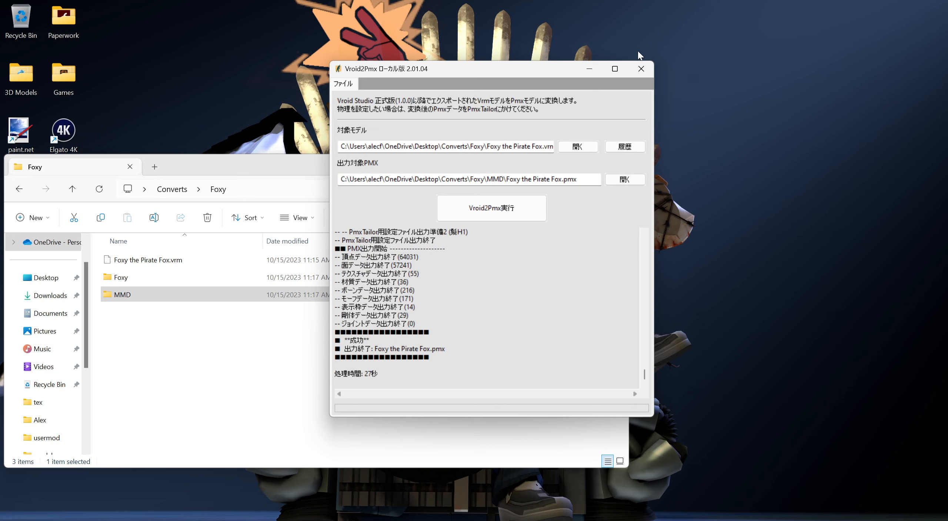
{"action": "left_click", "coordinate": [646, 70]}
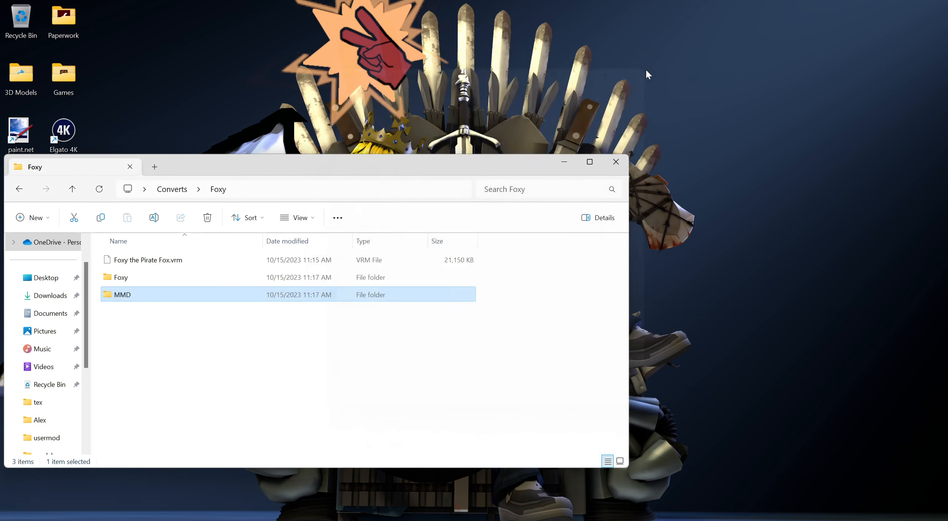
Open the tex folder inside MMD and look through the converted model's texture files
{"action": "left_click", "coordinate": [392, 398]}
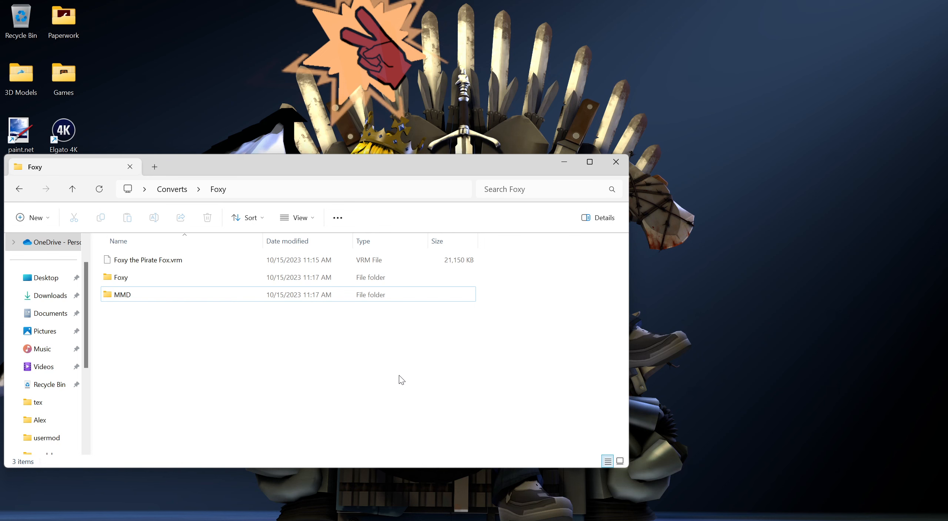
{"action": "left_click_drag", "start_coordinate": [393, 164], "coordinate": [557, 109]}
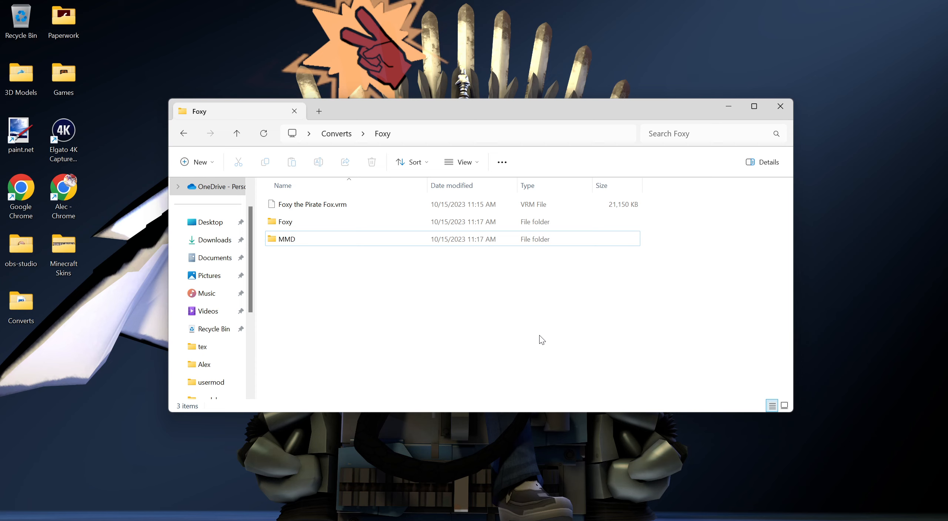
{"action": "double_click", "coordinate": [373, 241]}
{"action": "double_click", "coordinate": [317, 241]}
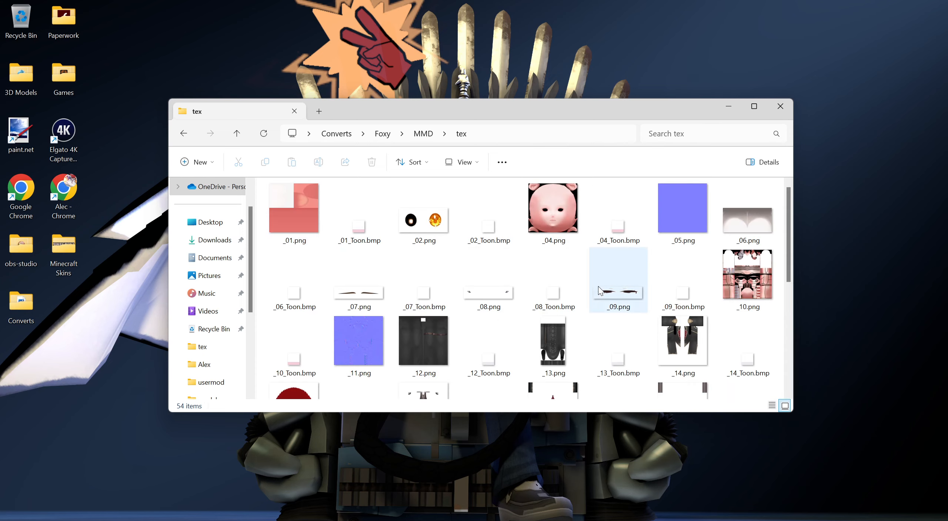
{"action": "scroll", "coordinate": [598, 286], "scroll_direction": "down", "scroll_amount": 10}
{"action": "scroll", "coordinate": [688, 373], "scroll_direction": "up", "scroll_amount": 3}
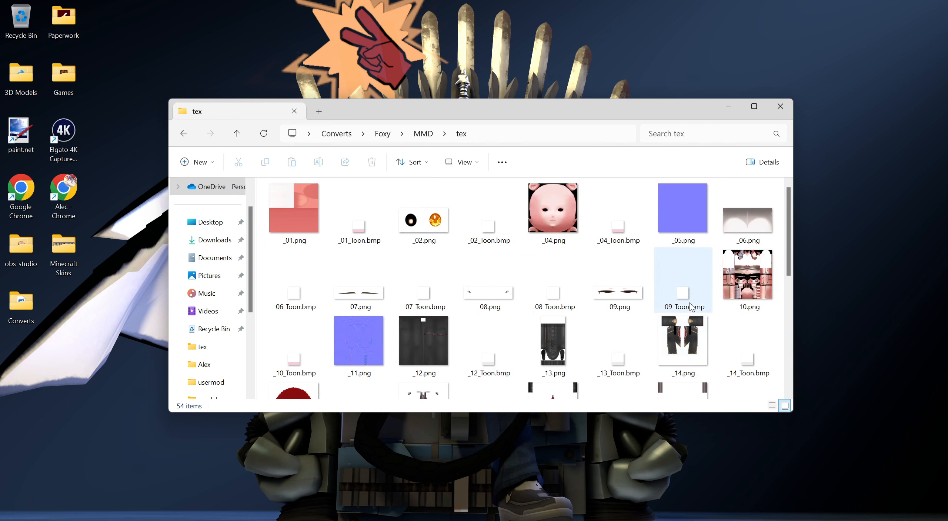
{"action": "scroll", "coordinate": [704, 352], "scroll_direction": "down", "scroll_amount": 3}
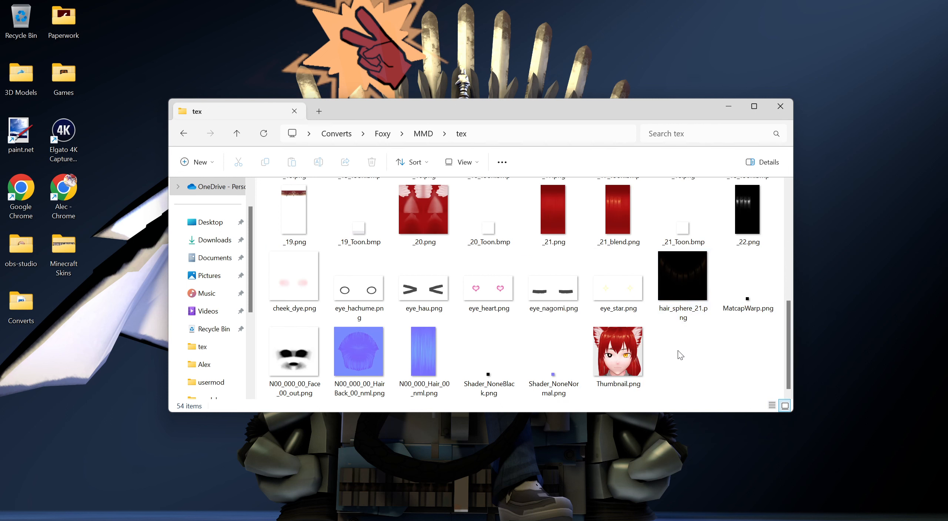
{"action": "scroll", "coordinate": [672, 358], "scroll_direction": "up", "scroll_amount": 3}
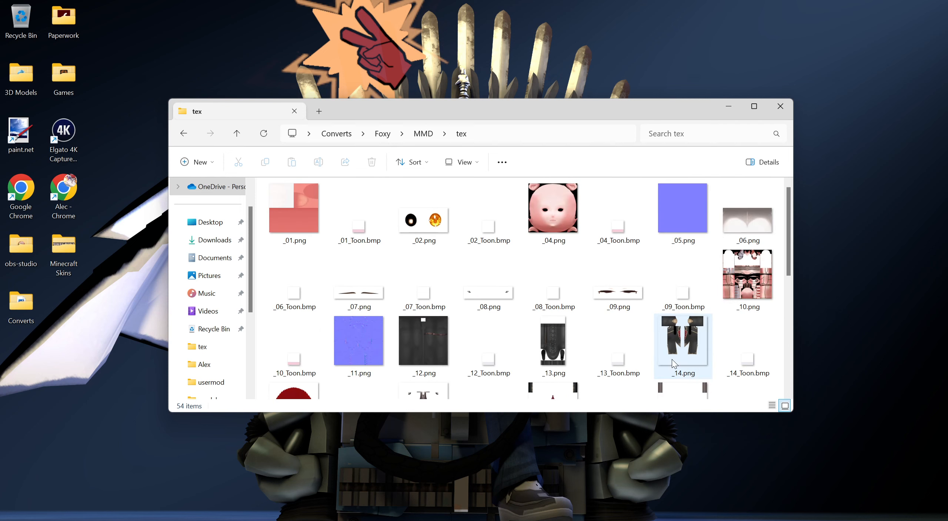
{"action": "scroll", "coordinate": [672, 358], "scroll_direction": "down", "scroll_amount": 3}
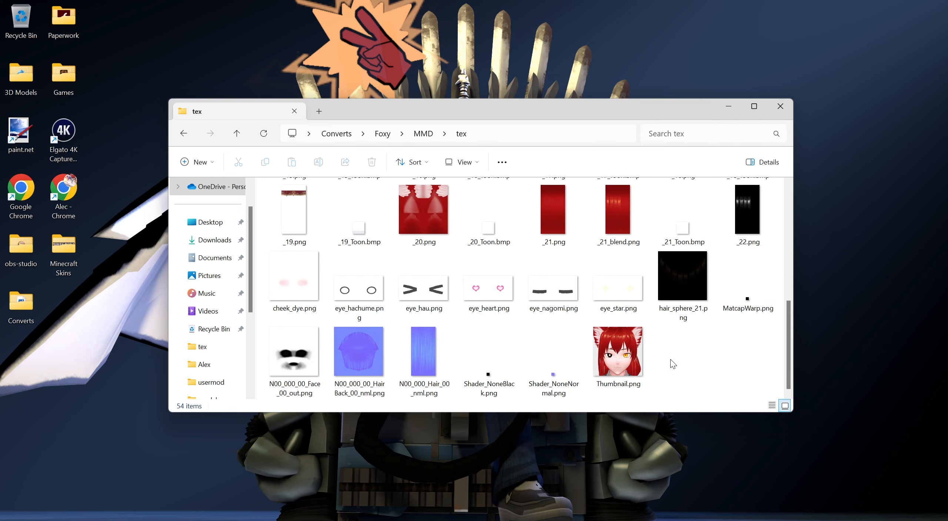
Delete cheek_dye.png and the eye_hachume, eye_hau, eye_heart, eye_nagomi and eye_star PNG files from the tex folder
{"action": "left_click", "coordinate": [295, 291]}
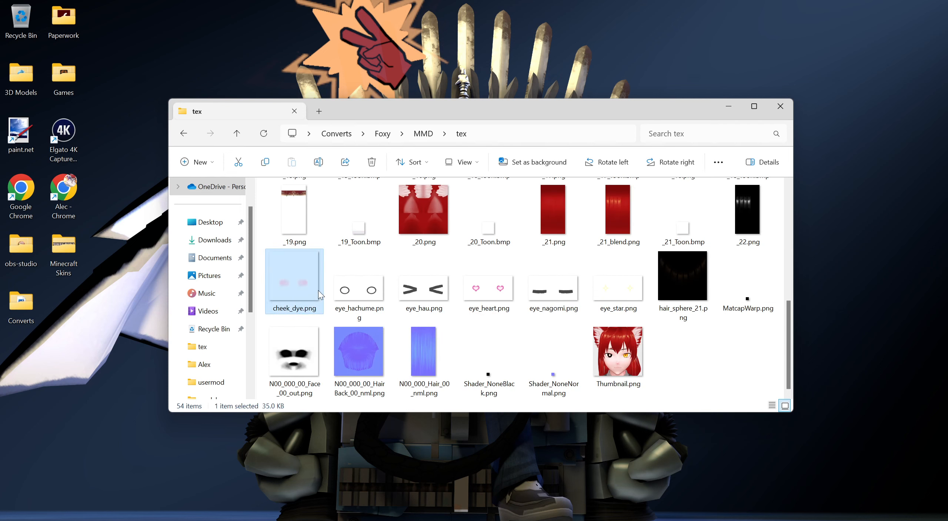
{"action": "left_click", "coordinate": [366, 290], "text": "ctrl"}
{"action": "left_click", "coordinate": [426, 292], "text": "ctrl"}
{"action": "left_click", "coordinate": [490, 304], "text": "ctrl"}
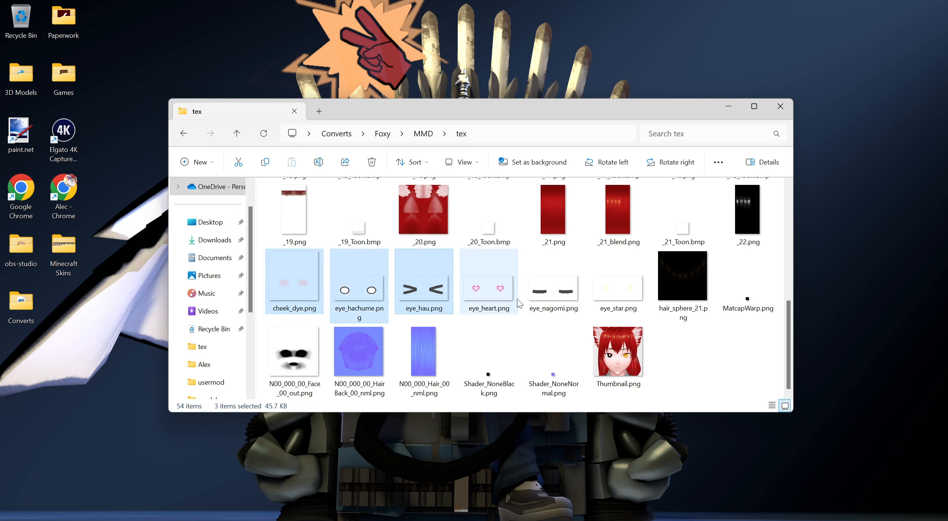
{"action": "left_click", "coordinate": [545, 292], "text": "ctrl"}
{"action": "left_click", "coordinate": [632, 296], "text": "ctrl"}
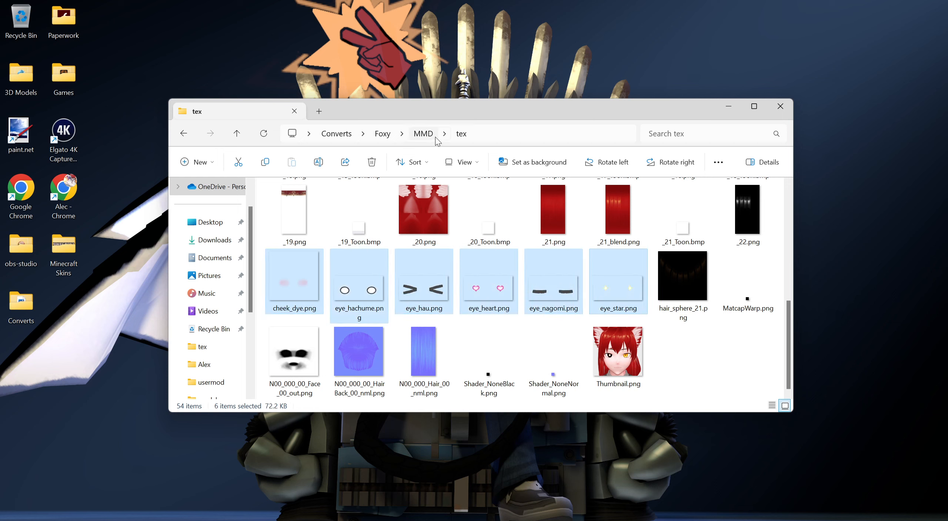
{"action": "right_click", "coordinate": [488, 287]}
{"action": "left_click", "coordinate": [589, 298]}
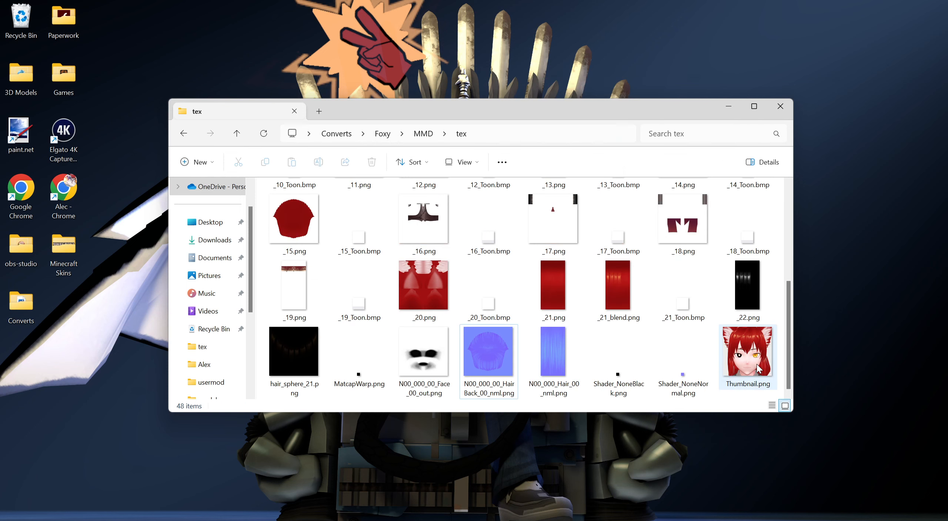
Empty the Recycle Bin permanently and close the tex folder window
{"action": "right_click", "coordinate": [20, 15]}
{"action": "left_click", "coordinate": [71, 72]}
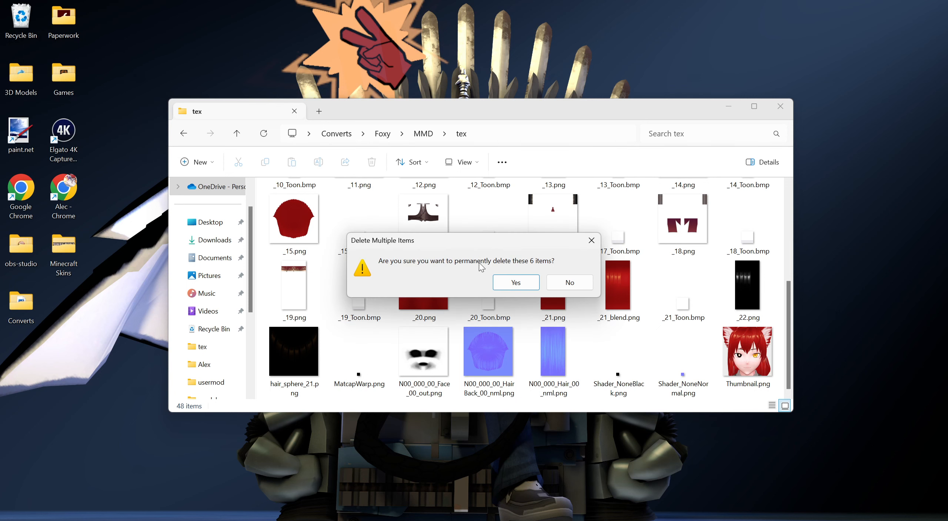
{"action": "left_click", "coordinate": [514, 282]}
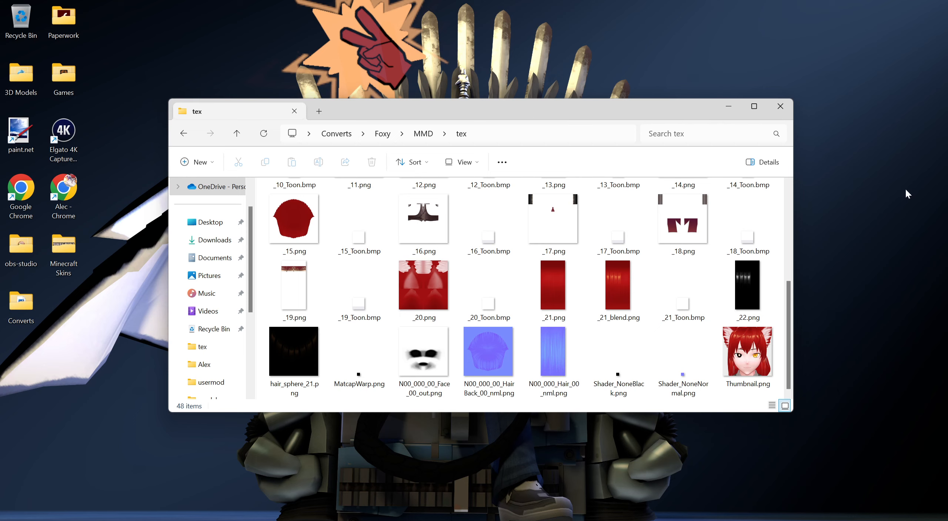
{"action": "left_click", "coordinate": [784, 110]}
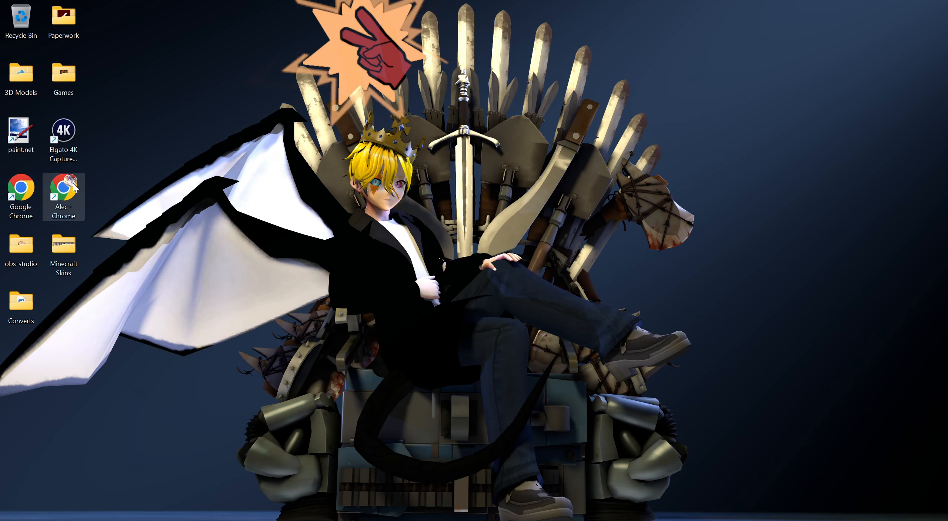
Launch Steam from the desktop Games folder and open Blender's page in the library
{"action": "double_click", "coordinate": [21, 87]}
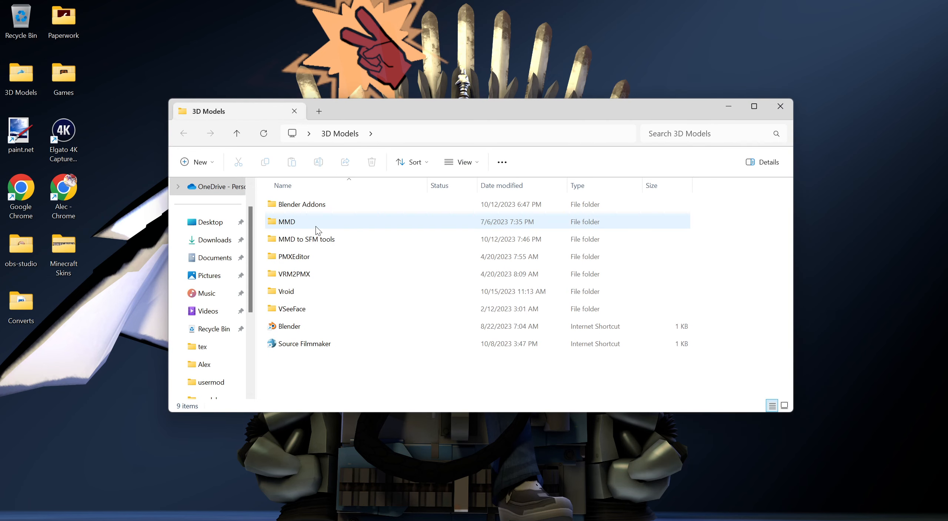
{"action": "left_click", "coordinate": [780, 106]}
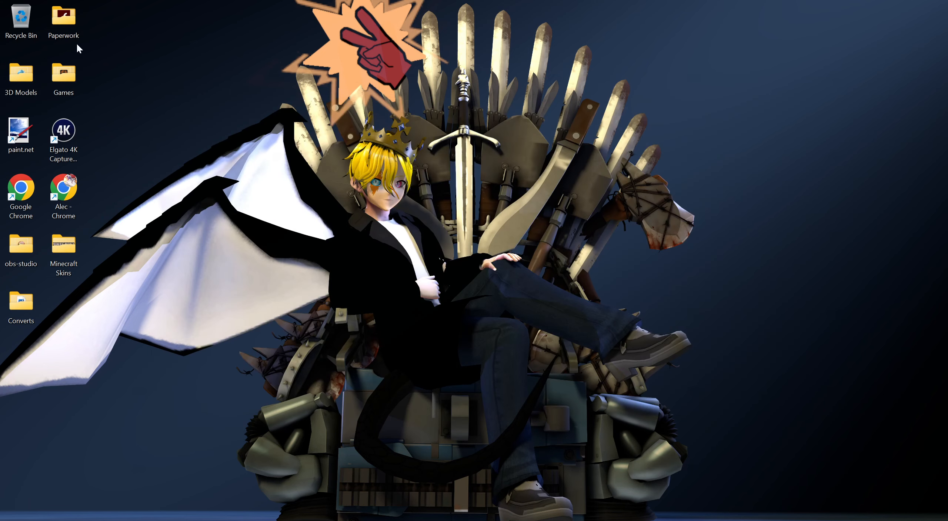
{"action": "double_click", "coordinate": [67, 87]}
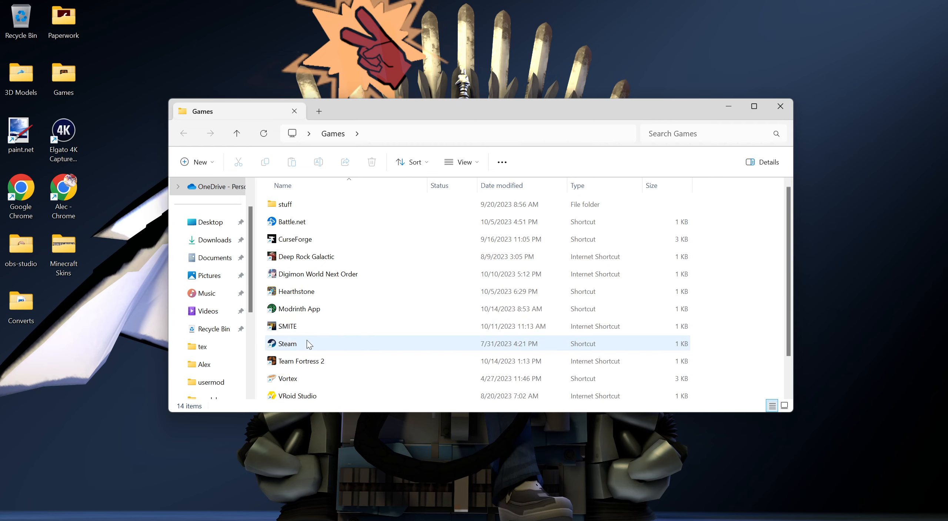
{"action": "double_click", "coordinate": [307, 346]}
{"action": "mouse_move", "coordinate": [108, 27]}
{"action": "left_click", "coordinate": [107, 46]}
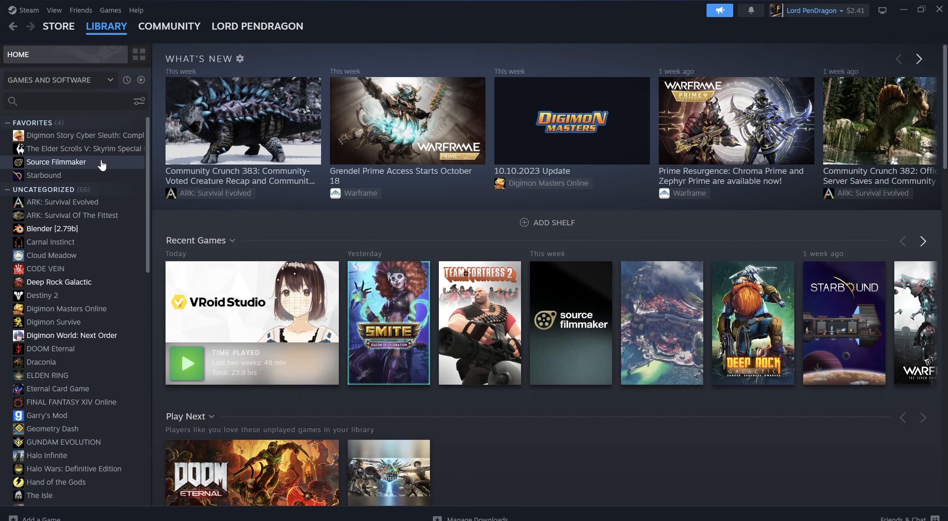
{"action": "left_click", "coordinate": [61, 229]}
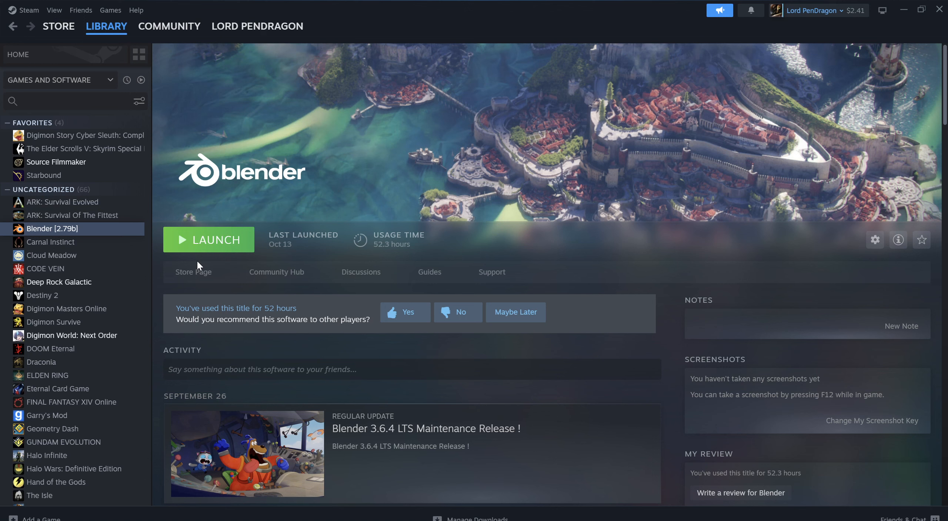
Check the beta participation version in Blender's Steam properties, leaving the setting as it is
{"action": "right_click", "coordinate": [114, 230]}
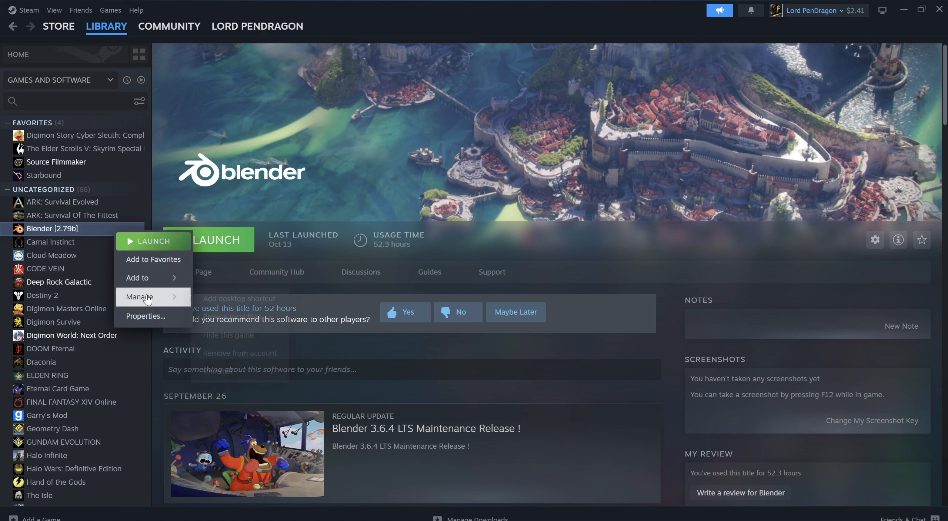
{"action": "mouse_move", "coordinate": [156, 297]}
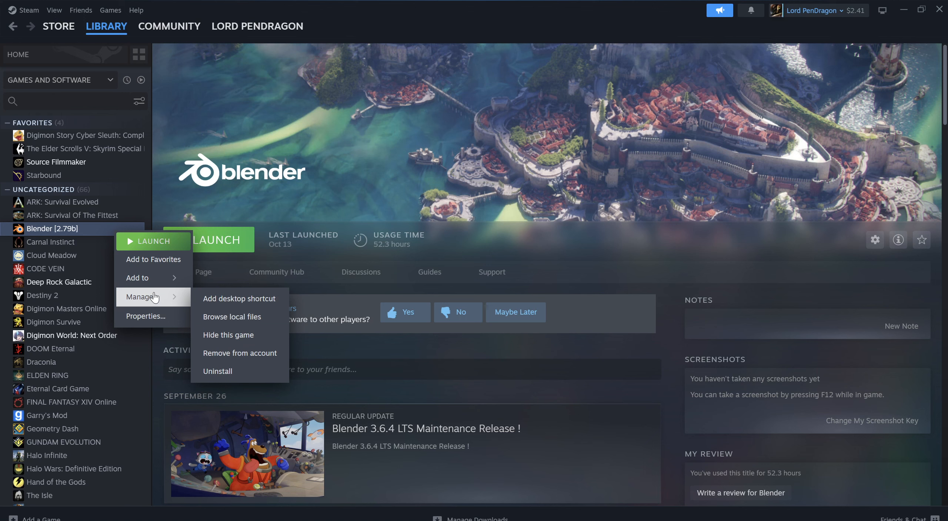
{"action": "left_click", "coordinate": [147, 316]}
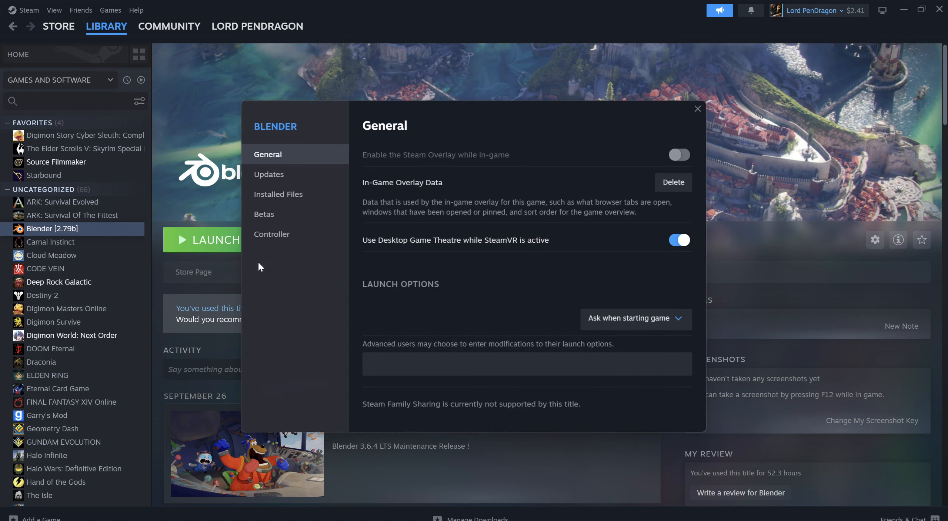
{"action": "left_click", "coordinate": [284, 175]}
{"action": "left_click", "coordinate": [284, 222]}
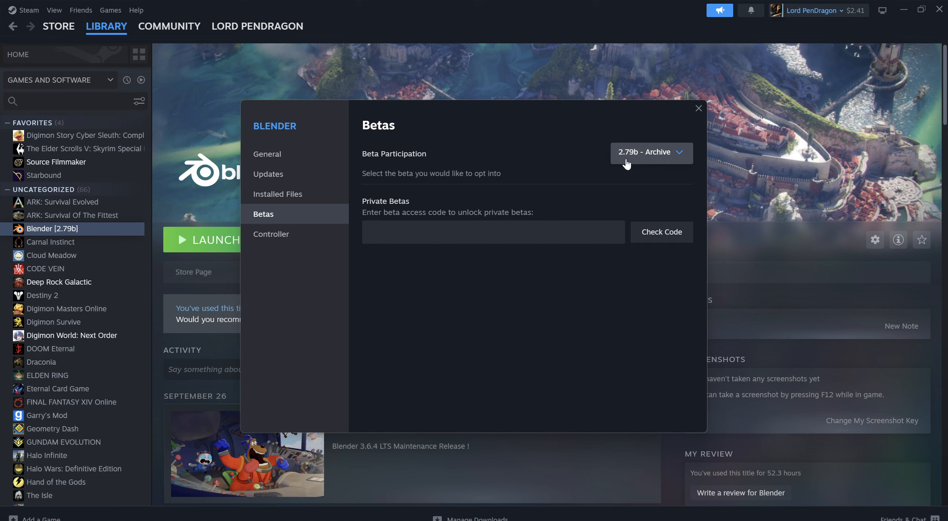
{"action": "left_click", "coordinate": [699, 108]}
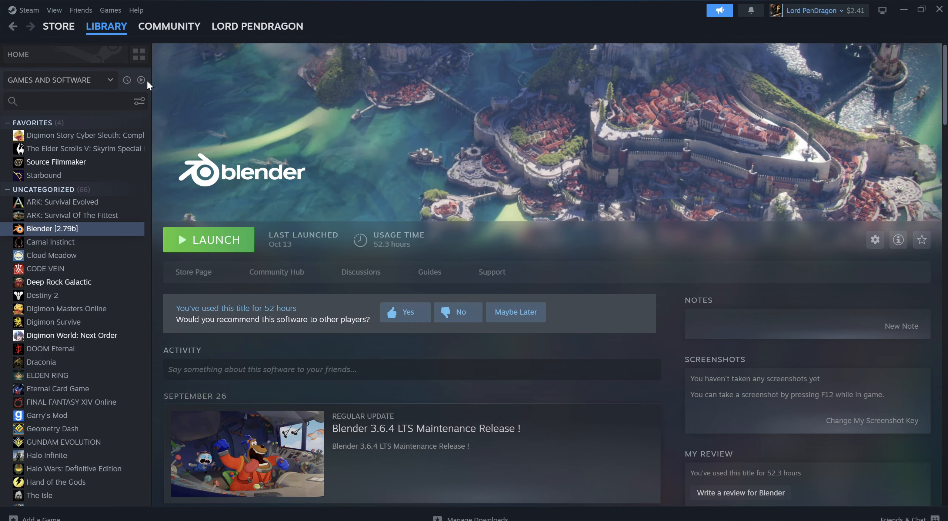
Close Steam and the Games folder window, and bring up OBS
{"action": "left_click", "coordinate": [939, 7]}
{"action": "left_click", "coordinate": [770, 353]}
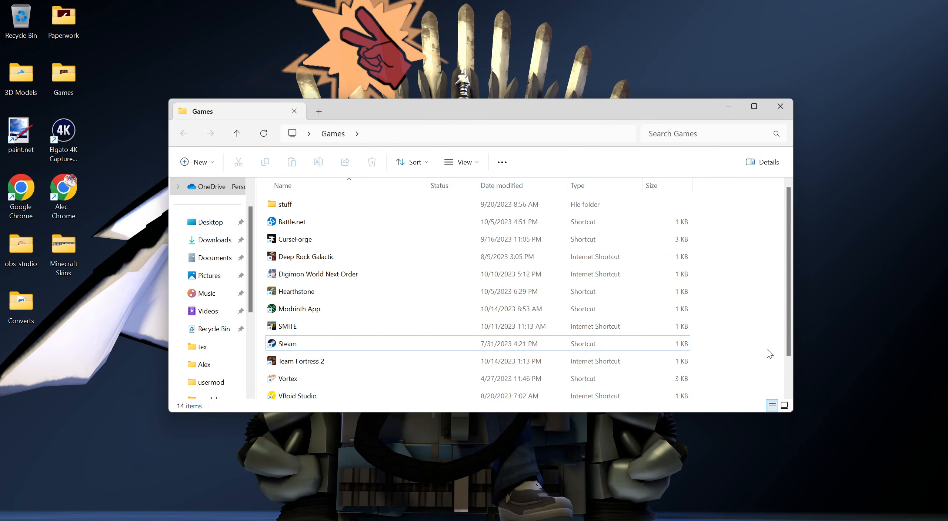
{"action": "left_click", "coordinate": [788, 108]}
{"action": "left_click", "coordinate": [612, 516]}
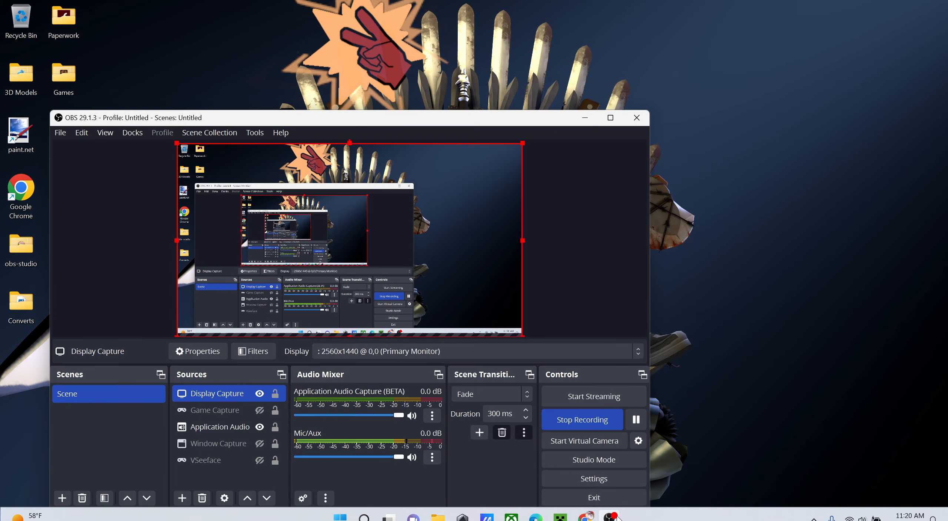